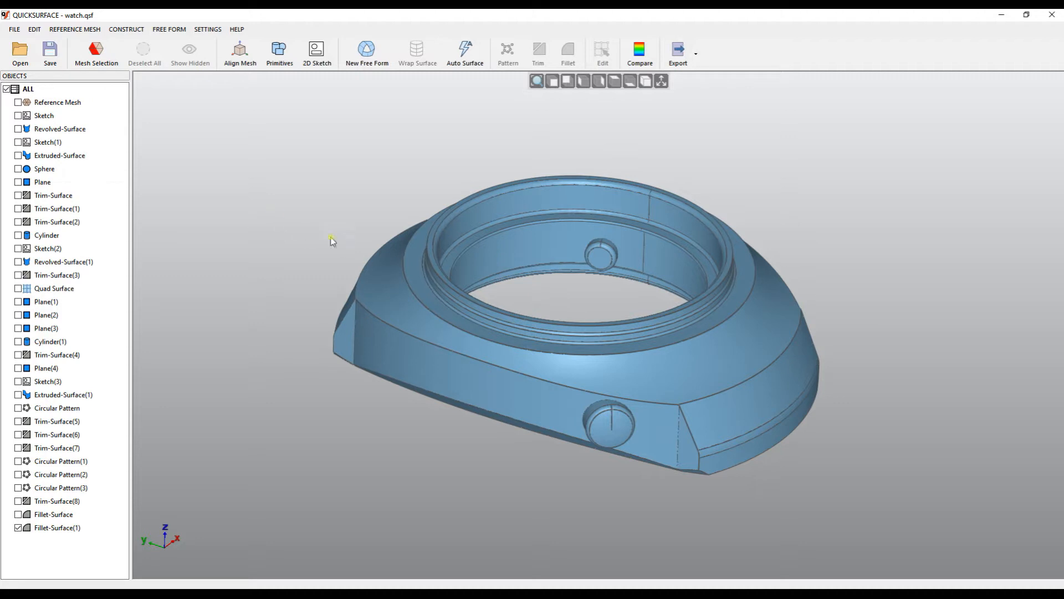
Open the Extruded-Surface sketch for review and close it unchanged.
right_drag(455, 353, 478, 472)
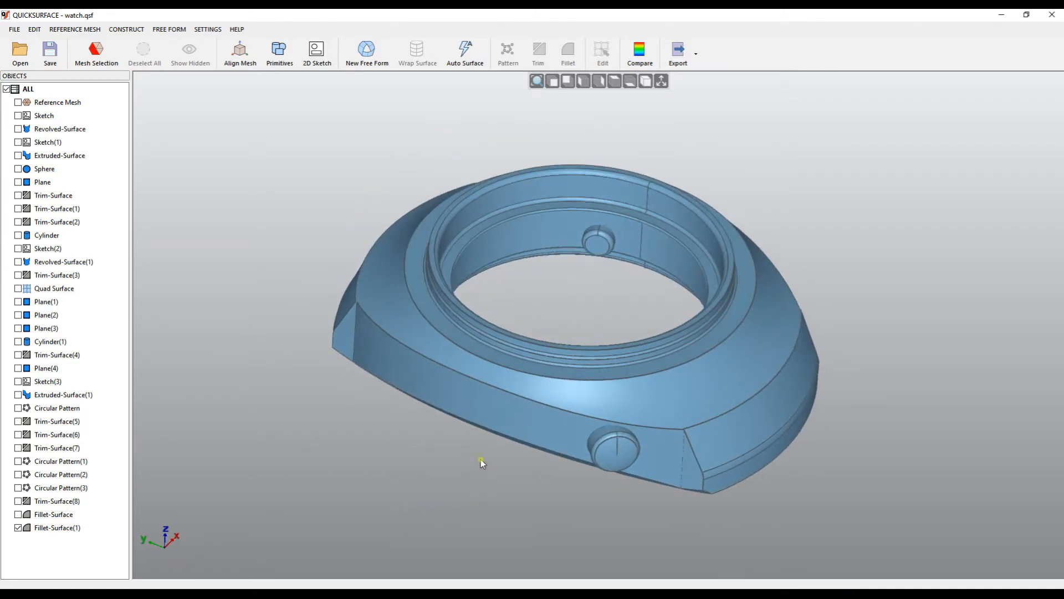
double_click(497, 414)
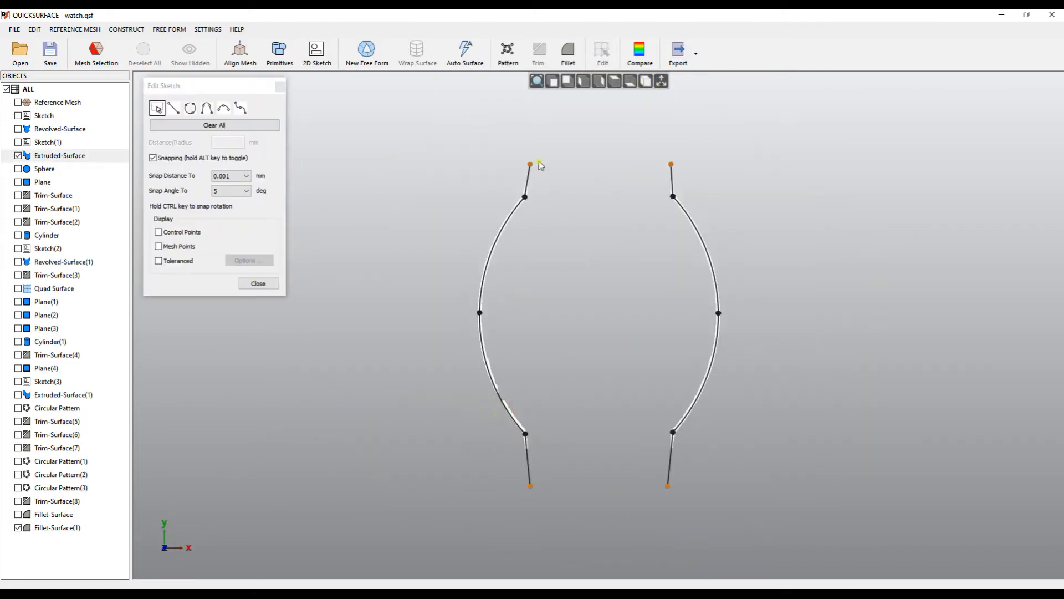
click(259, 284)
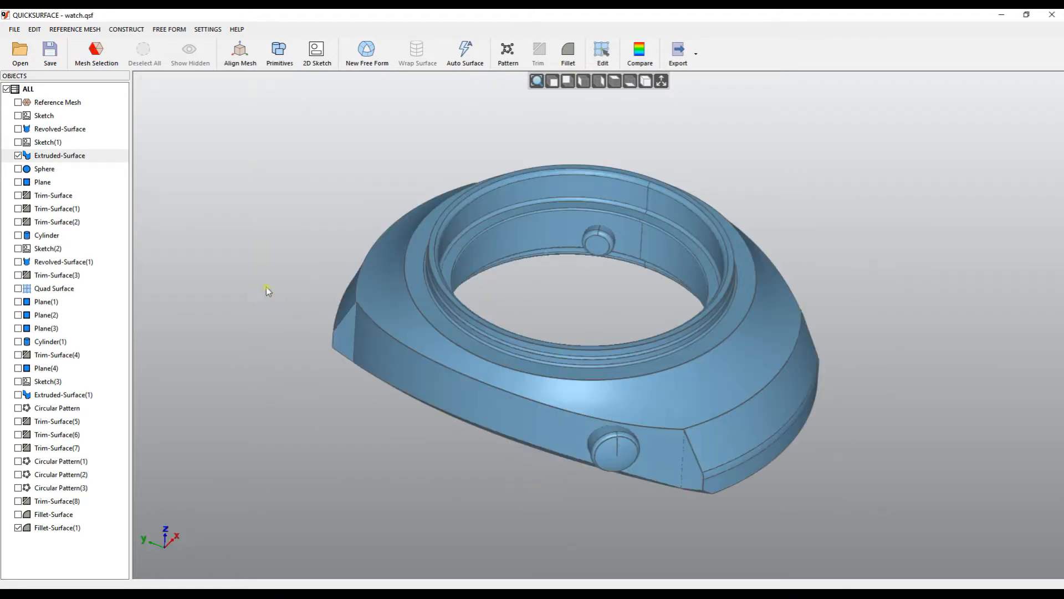
Review the Revolved-Surface profile sketch, then orbit to inspect the ring opening and underside.
right_drag(518, 375, 525, 327)
double_click(746, 389)
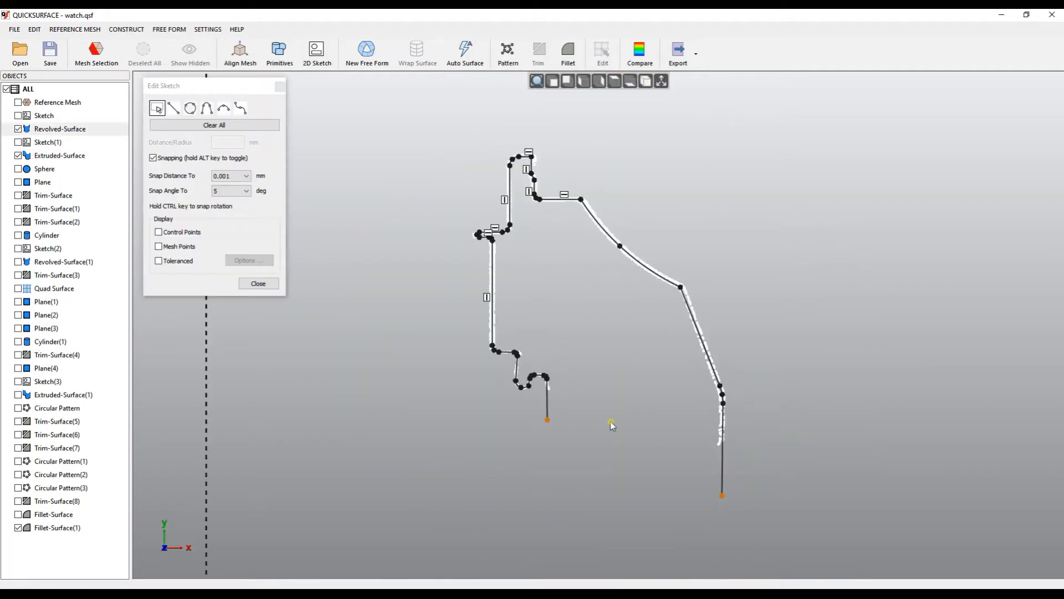
click(258, 283)
mouse_move(577, 328)
middle_down()
mouse_move(572, 290)
mouse_move(570, 311)
middle_up()
click(570, 311)
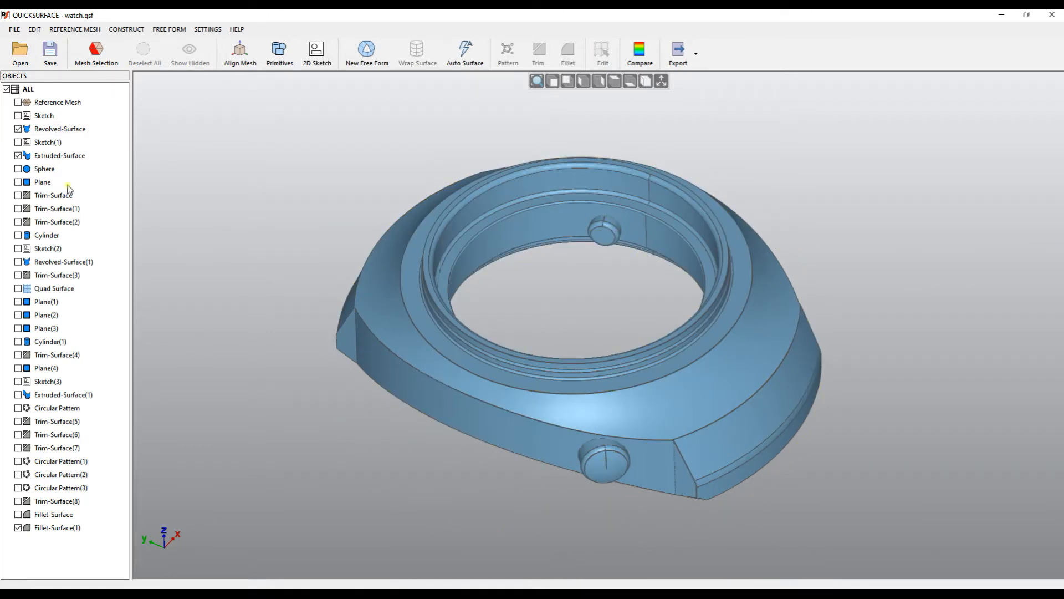
middle_drag(368, 356, 496, 385)
middle_drag(510, 336, 564, 271)
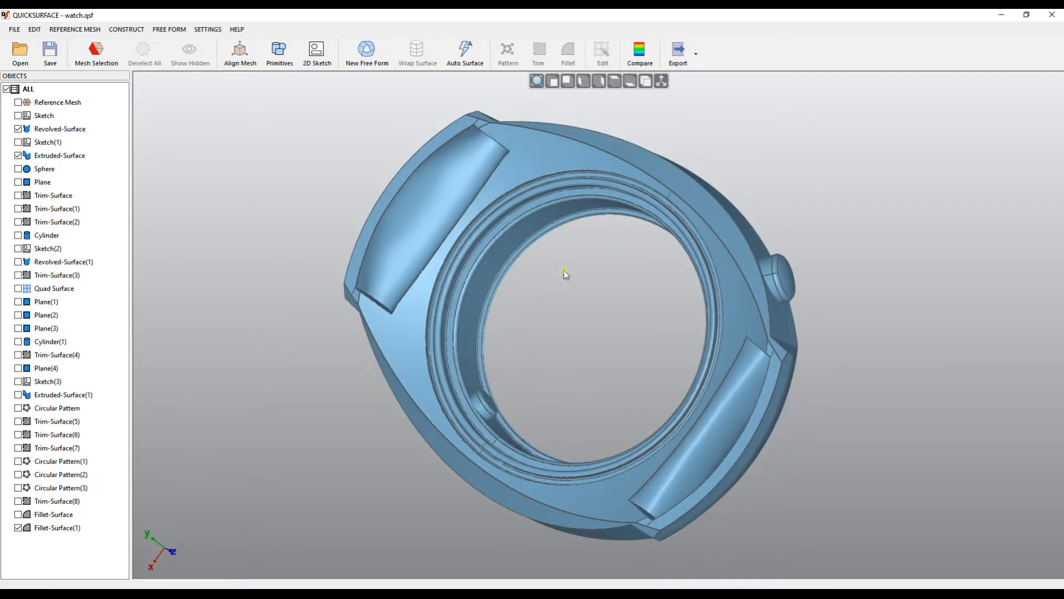
middle_drag(434, 245, 373, 228)
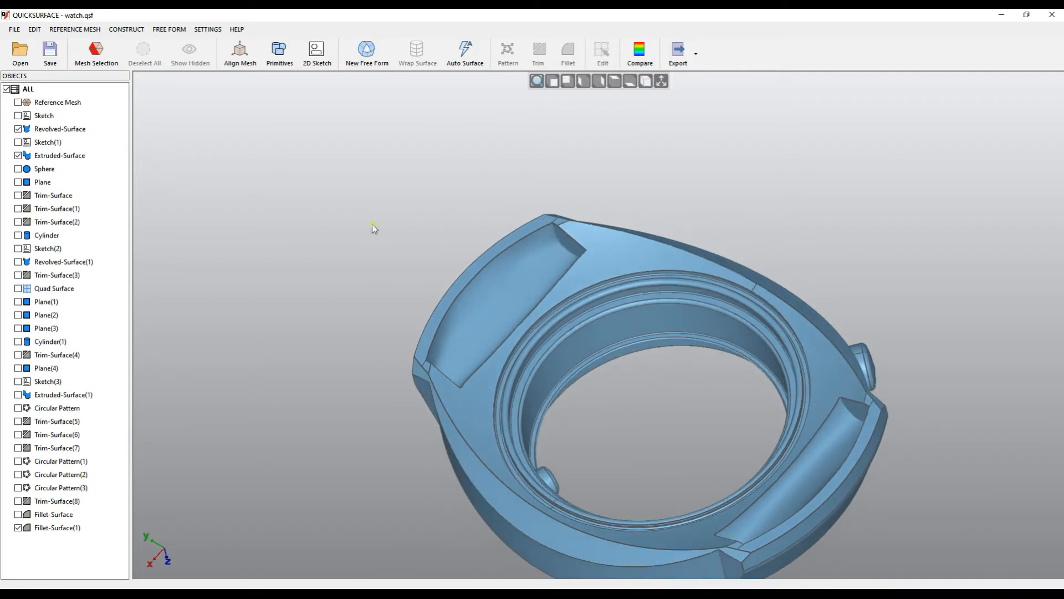
Tick Quad Surface and inspect it in Edit Surface, closing without changes.
click(19, 288)
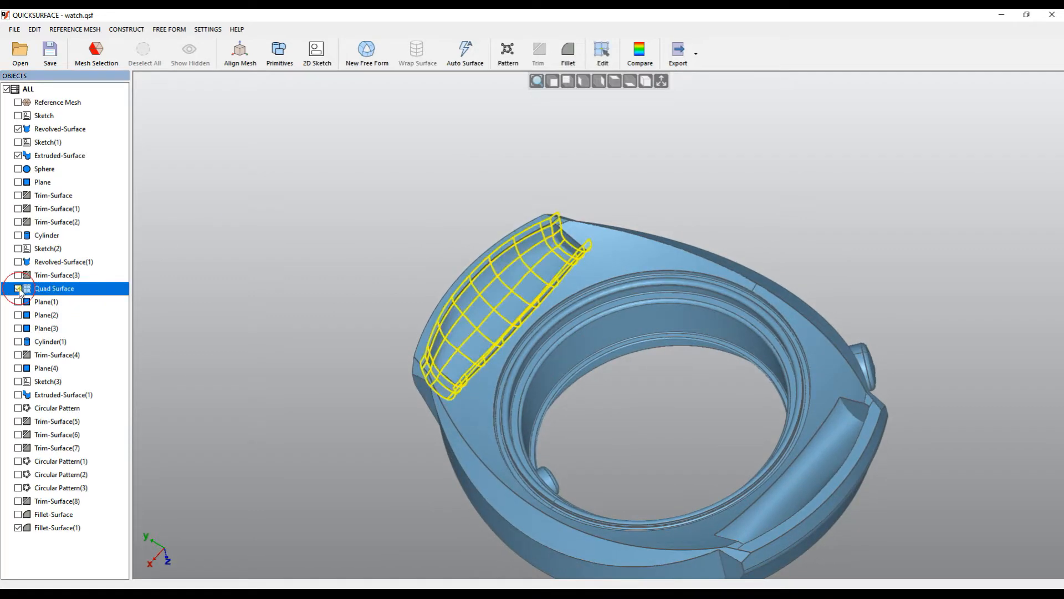
scroll(410, 336, up, 3)
mouse_move(409, 336)
middle_down()
mouse_move(335, 305)
mouse_move(324, 261)
middle_up()
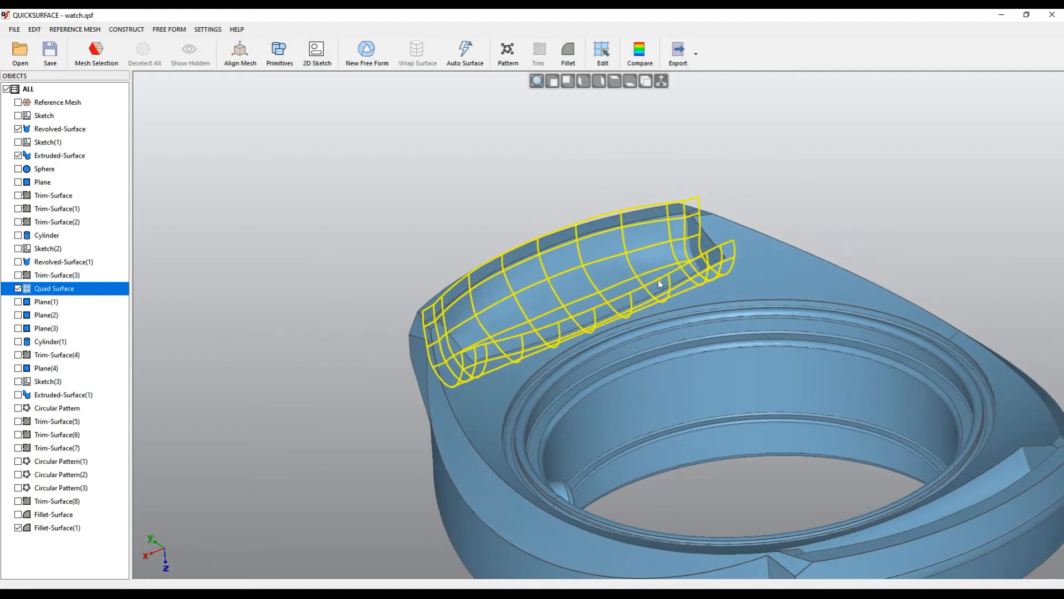
double_click(570, 298)
middle_drag(751, 299, 741, 411)
scroll(620, 264, up, 2)
middle_drag(598, 238, 468, 239)
click(273, 334)
scroll(371, 268, down, 2)
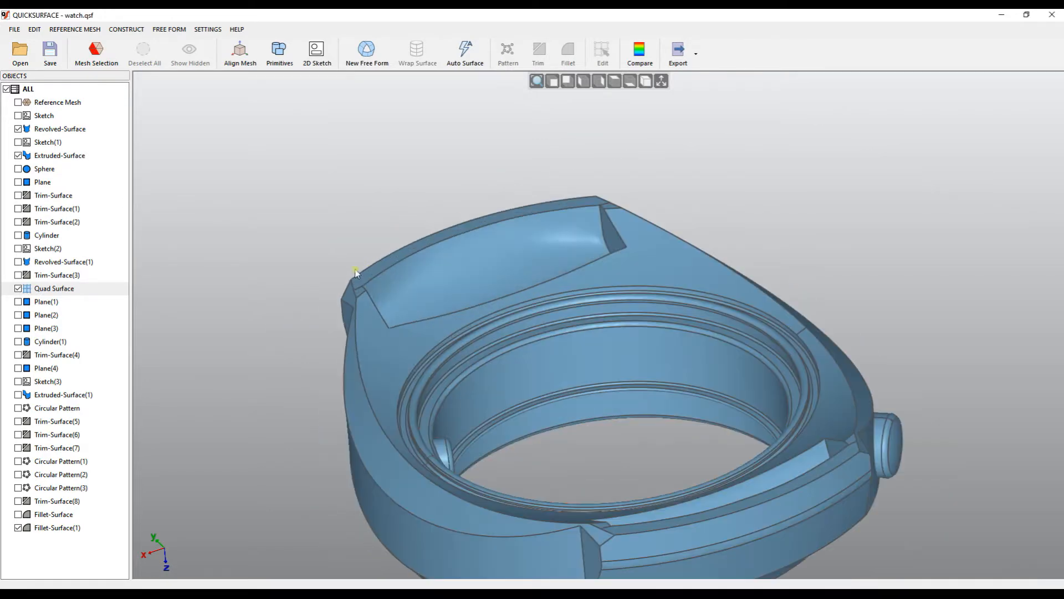
Tick Plane(1) and Circular Pattern, then select Circular Pattern(1) in the tree.
click(18, 302)
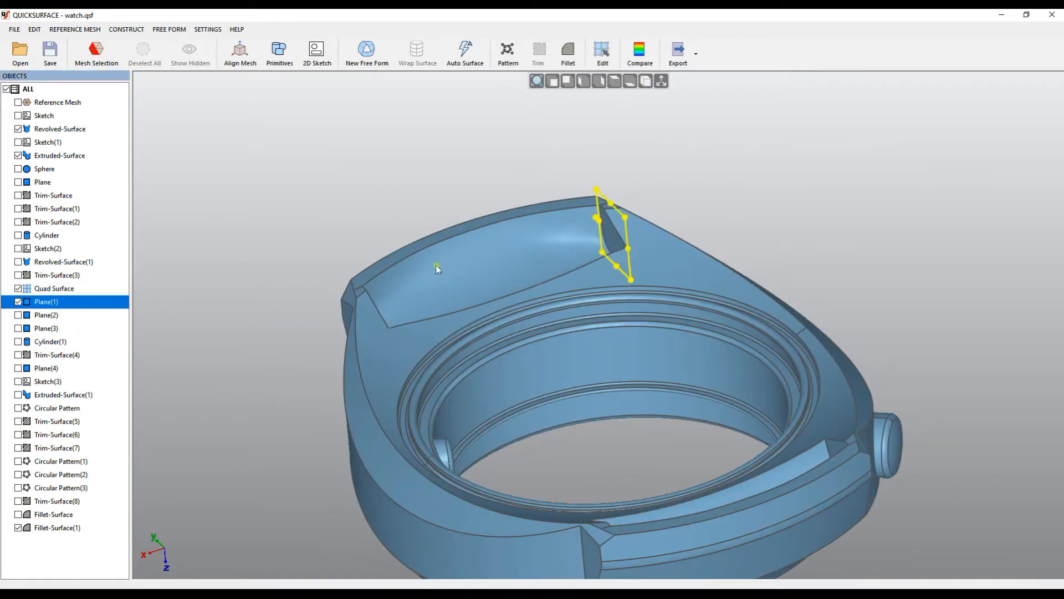
click(18, 408)
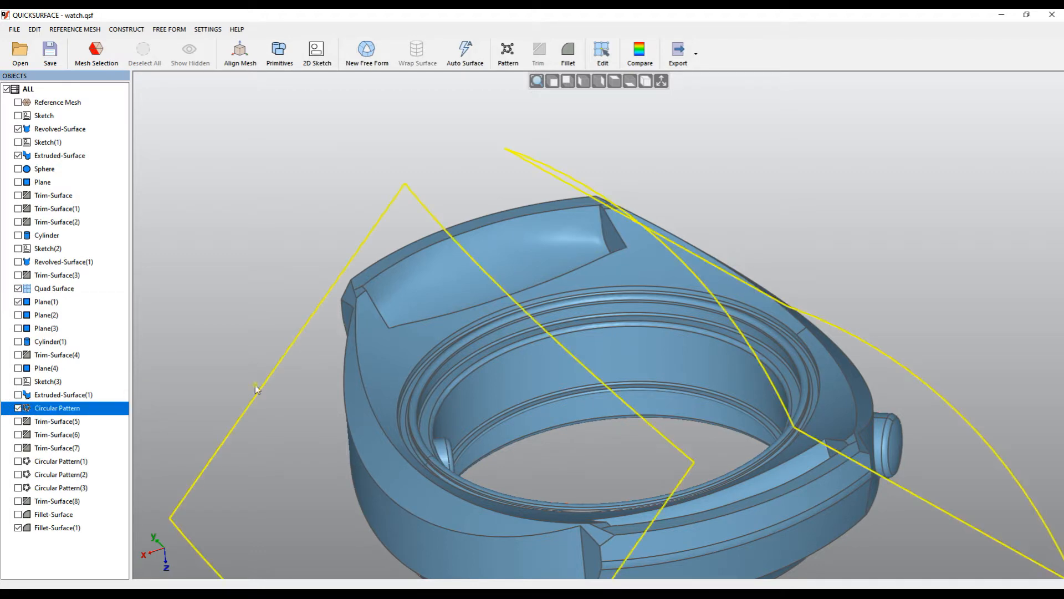
scroll(571, 301, up, 2)
scroll(575, 302, down, 2)
mouse_move(575, 301)
middle_down()
mouse_move(586, 308)
mouse_move(576, 286)
middle_up()
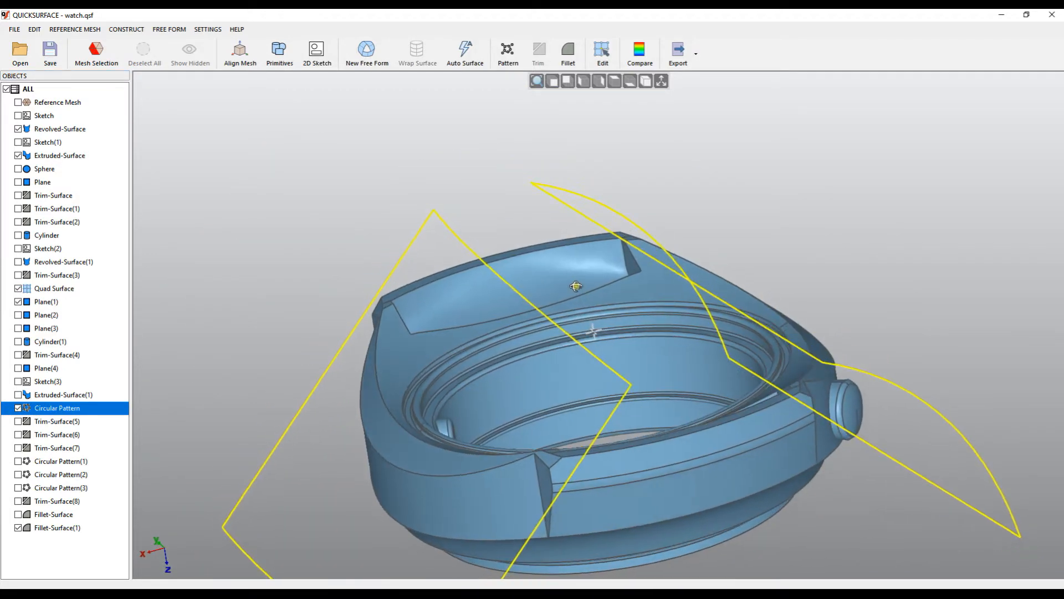
scroll(559, 318, down, 2)
scroll(558, 315, up, 2)
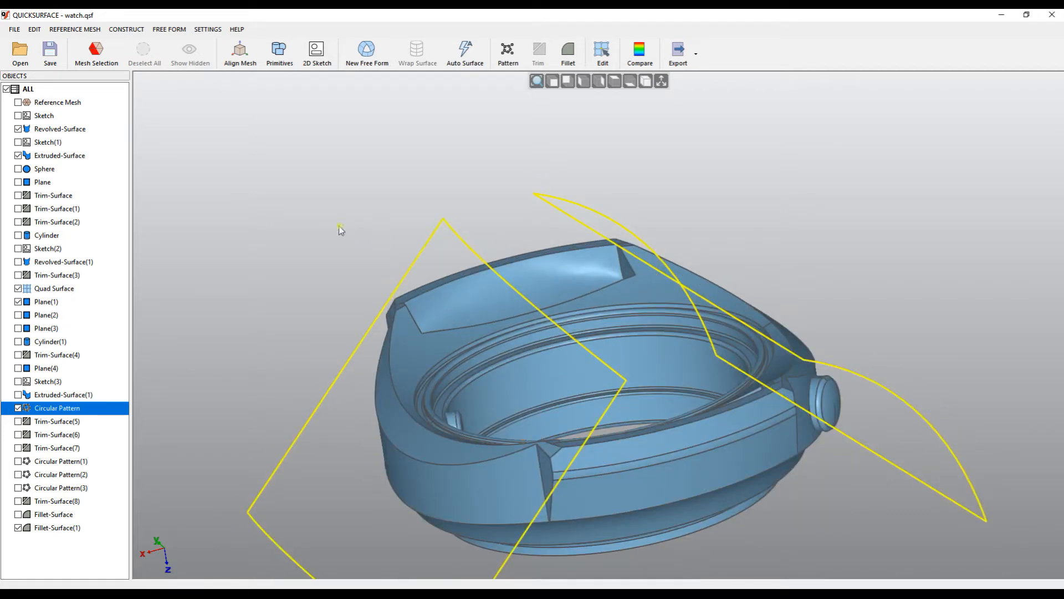
click(61, 461)
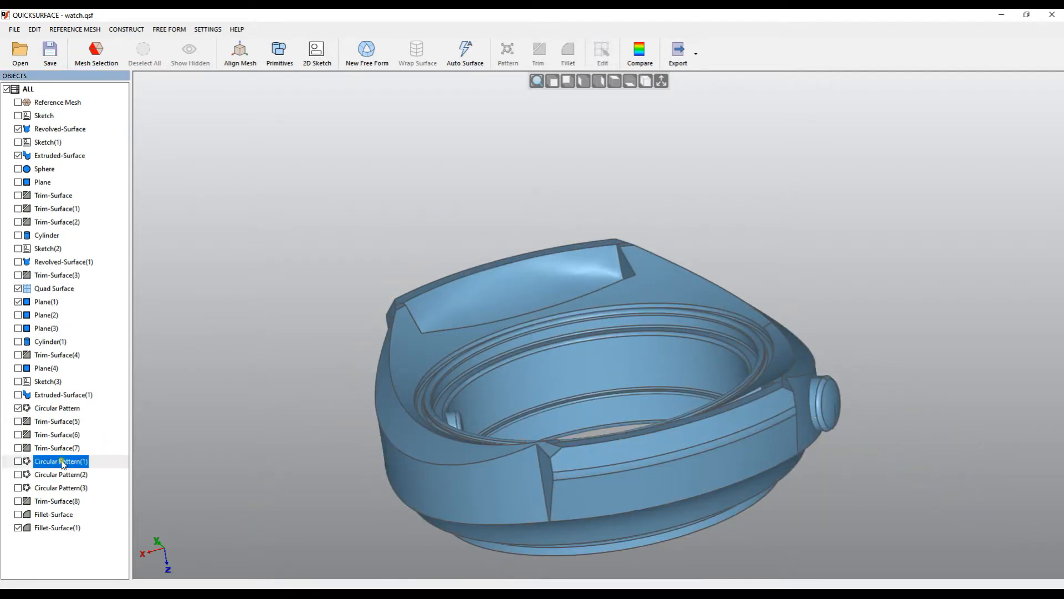
Review Circular Pattern(1)'s edit settings and cancel without changes.
click(46, 464)
click(46, 463)
right_click(46, 463)
click(114, 469)
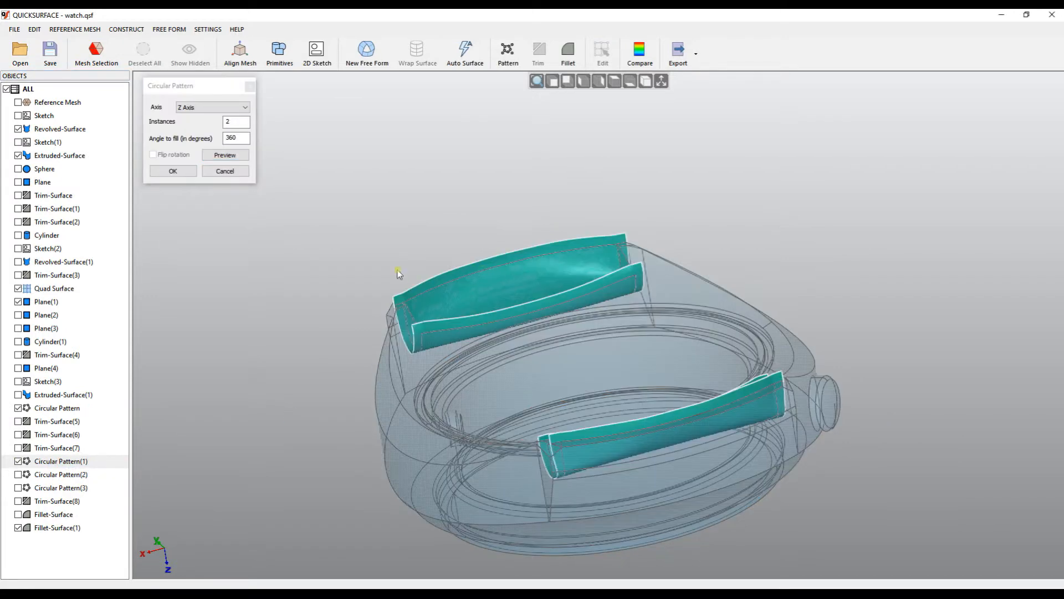
middle_drag(397, 271, 527, 375)
scroll(527, 369, down, 5)
scroll(511, 302, up, 6)
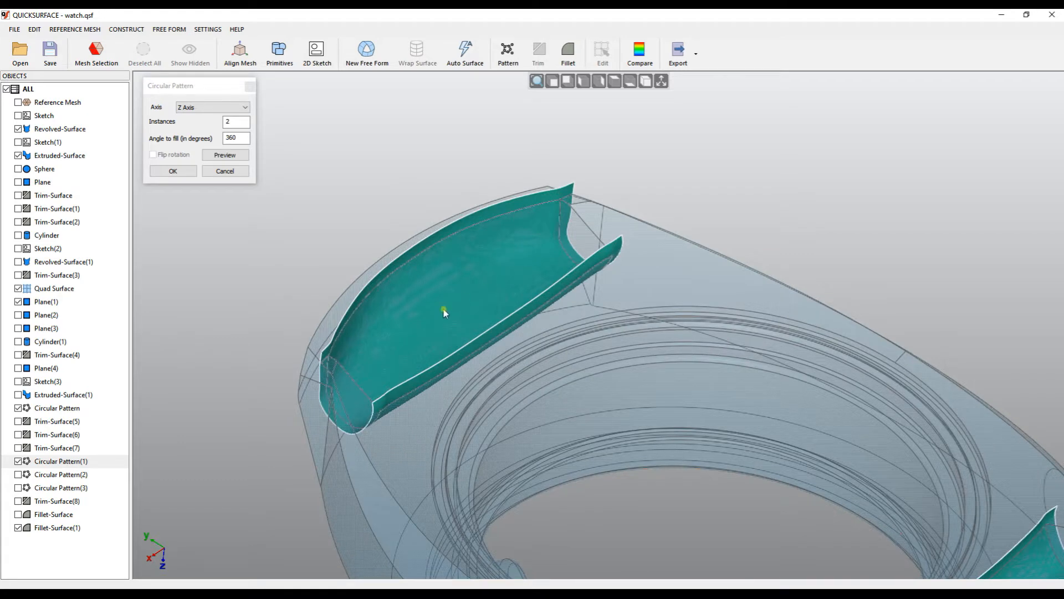
scroll(458, 299, down, 5)
middle_drag(472, 290, 597, 366)
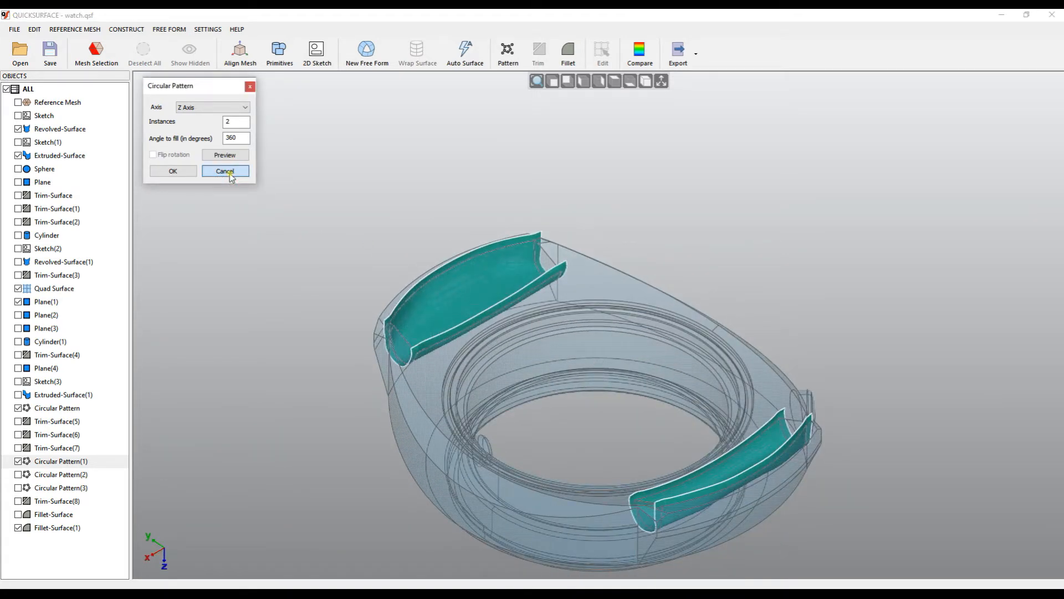
click(229, 172)
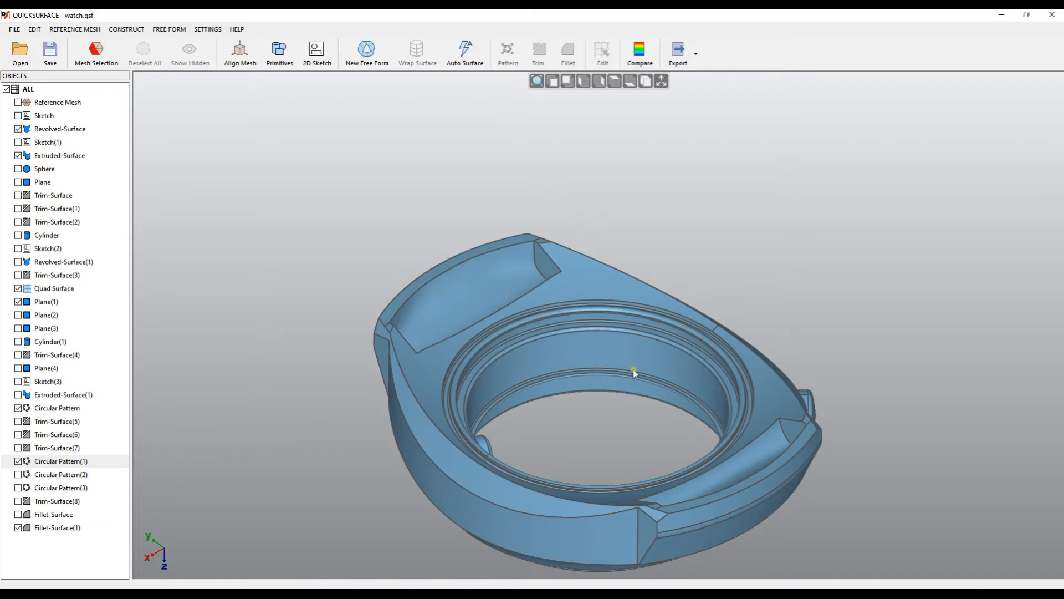
Review the crown Cylinder's parameters and cancel without changes.
middle_drag(654, 403, 504, 376)
scroll(741, 362, up, 5)
click(719, 345)
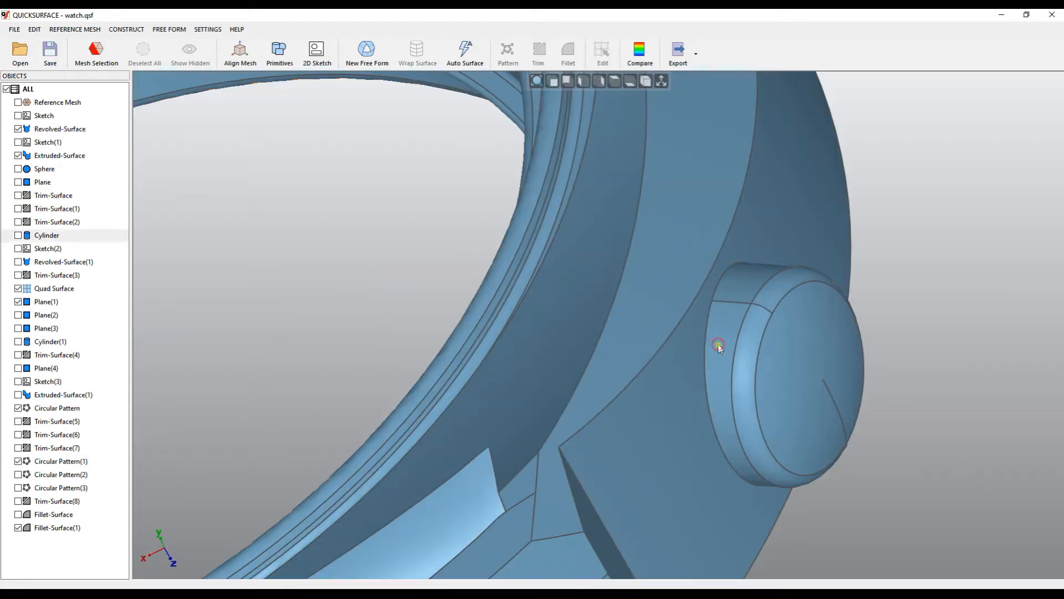
double_click(720, 343)
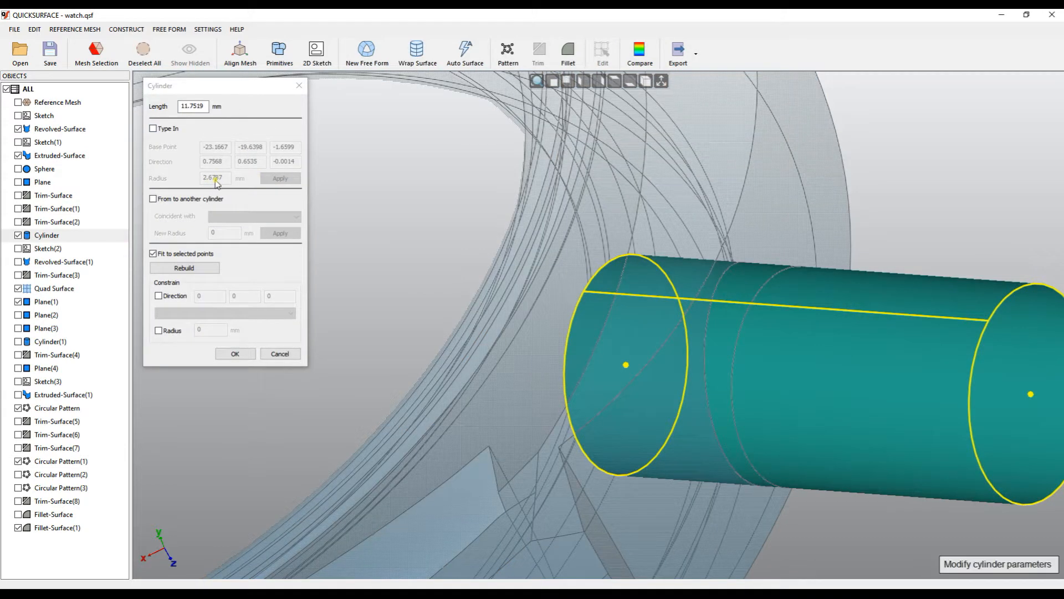
click(280, 355)
scroll(542, 335, down, 6)
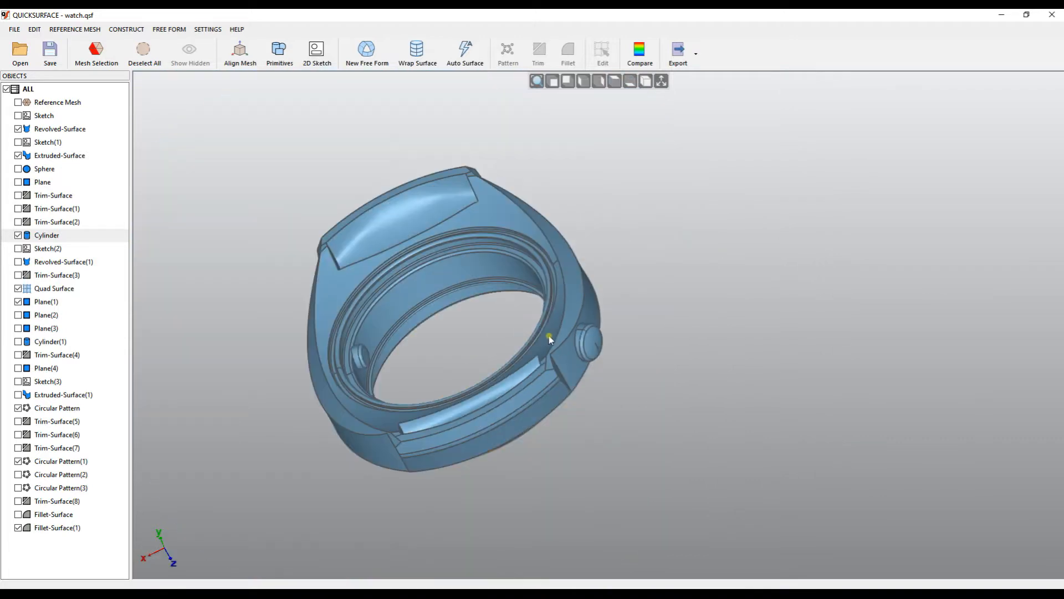
middle_drag(396, 322, 663, 317)
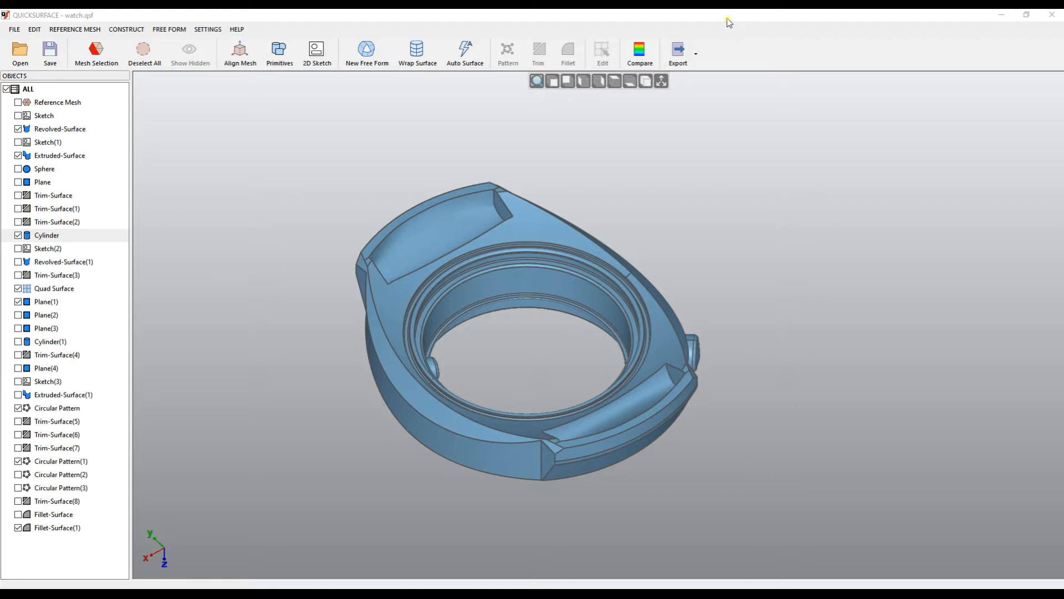
Drag the QuickSurface title bar down to restore it from maximized.
drag(822, 16, 579, 100)
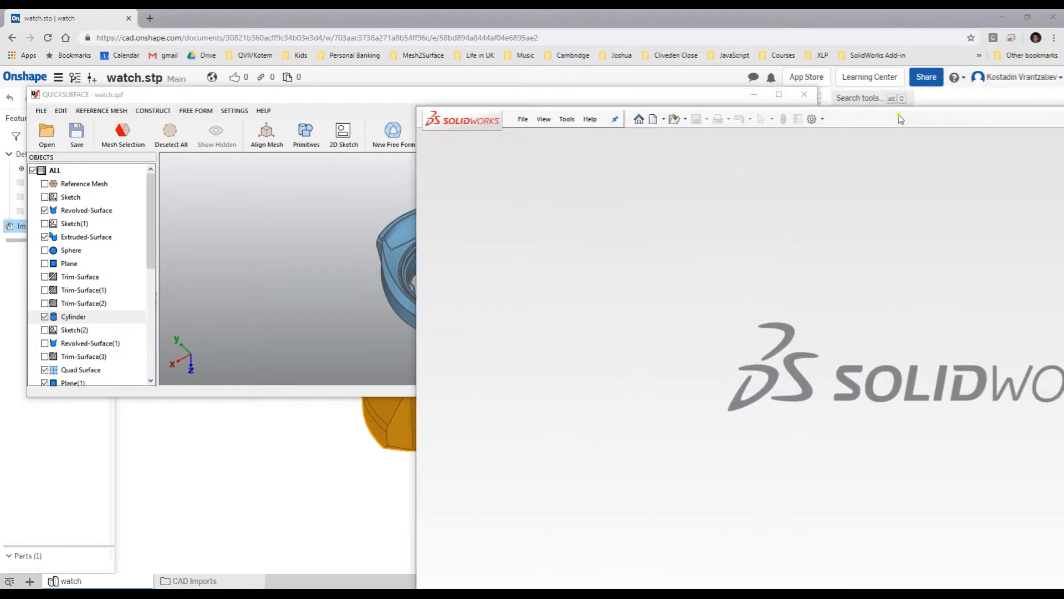
Tile QuickSurface on the left and SOLIDWORKS on the right, then bring up FILE > Connect To.
drag(436, 99, 1, 169)
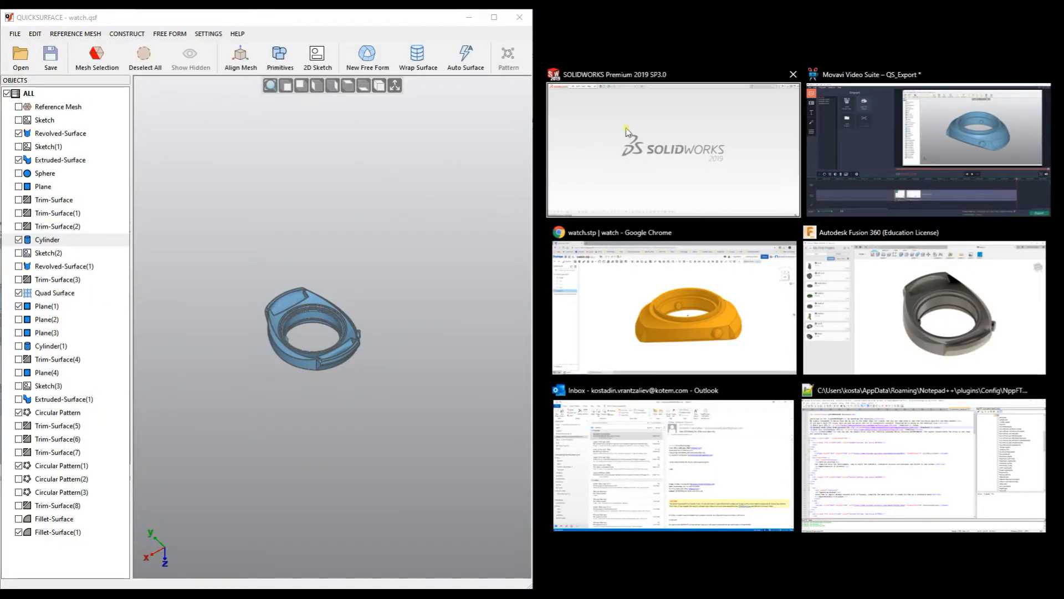
click(627, 132)
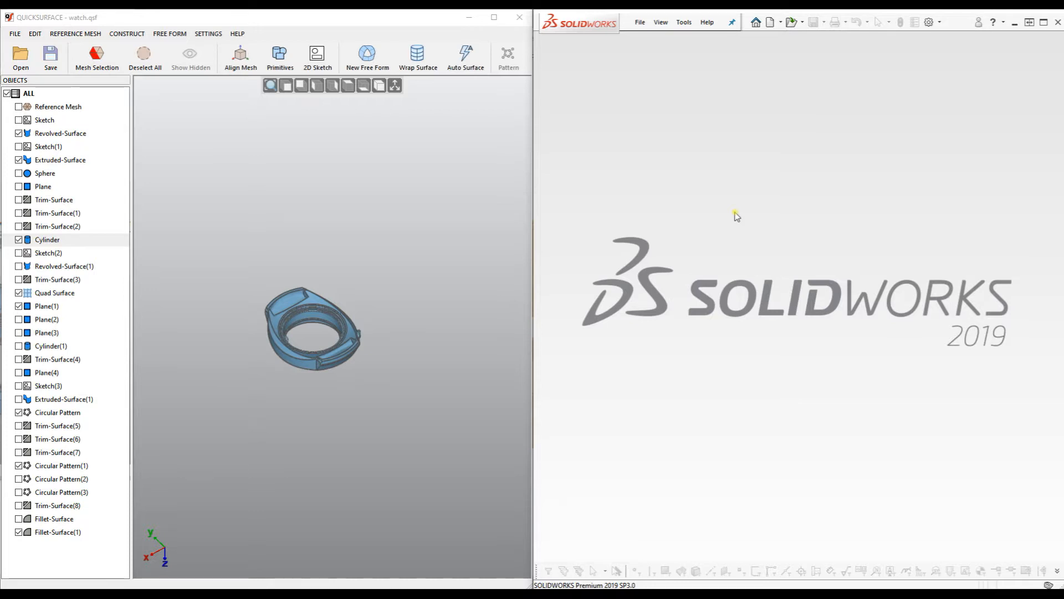
scroll(286, 364, up, 3)
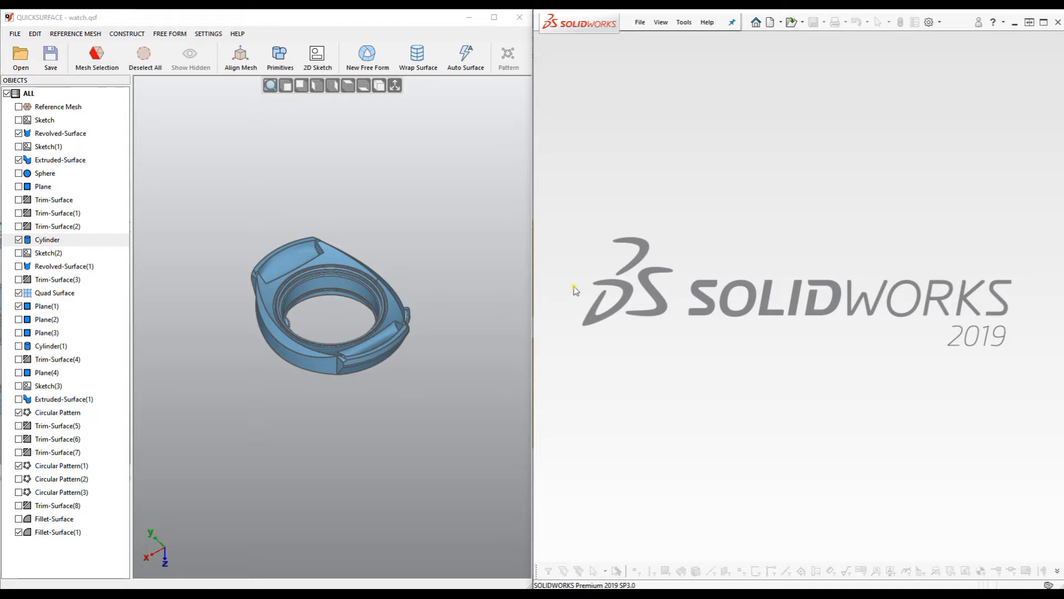
click(14, 33)
mouse_move(50, 129)
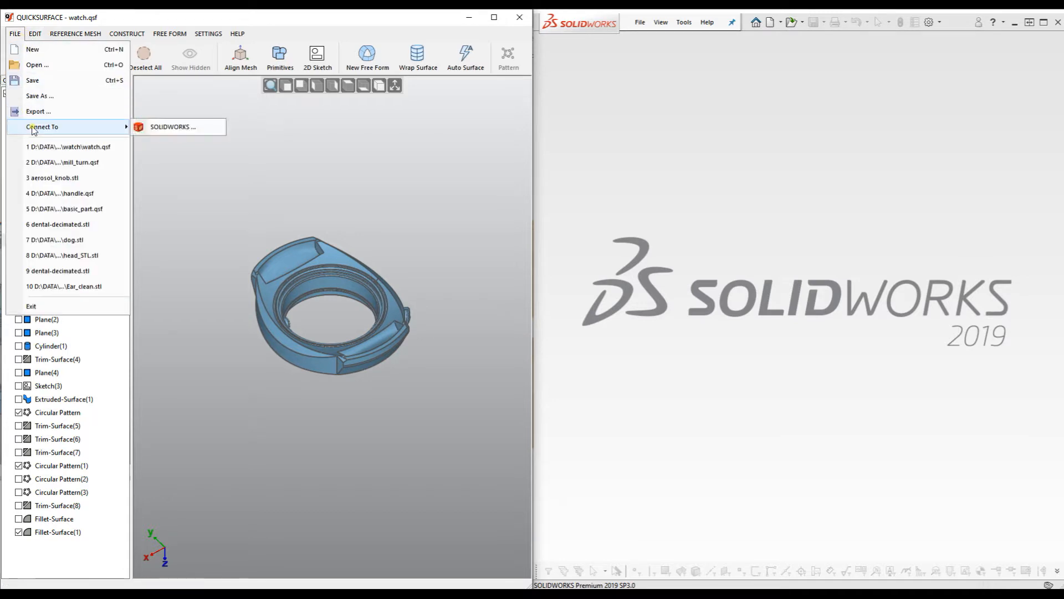
Dock QuickSurface on the left half of the screen and recentre the watch model.
click(494, 16)
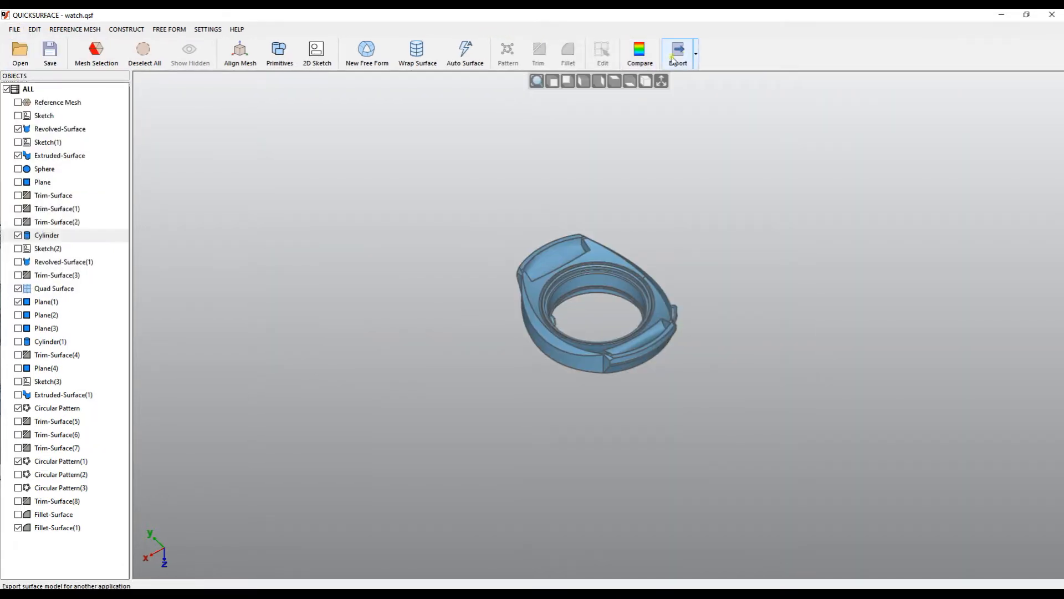
click(696, 56)
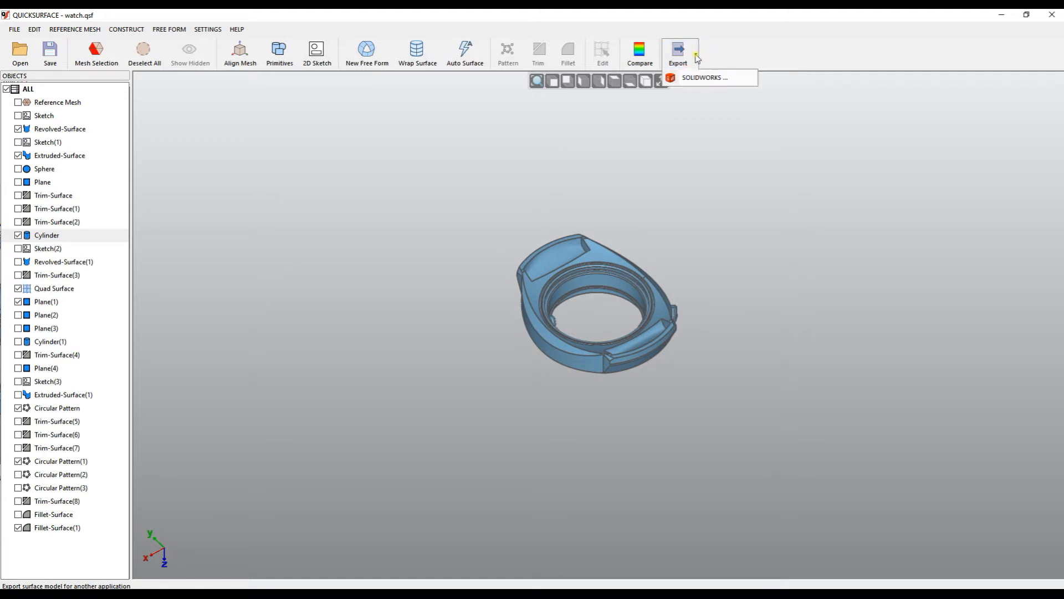
click(1027, 15)
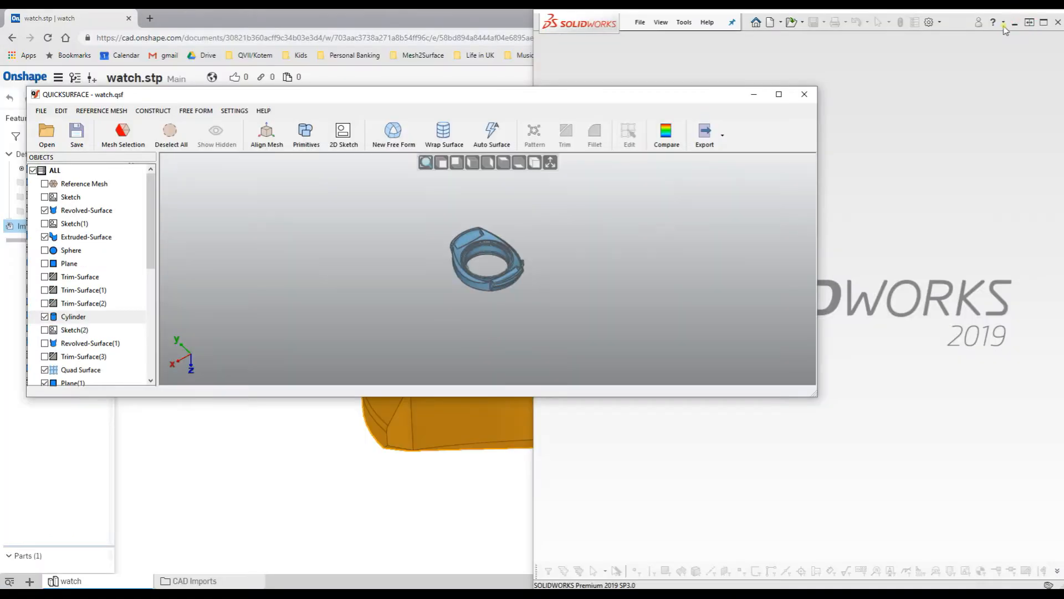
drag(567, 94, 1, 98)
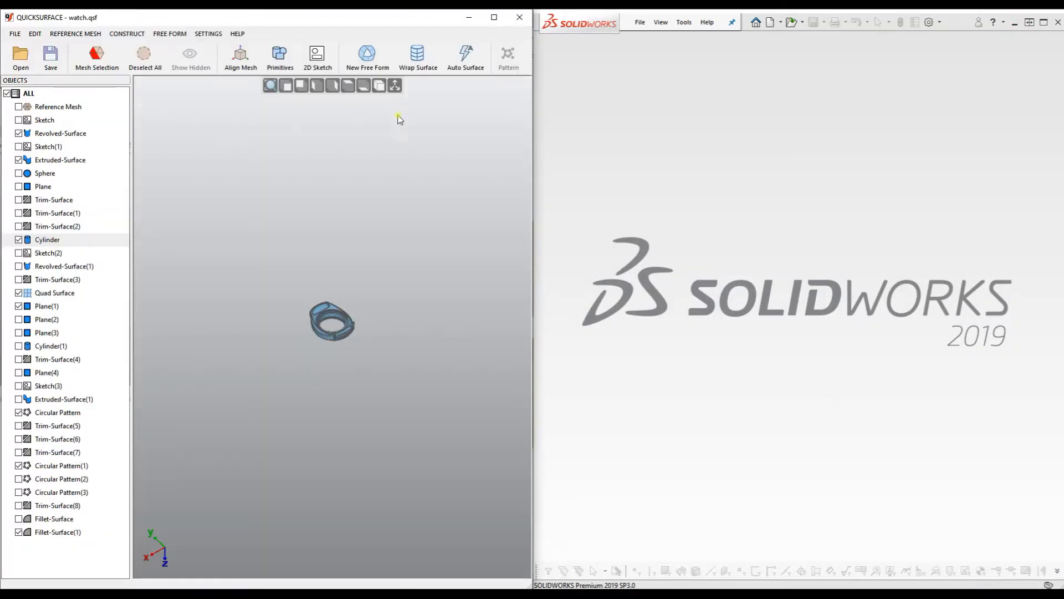
middle_drag(329, 265, 316, 275)
scroll(328, 318, up, 9)
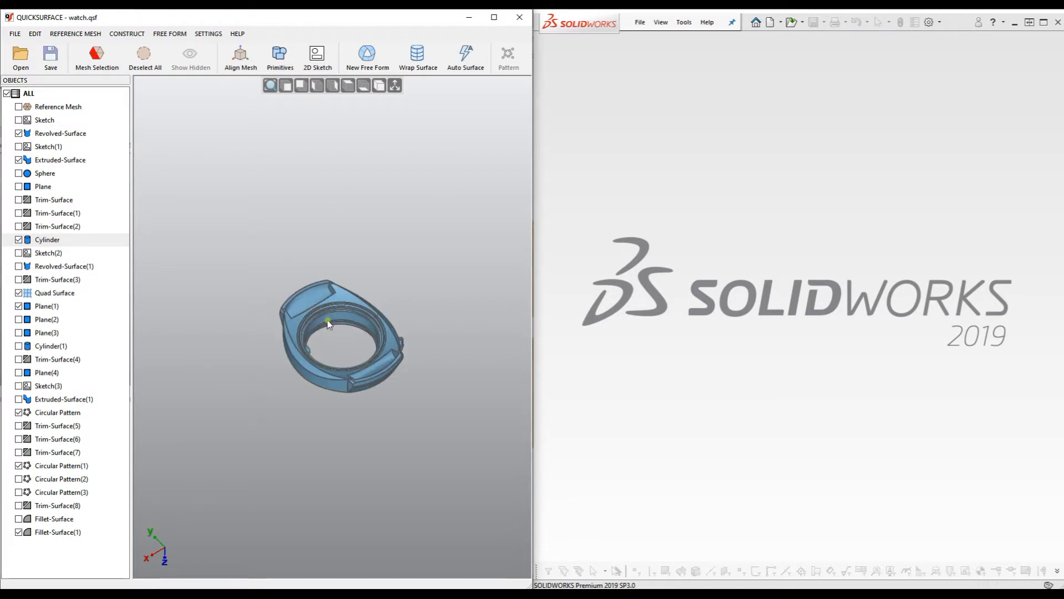
middle_drag(355, 350, 354, 321)
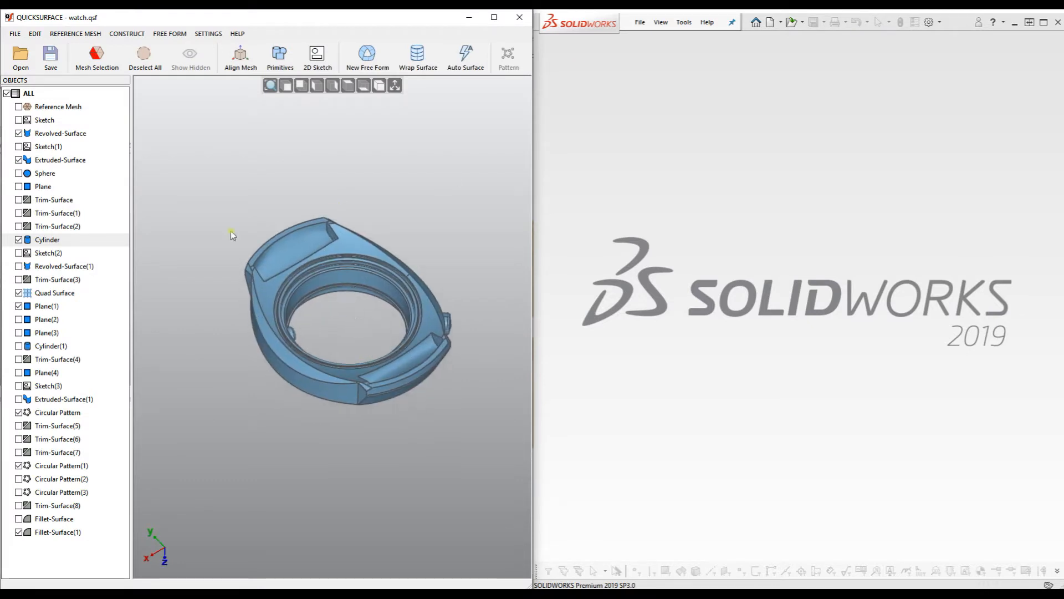
Open and cancel the Export To SOLIDWORKS options, then switch to isometric view.
click(15, 34)
click(177, 128)
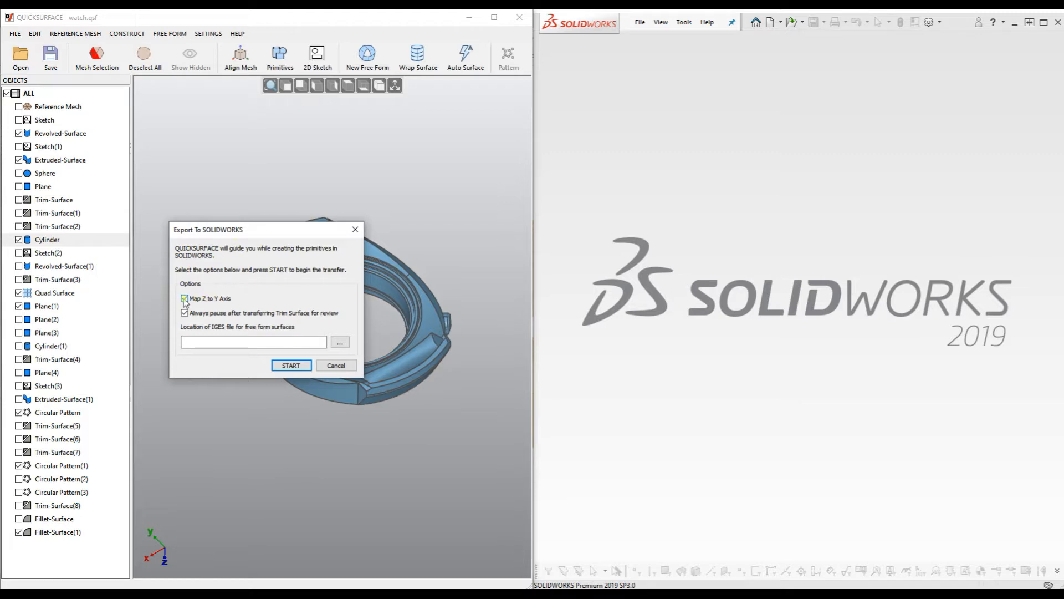
click(335, 367)
click(379, 86)
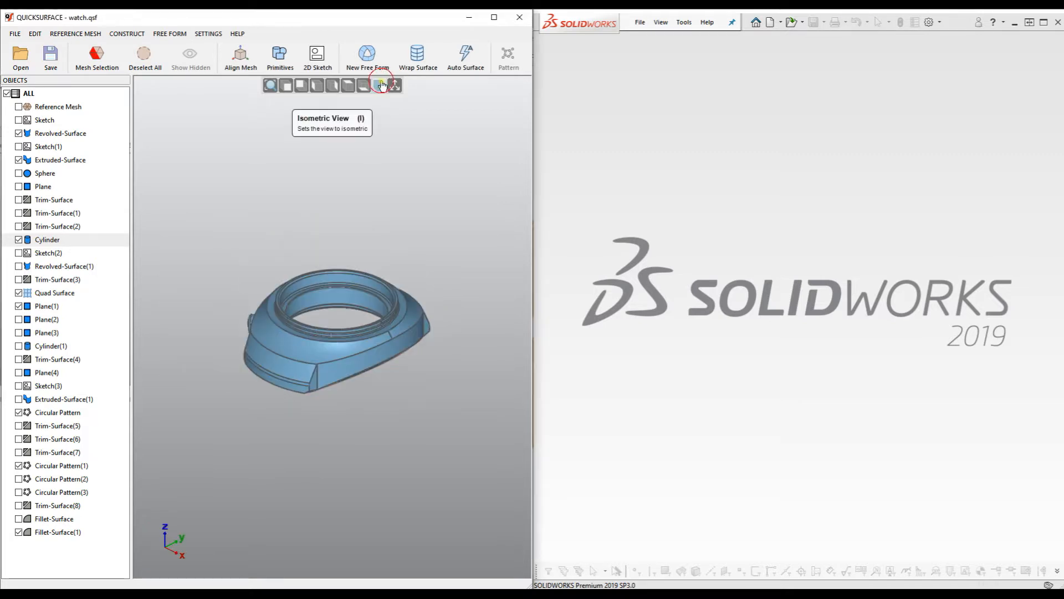
scroll(312, 337, up, 2)
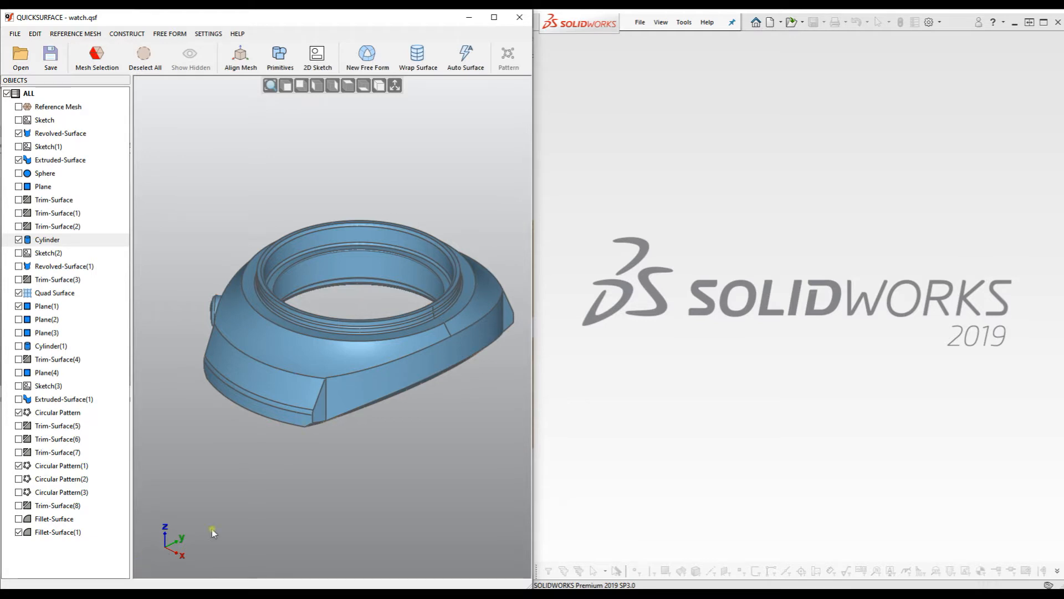
Start Connect To > SOLIDWORKS and browse for the FreeForm.iges save location.
click(15, 34)
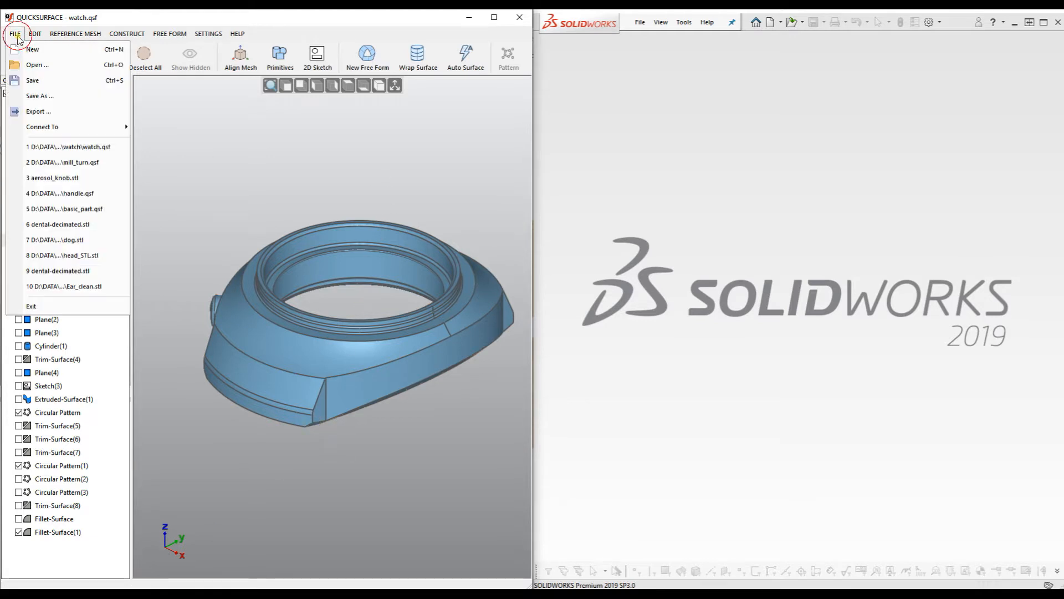
mouse_move(78, 127)
click(160, 127)
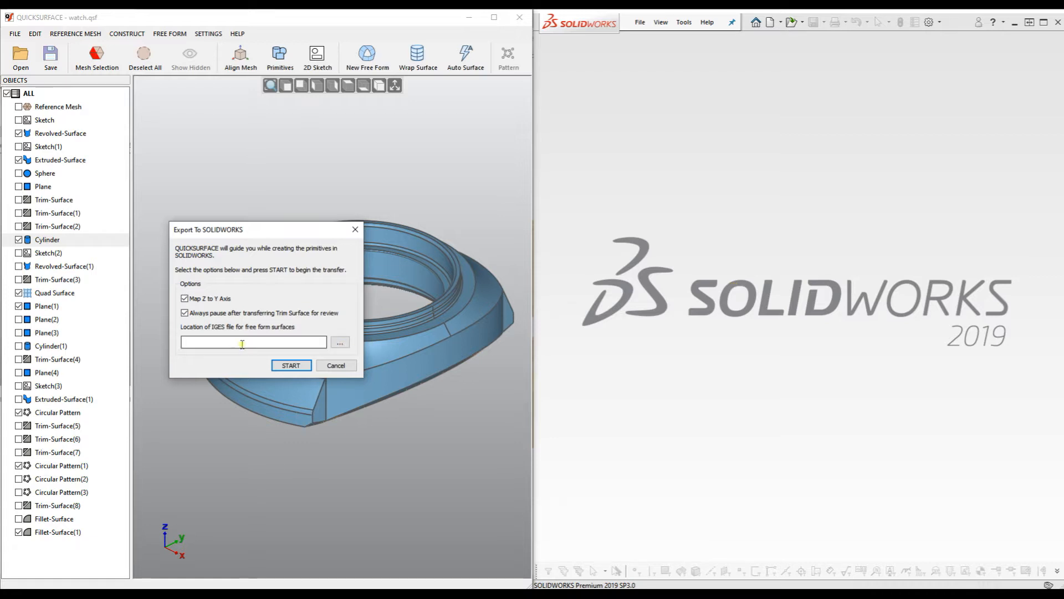
click(341, 344)
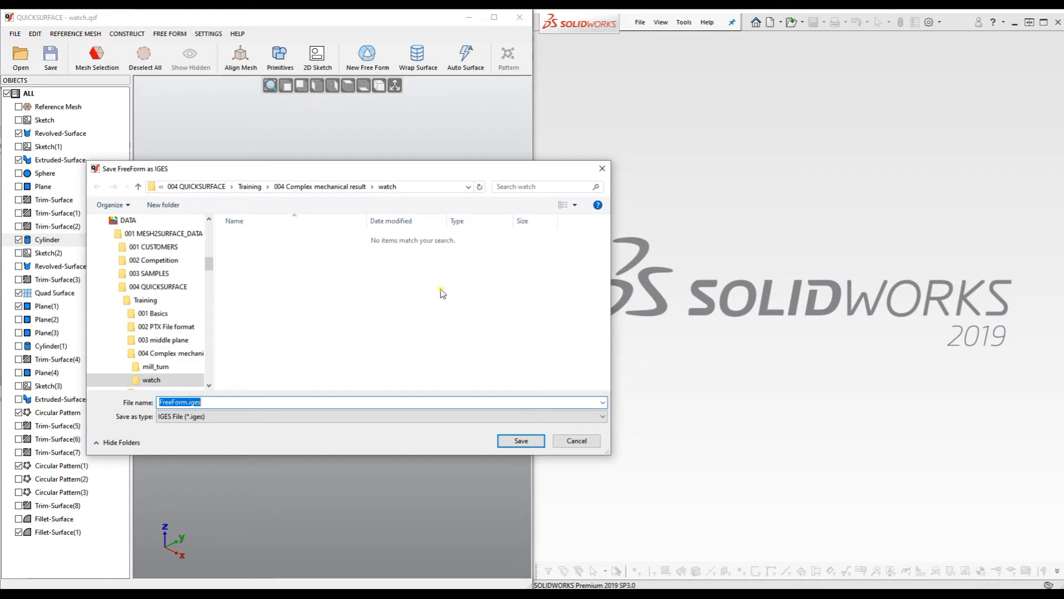
Save FreeForm.iges into a new sw_watch folder and start the SOLIDWORKS transfer.
click(179, 211)
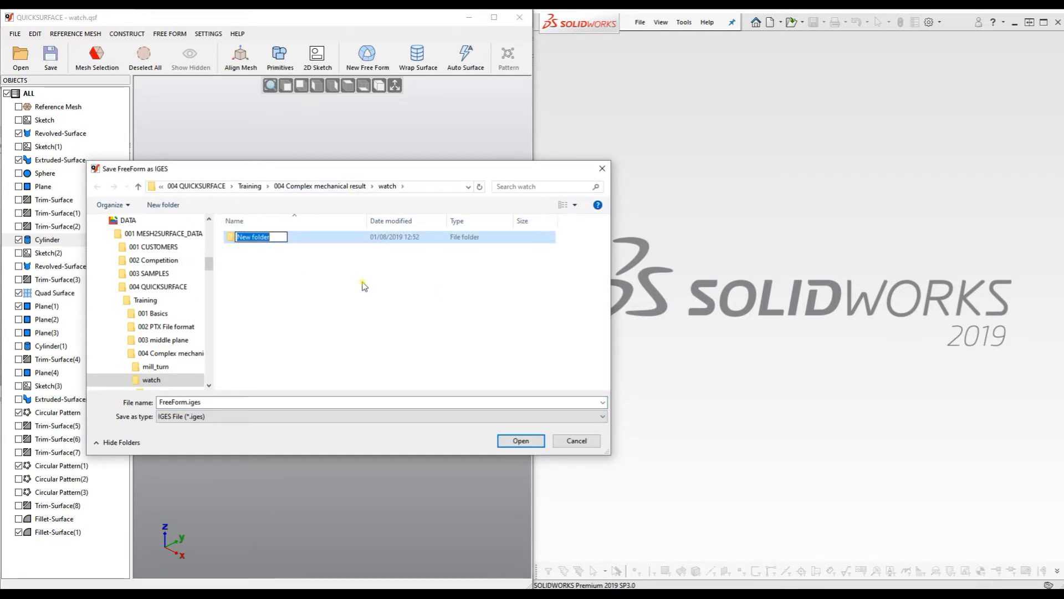
text(sw_watch)
click(362, 283)
double_click(309, 242)
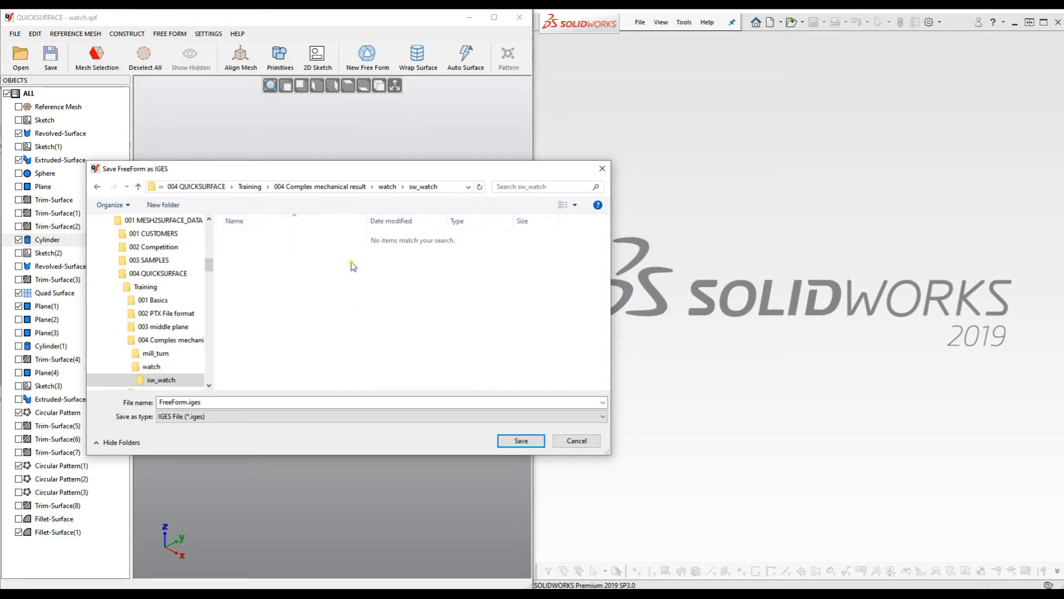
click(223, 400)
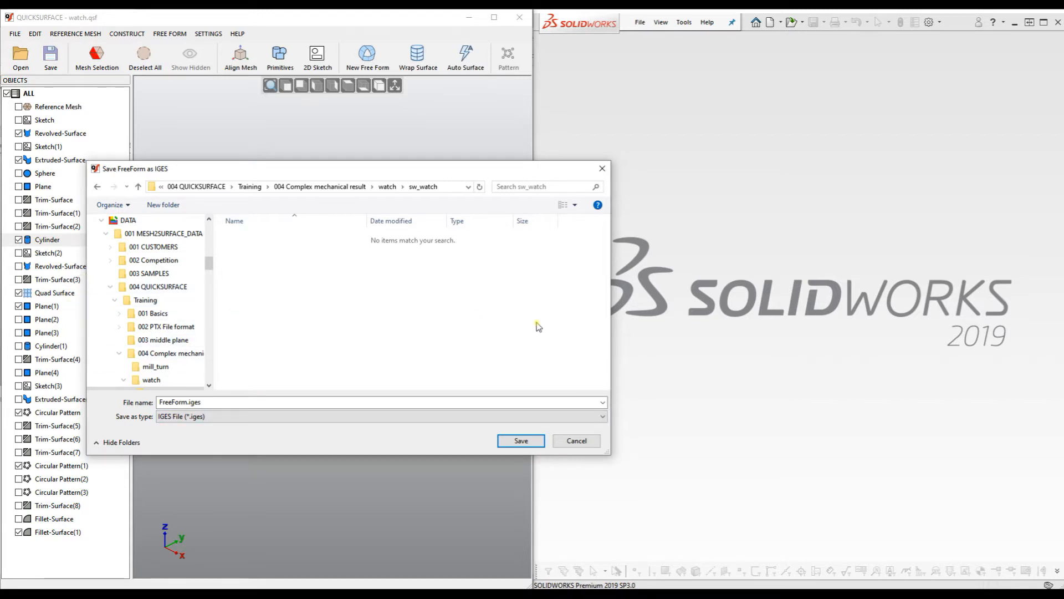
click(524, 433)
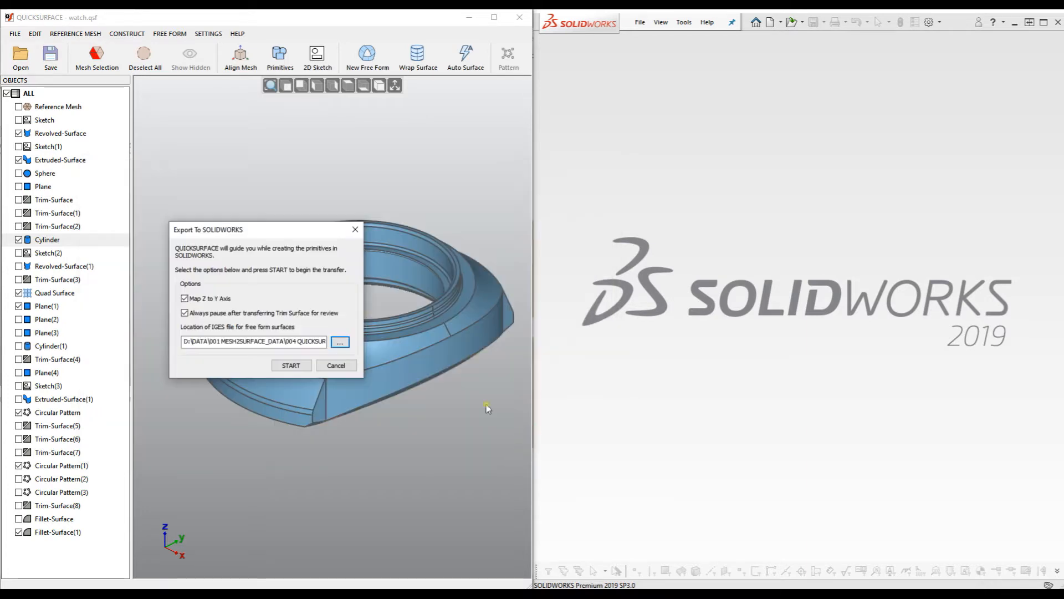
click(290, 366)
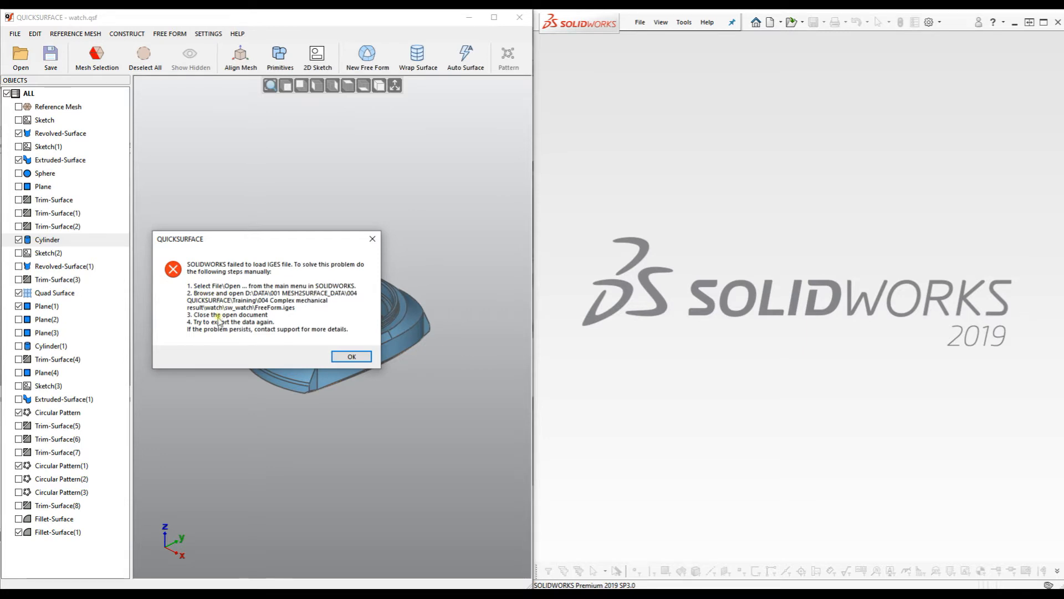
Open FreeForm.iges from 004 Complex mechanical result > watch > sw_watch in SOLIDWORKS.
click(638, 23)
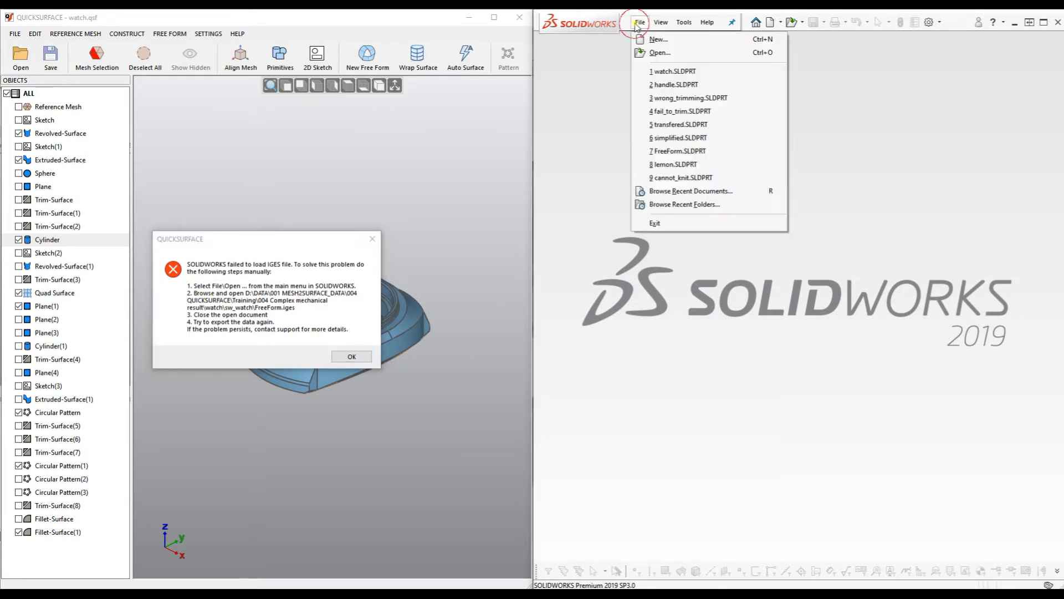
click(662, 53)
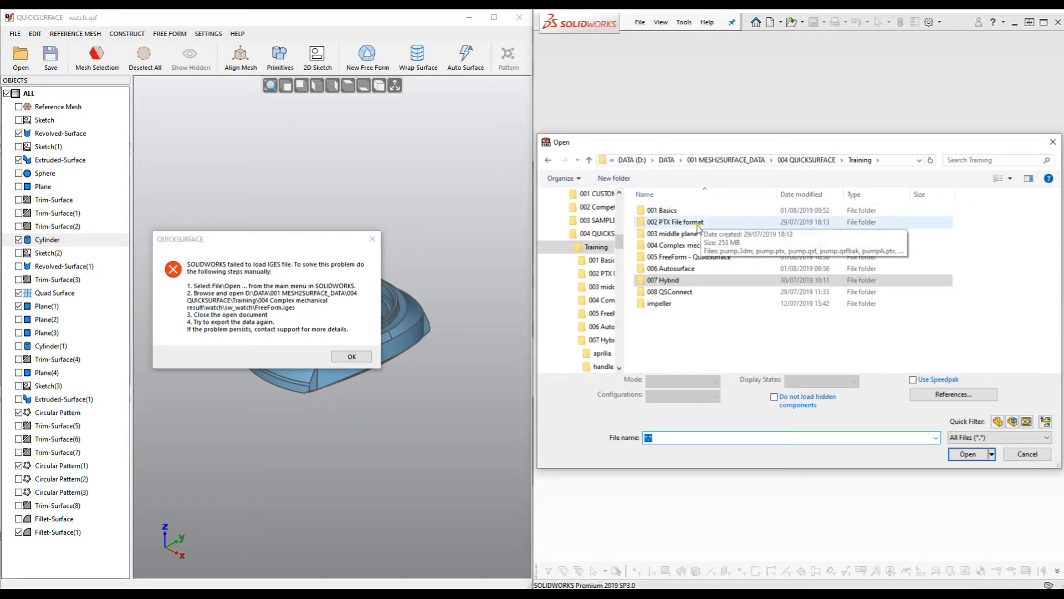
double_click(694, 247)
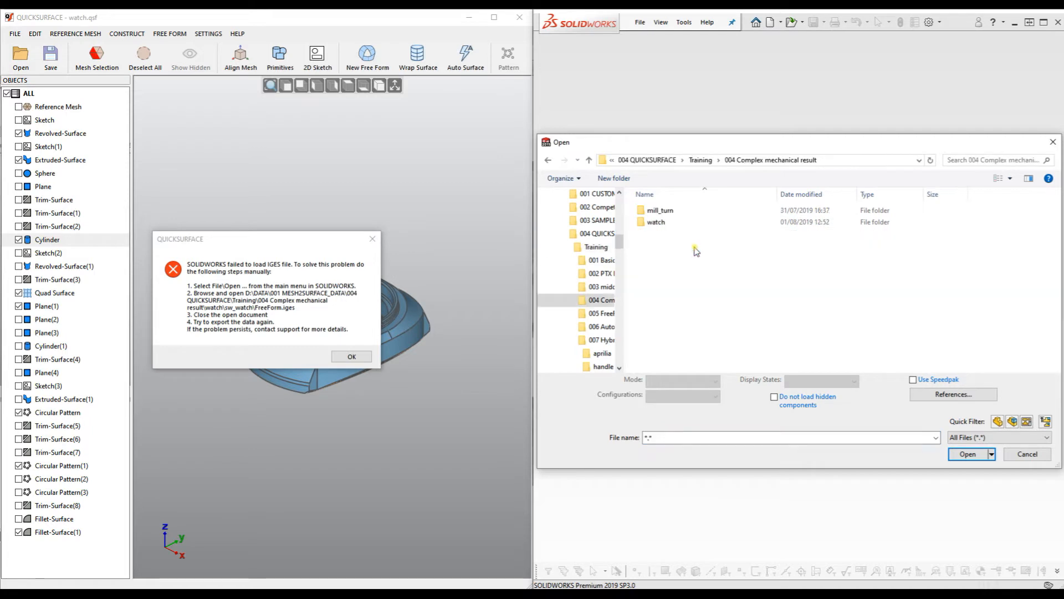
double_click(664, 222)
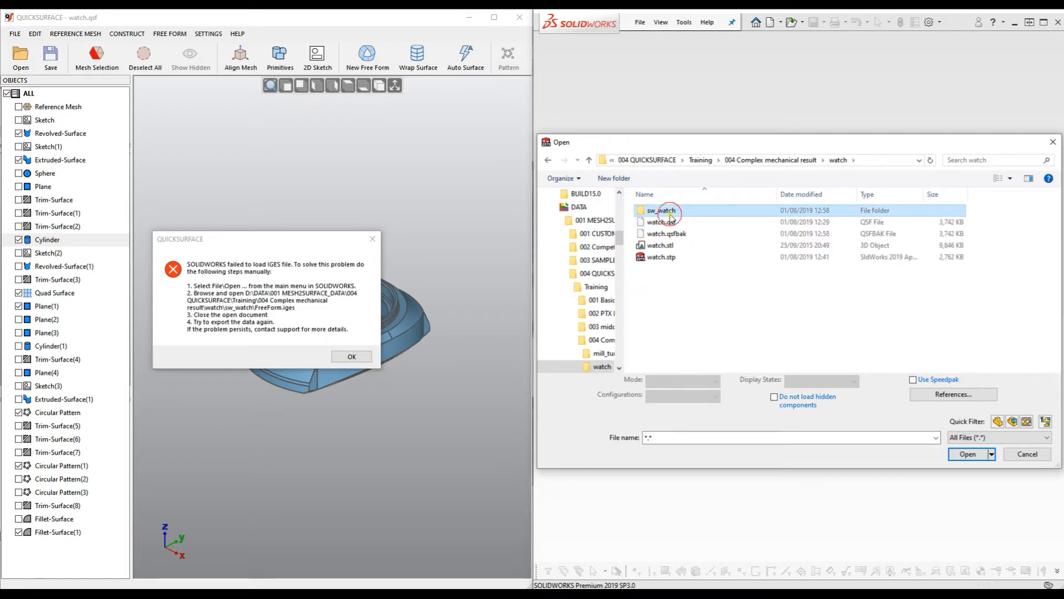
double_click(663, 211)
click(667, 214)
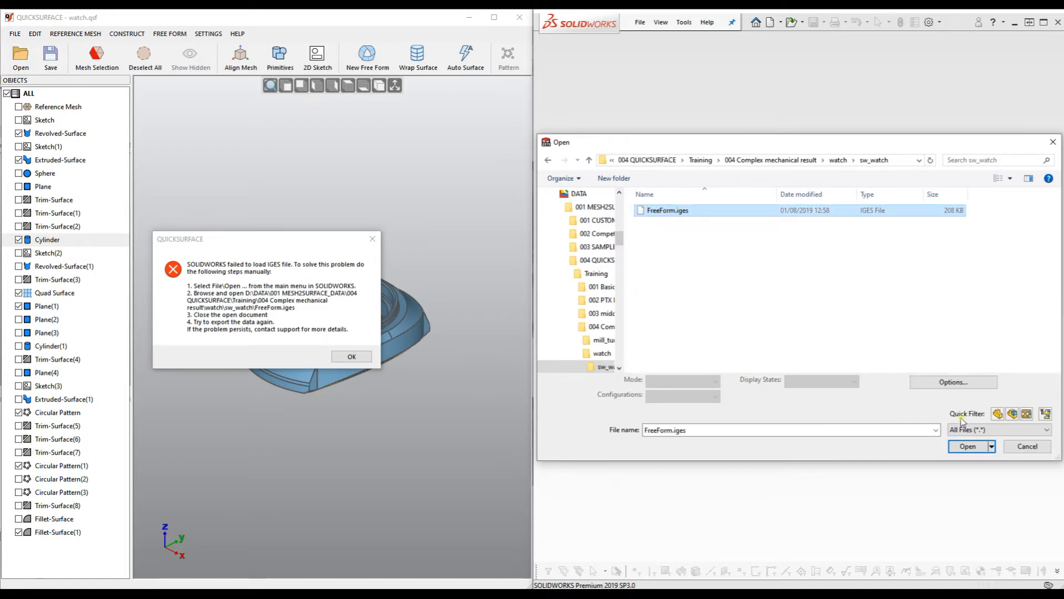
click(968, 454)
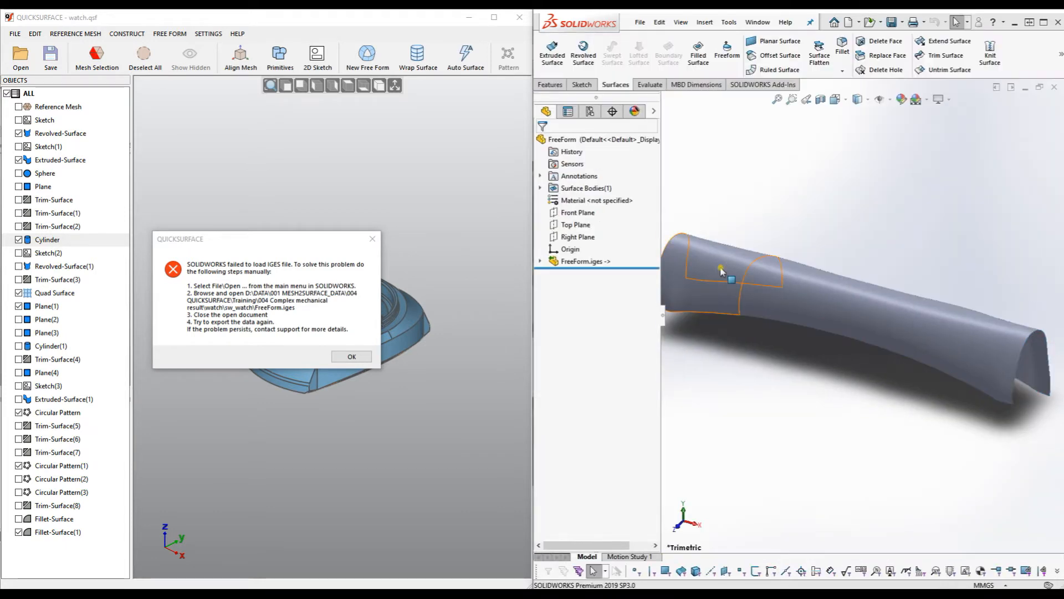
Close the FreeForm part without saving and dismiss the IGES load error.
click(1055, 88)
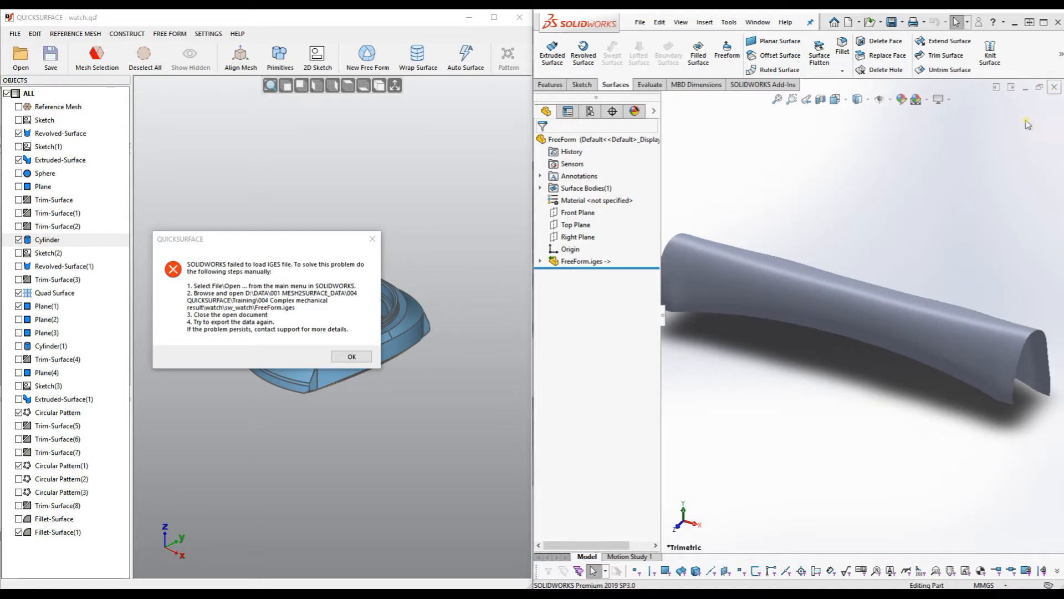
click(573, 321)
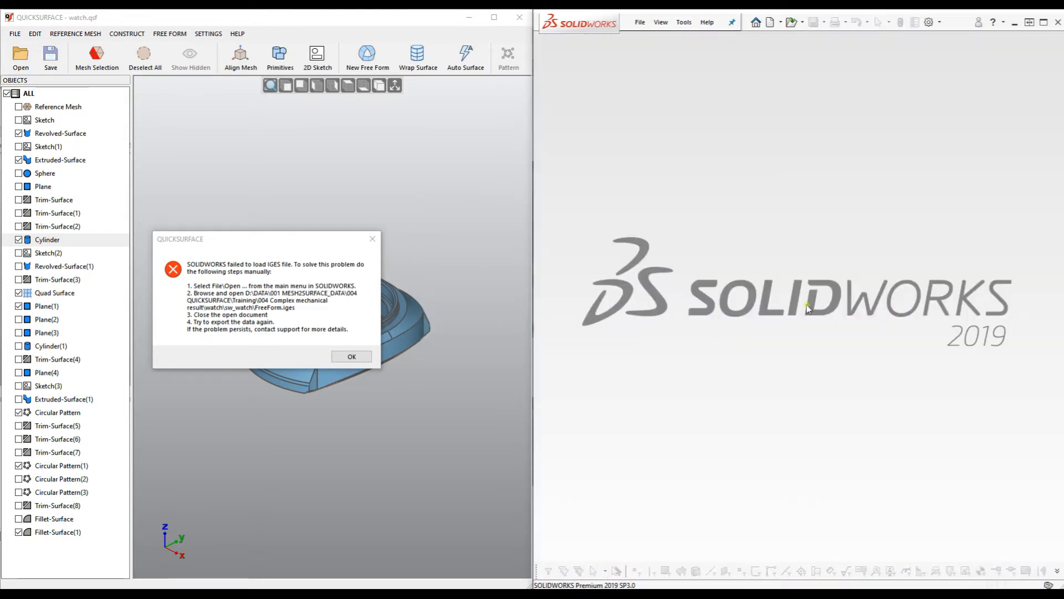
click(344, 358)
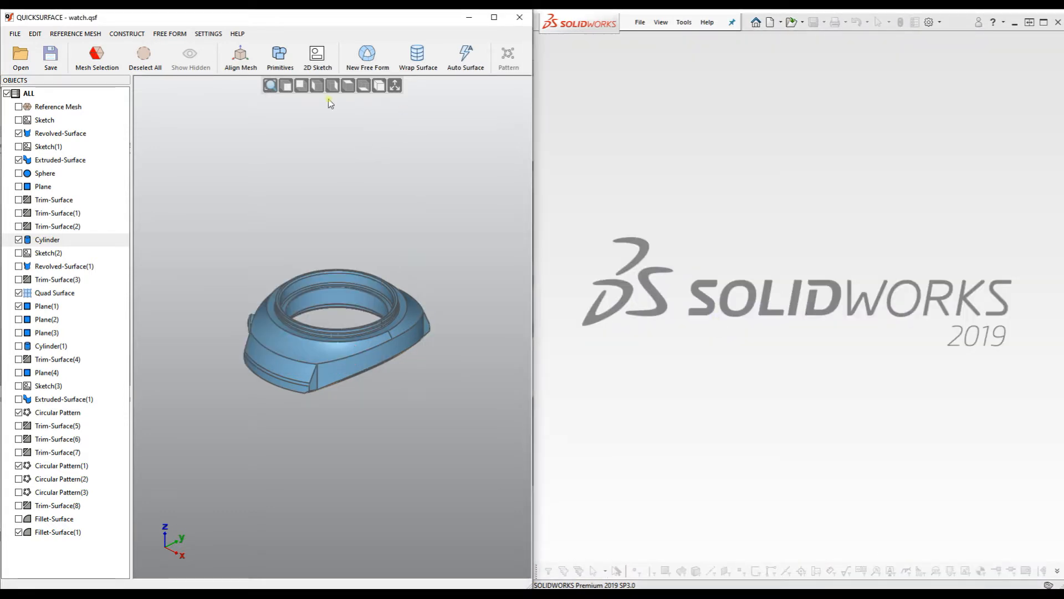
Restart the export to SOLIDWORKS and overwrite FreeForm.iges in sw_watch.
click(13, 34)
mouse_move(50, 126)
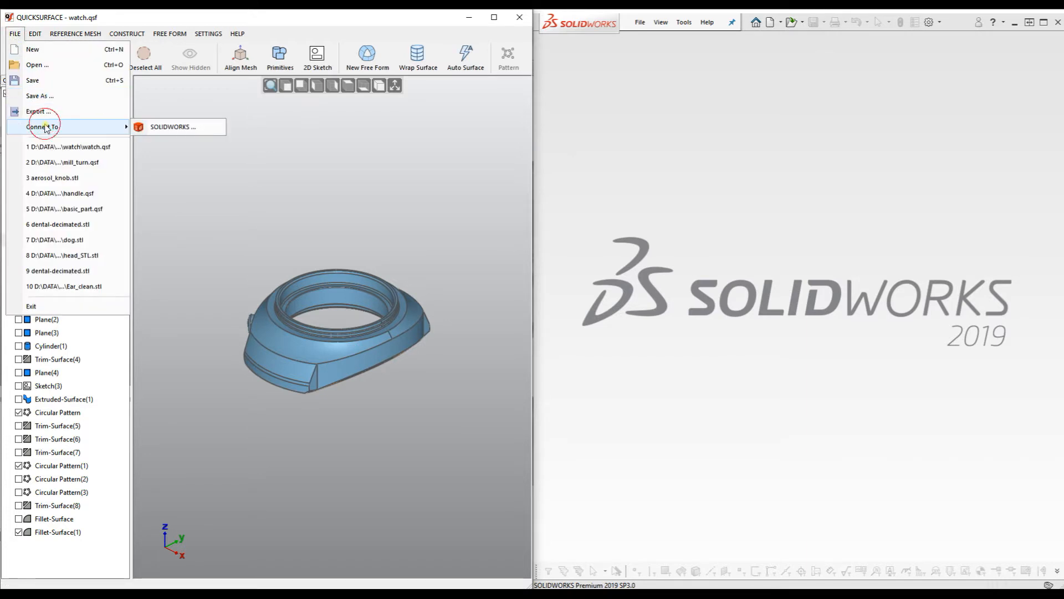
click(186, 127)
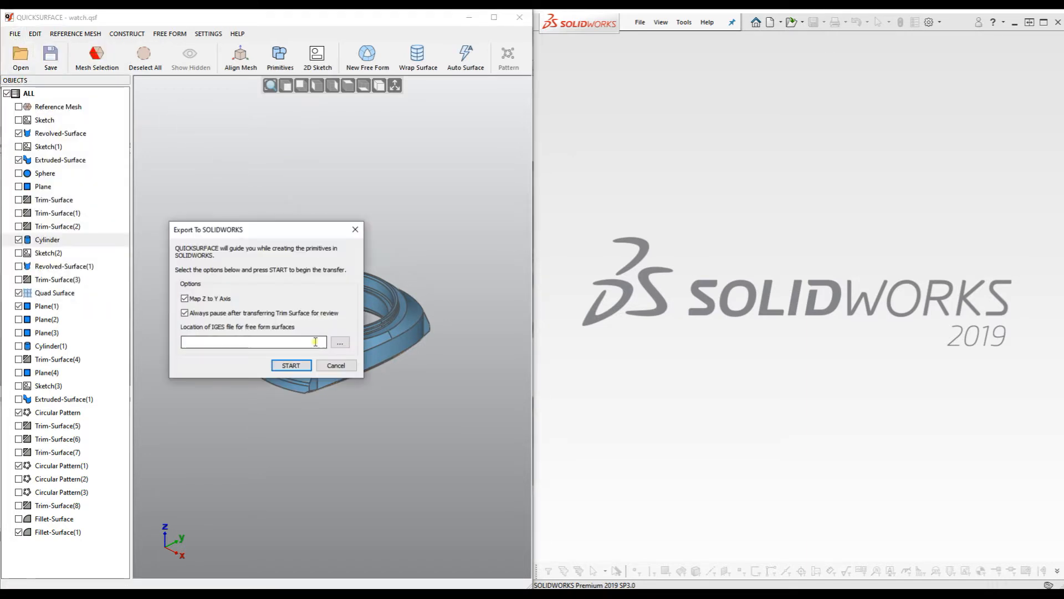
click(341, 342)
click(248, 237)
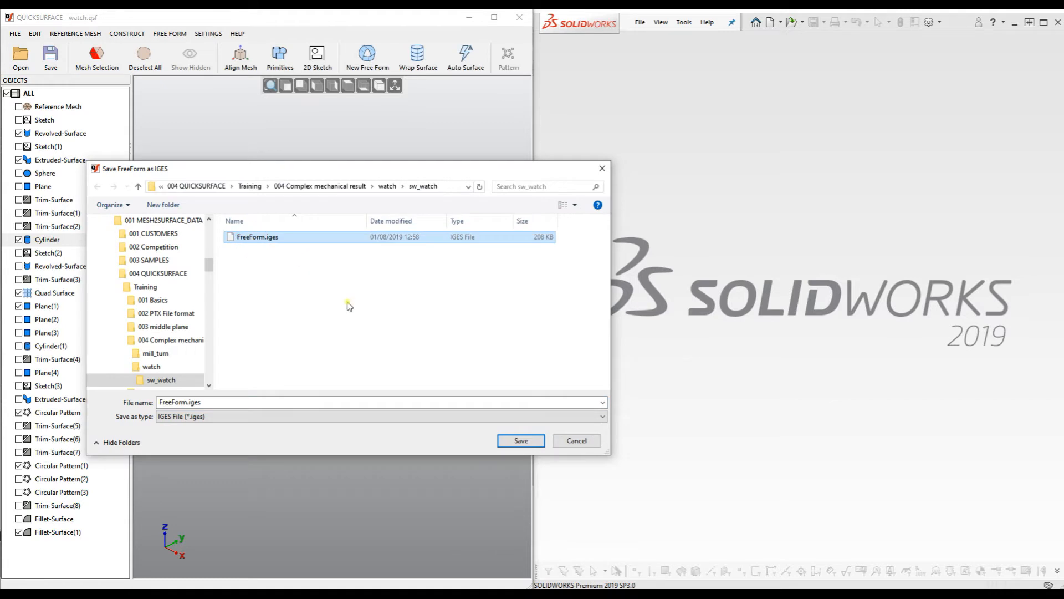
click(500, 440)
click(560, 305)
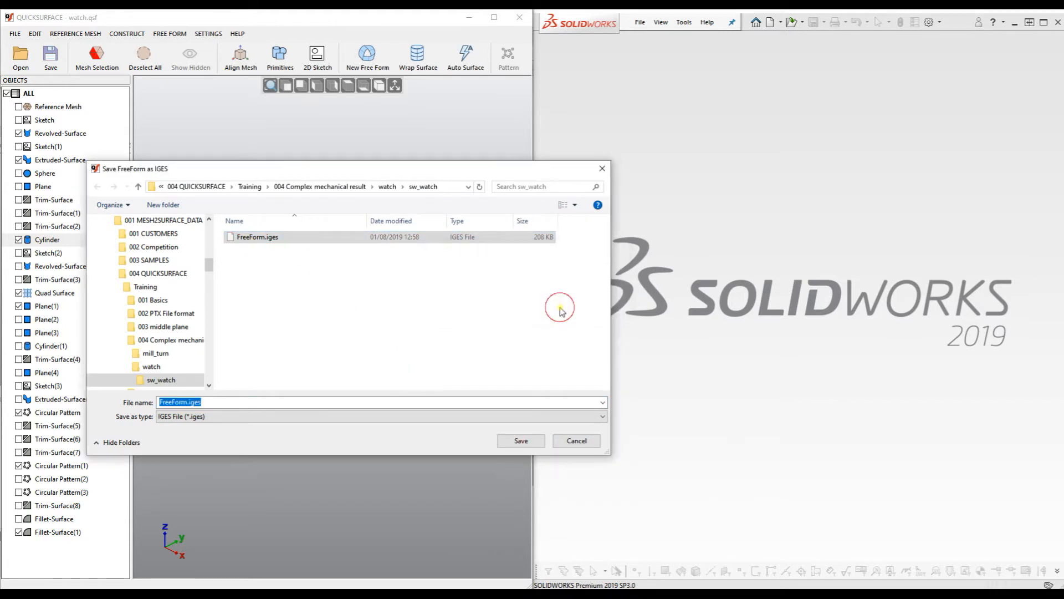
Start the QuickSurface transfer to SOLIDWORKS and orbit the trimmed surfaces it produces.
click(291, 365)
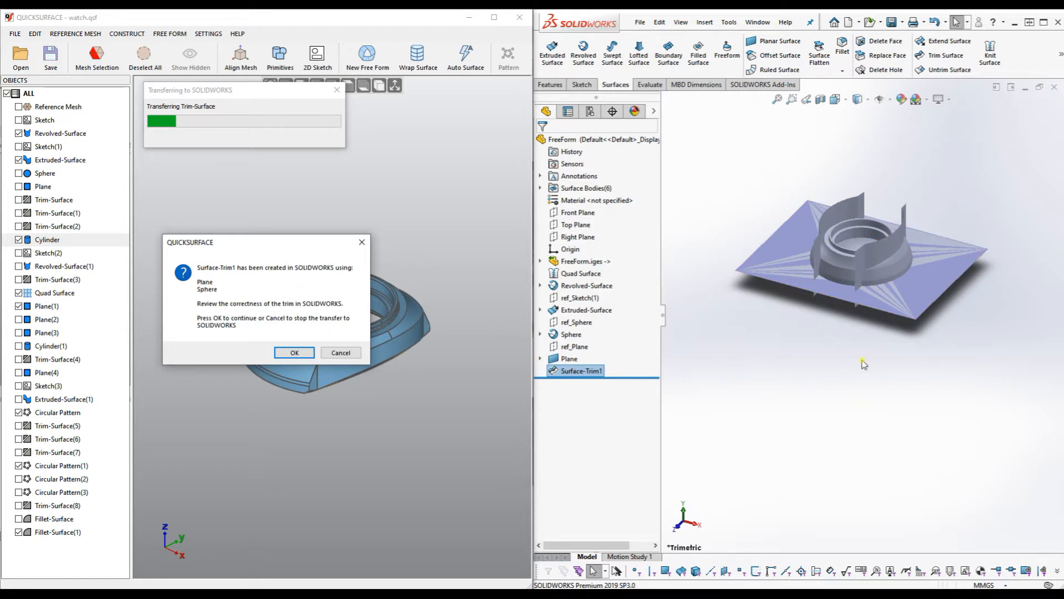
middle_drag(831, 361, 914, 215)
scroll(913, 216, down, 3)
middle_drag(834, 273, 832, 249)
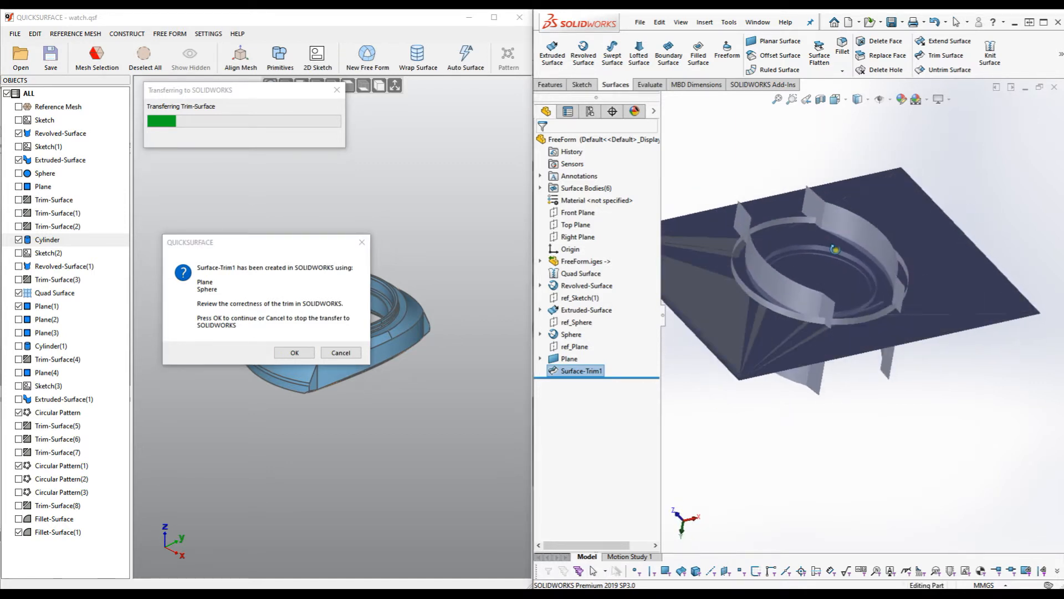
Review Surface-Trim1 (plane trimmed by sphere) in Edit Feature and confirm it.
right_click(595, 376)
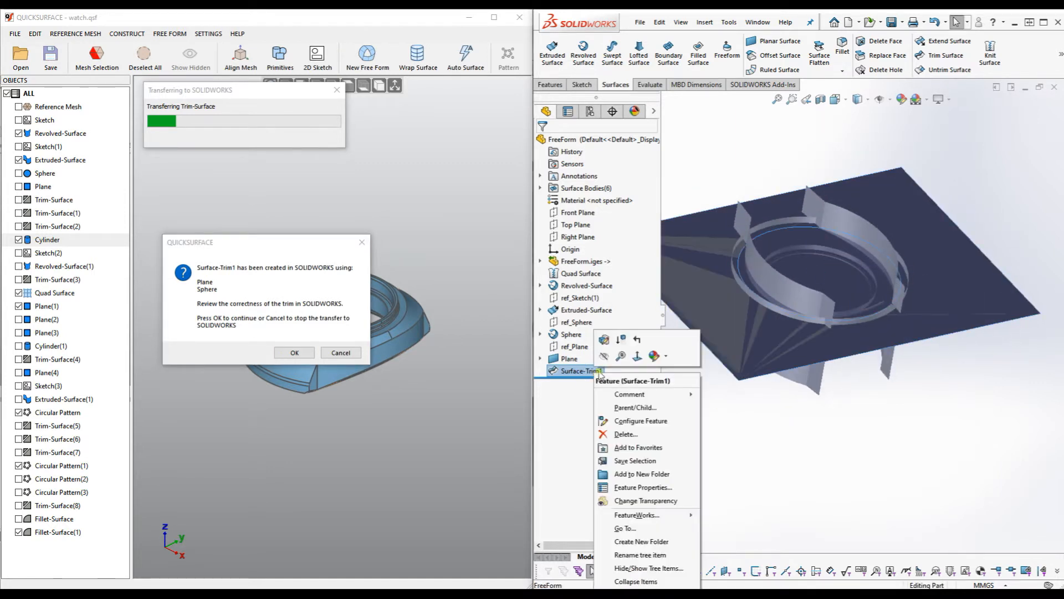
click(611, 342)
scroll(880, 342, up, 2)
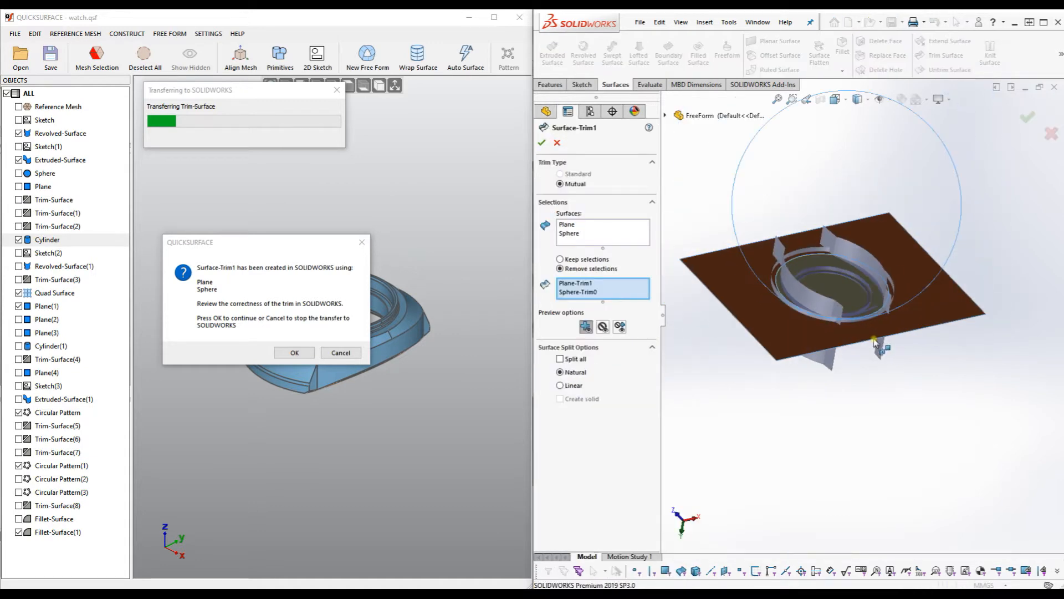
middle_drag(809, 284, 874, 400)
scroll(874, 405, up, 2)
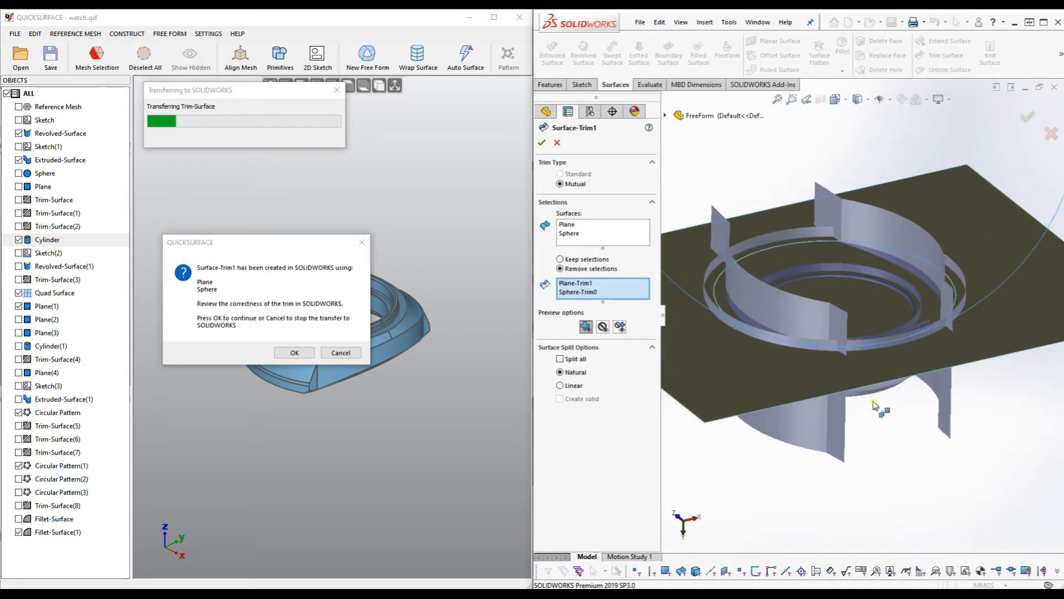
key(Return)
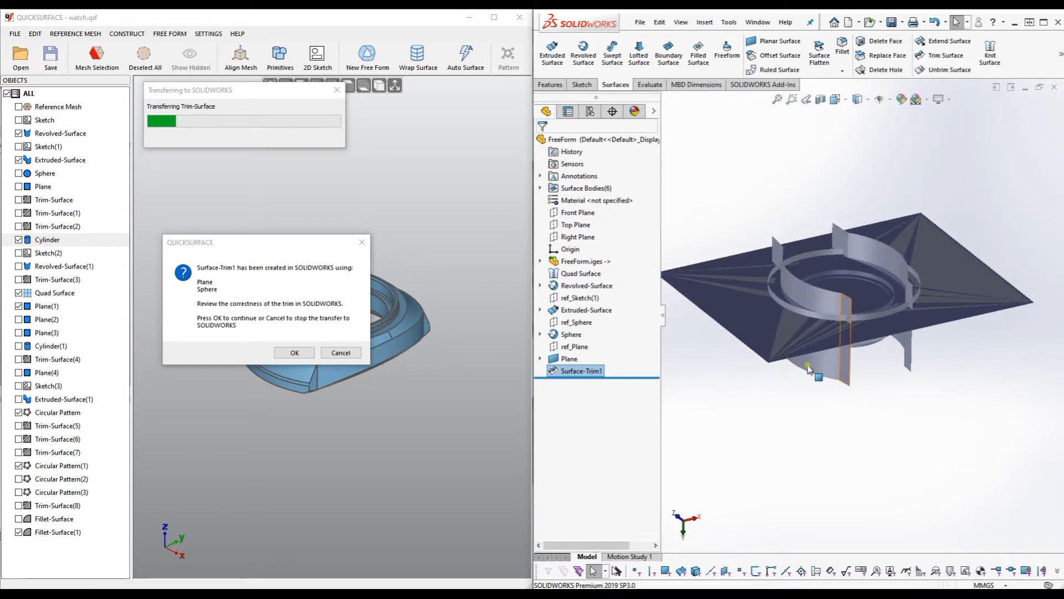
Continue the transfer and inspect the newly added Surface-Trim2.
click(296, 353)
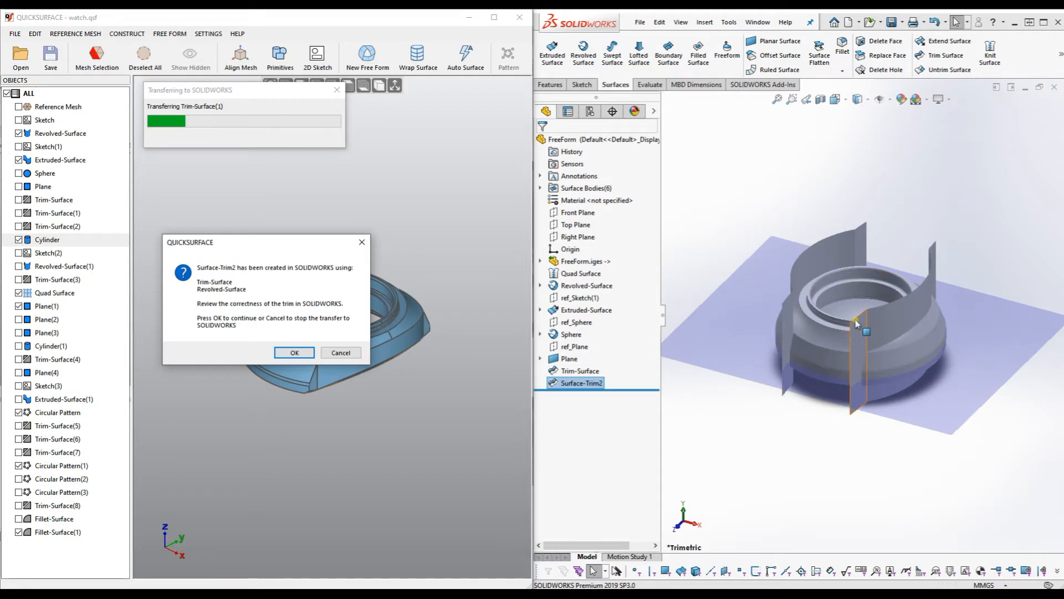
middle_drag(815, 427, 862, 232)
scroll(867, 297, down, 2)
middle_drag(826, 359, 848, 347)
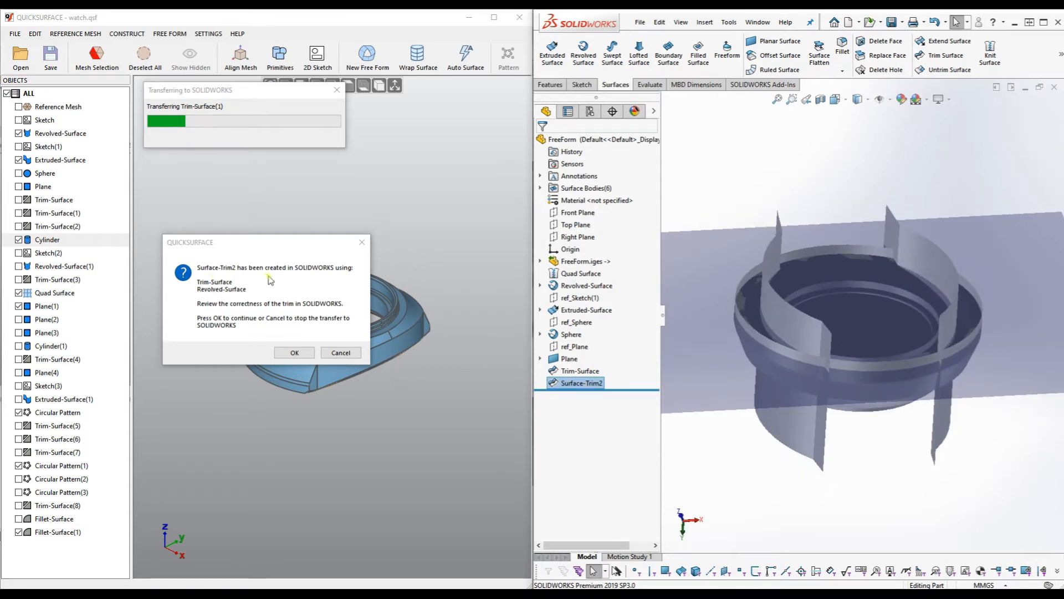
Edit Surface-Trim2 to drop Trim-Surface-Trim0 from its trim pieces and confirm.
right_click(583, 384)
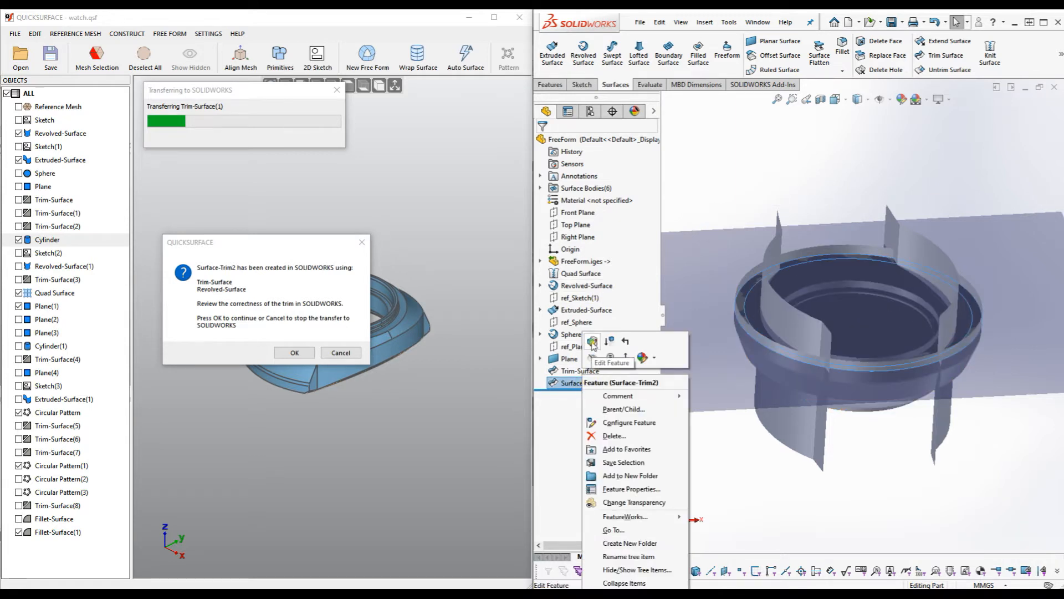
click(592, 341)
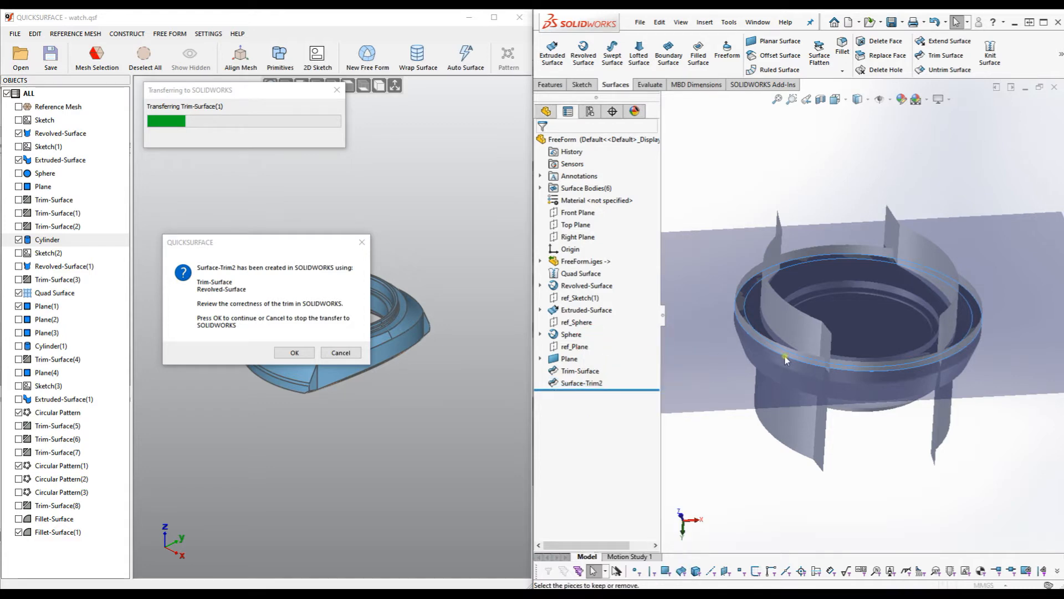
scroll(810, 360, down, 3)
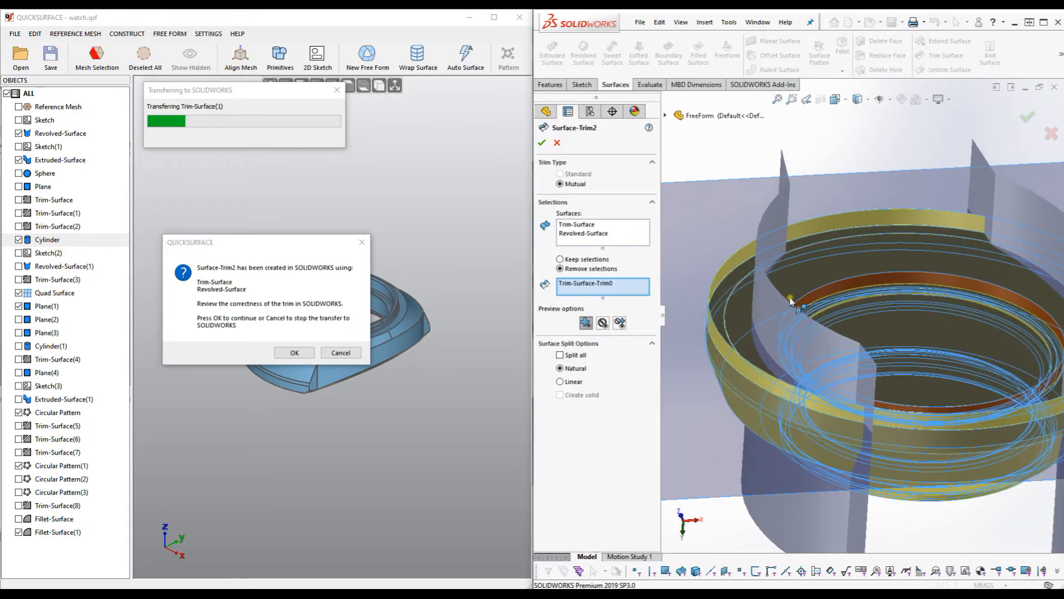
mouse_move(789, 395)
middle_down()
mouse_move(779, 359)
mouse_move(775, 385)
middle_up()
scroll(775, 383, up, 3)
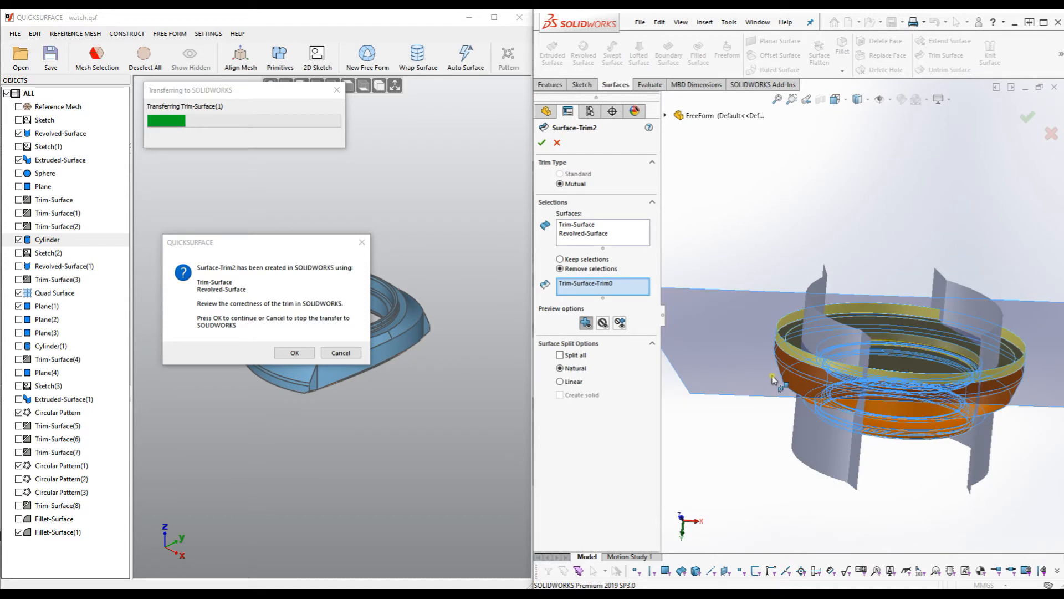
right_click(586, 283)
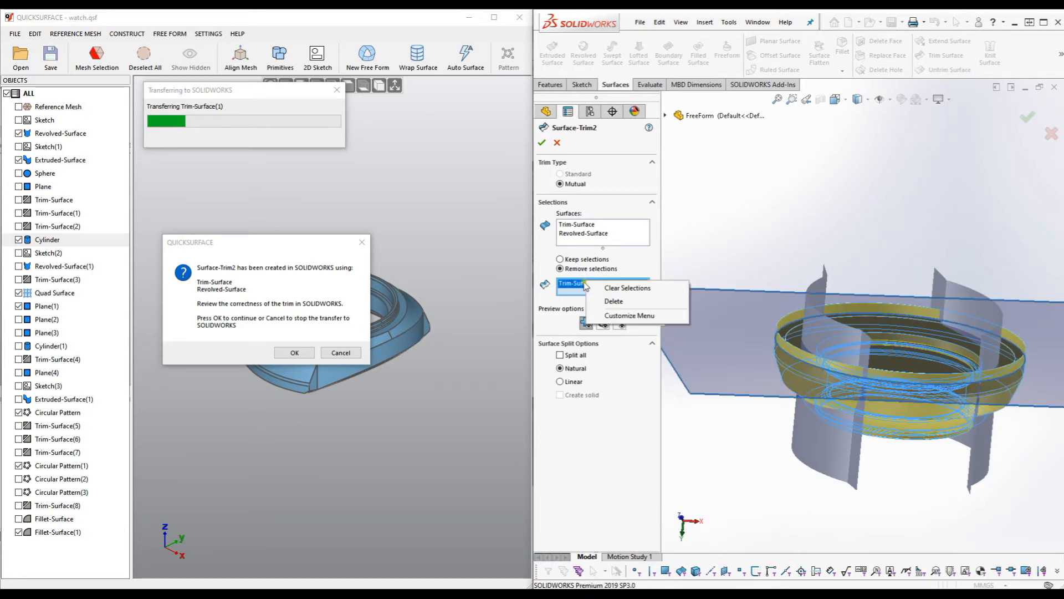
click(628, 302)
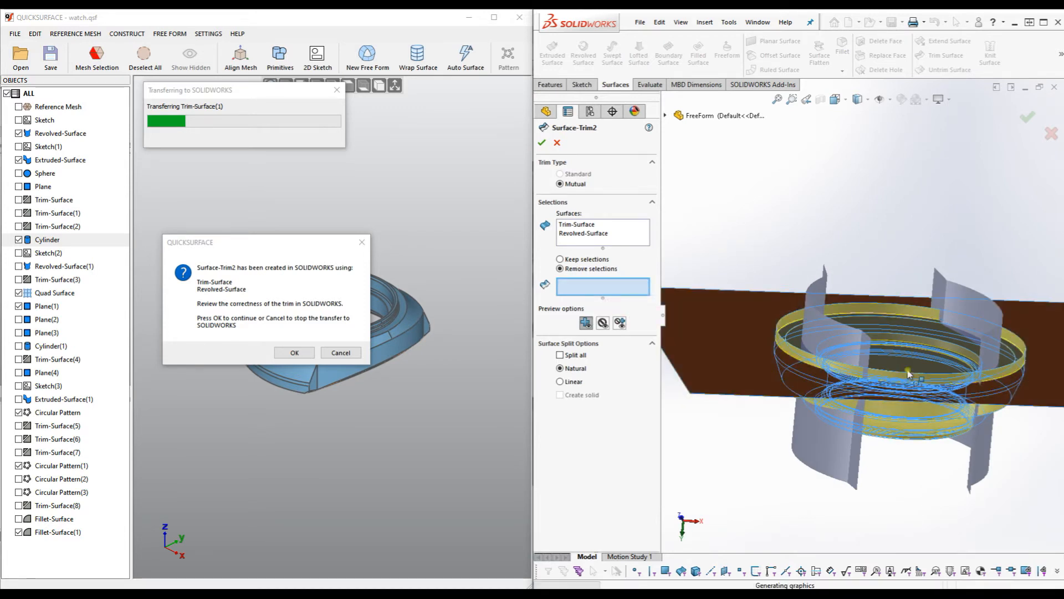
click(542, 143)
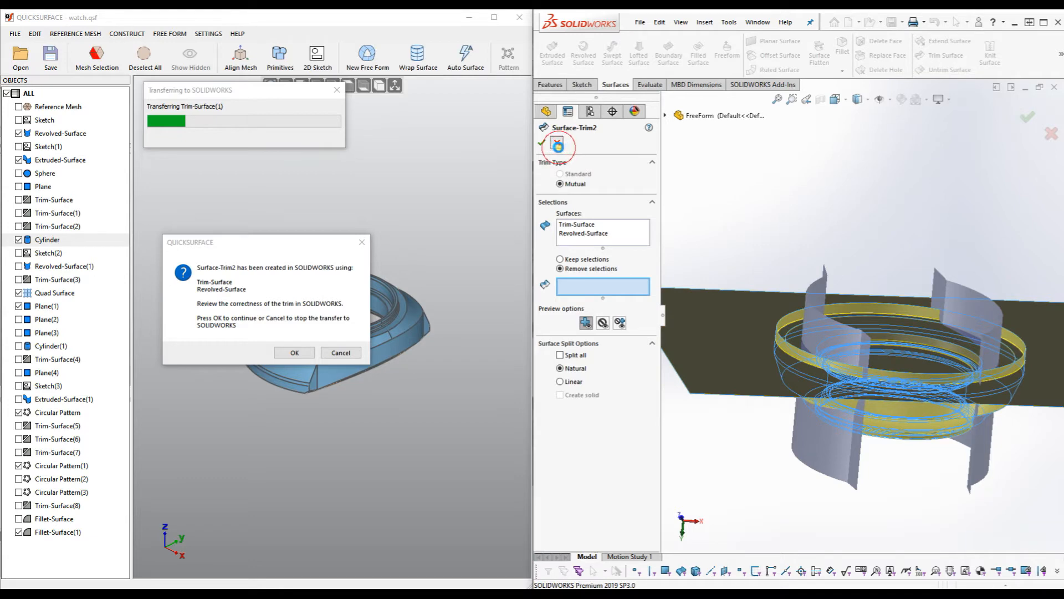
Hide the Extruded-Surface walls so only the case shell shows.
click(556, 308)
click(564, 291)
click(716, 326)
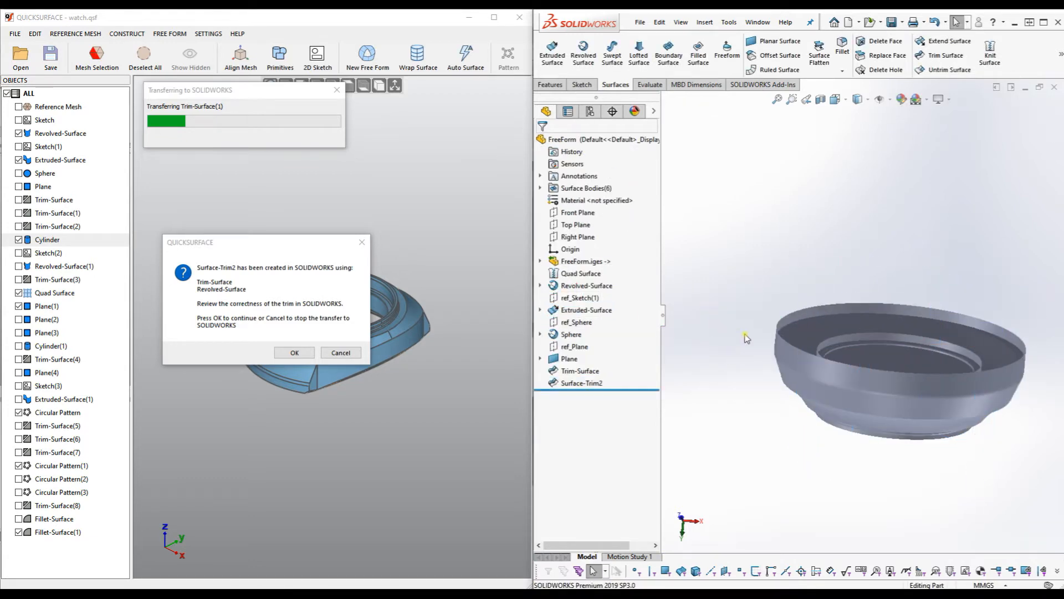
Reopen Surface-Trim2 and remove Trim-Surface-Trim0 from its piece list.
scroll(930, 364, up, 1)
scroll(912, 358, down, 3)
scroll(881, 359, up, 3)
scroll(754, 317, down, 3)
right_click(579, 382)
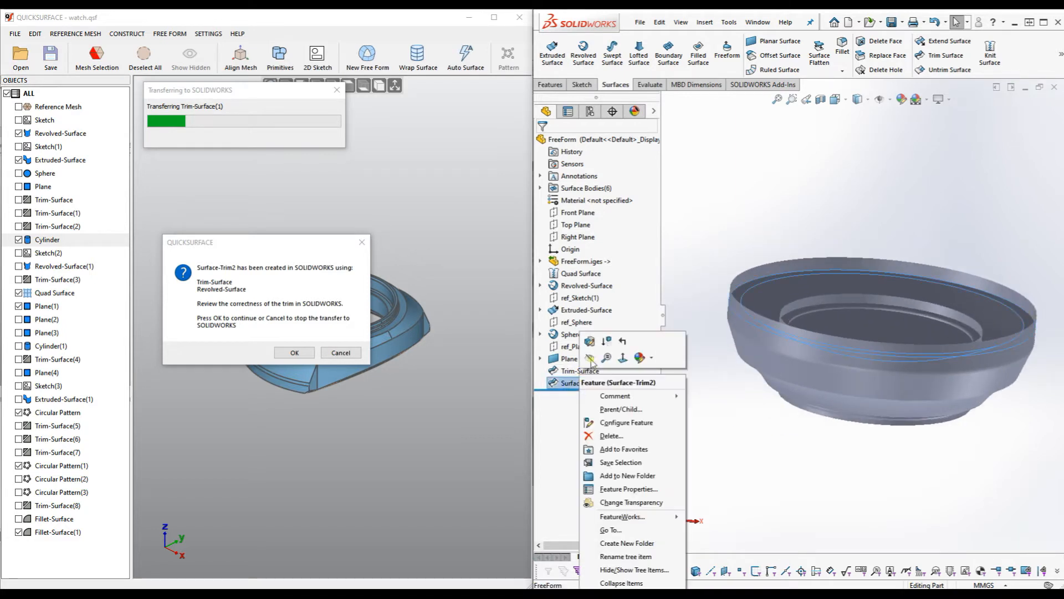
click(589, 343)
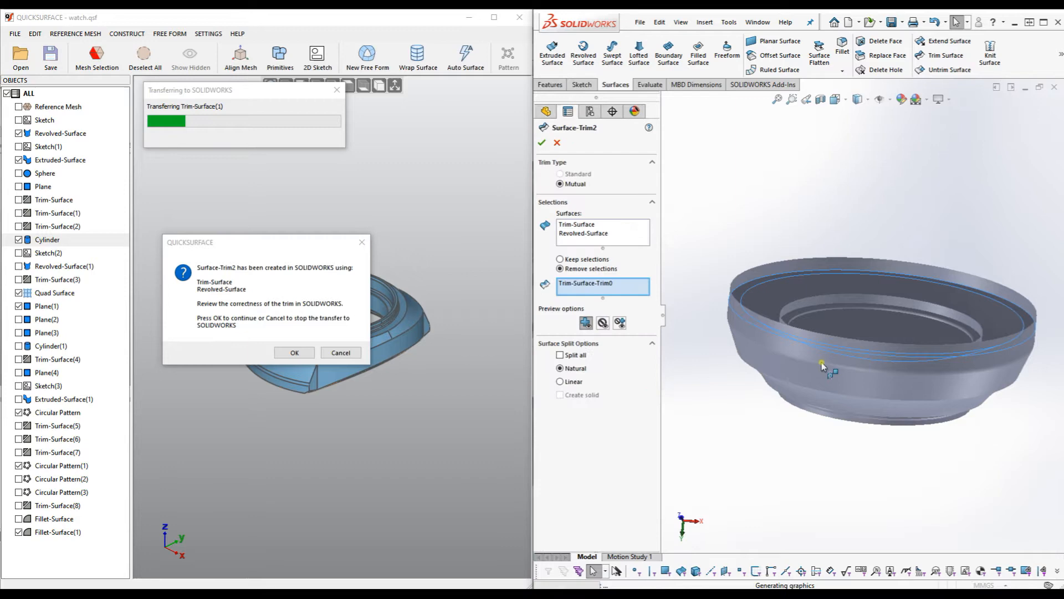
middle_drag(826, 437, 793, 420)
right_click(597, 287)
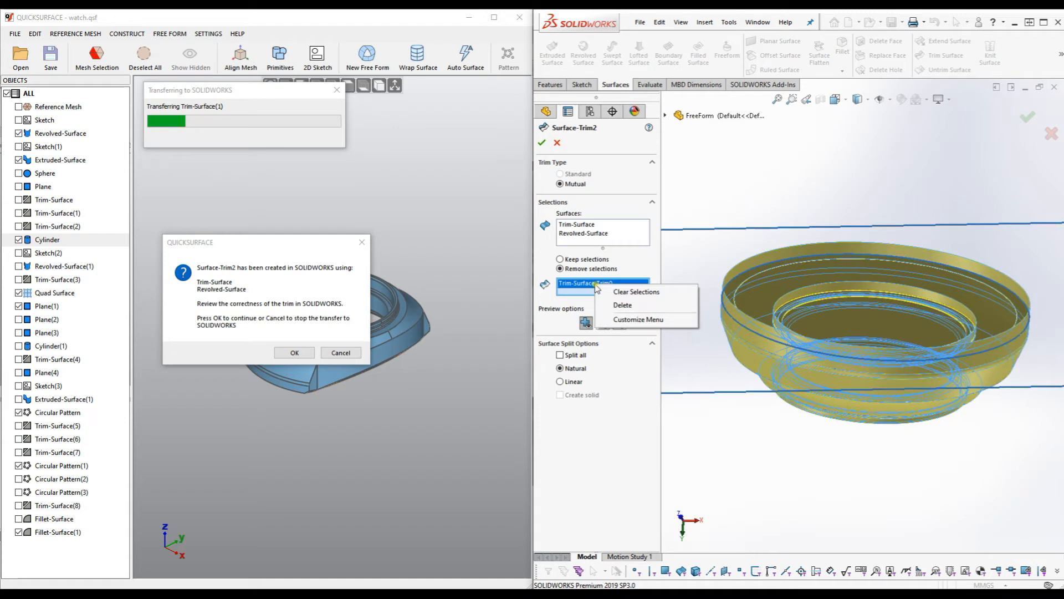
click(617, 302)
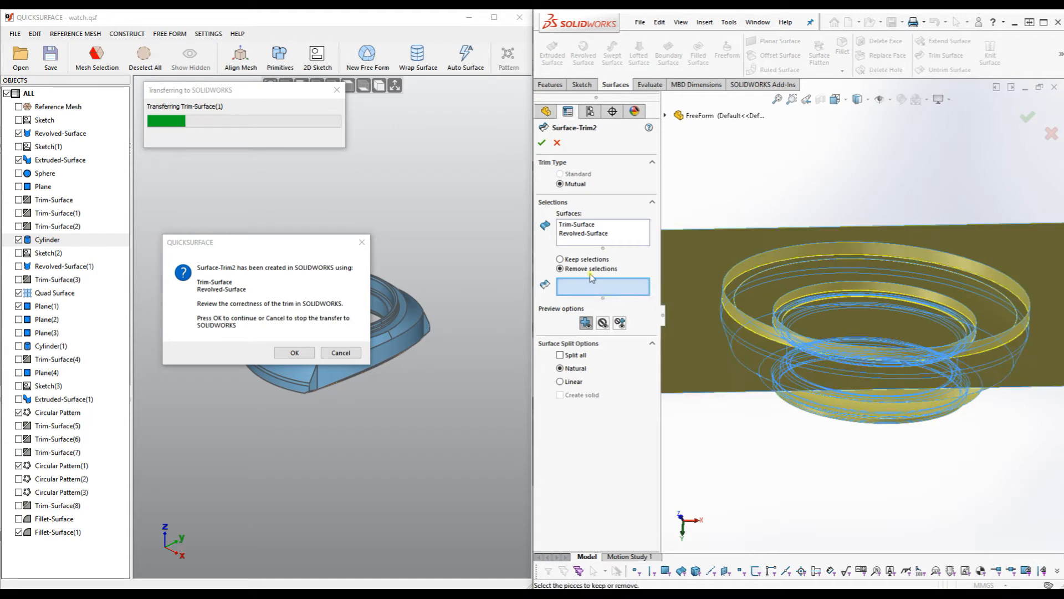
Switch to Keep selections and pick Revolved-Surface-Trim1, Trim-Surface-Trim1, Revolved-Surface-Trim2 and Revolved-Surface-Trim3.
click(560, 259)
middle_drag(890, 468, 856, 398)
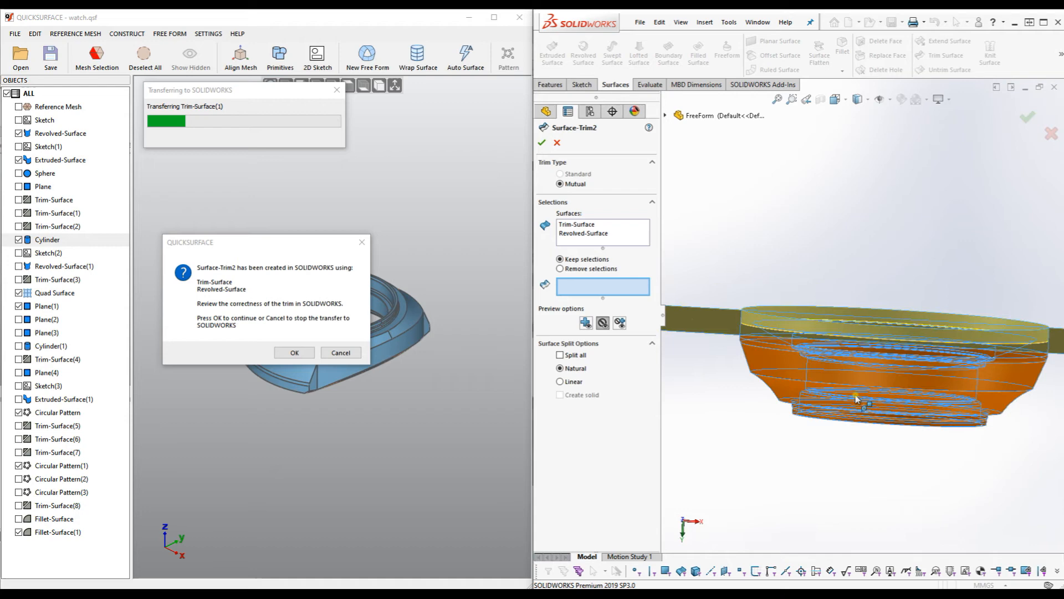
click(857, 398)
middle_drag(893, 260, 895, 305)
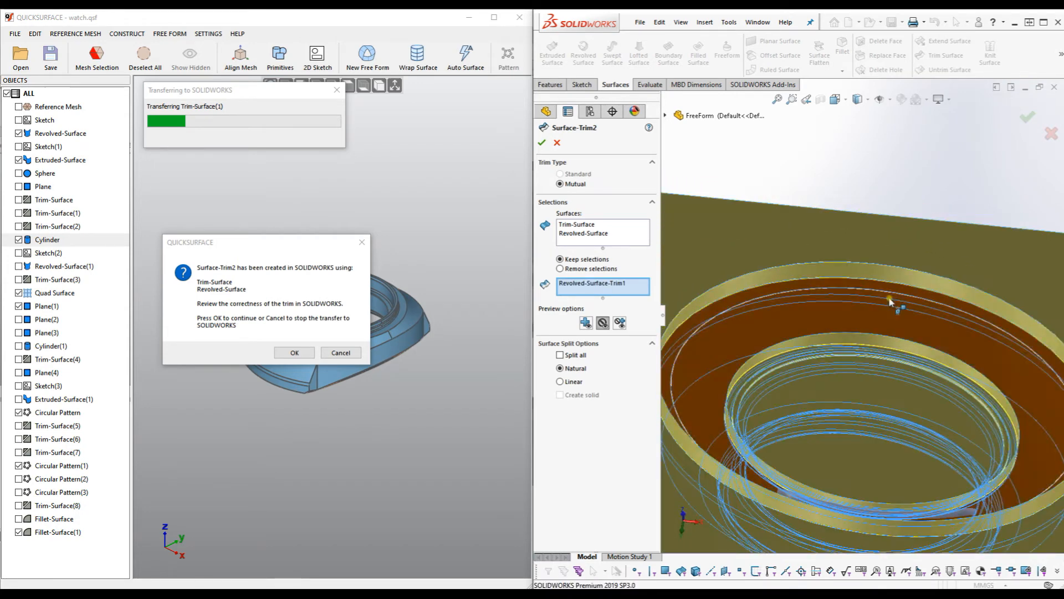
click(812, 319)
middle_drag(812, 319, 783, 388)
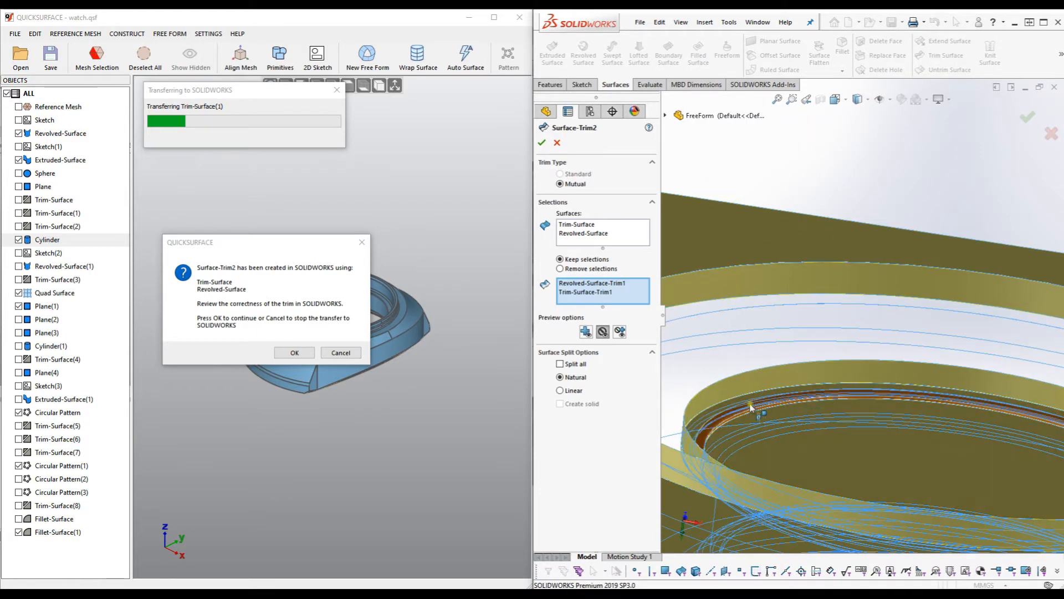
scroll(749, 408, down, 6)
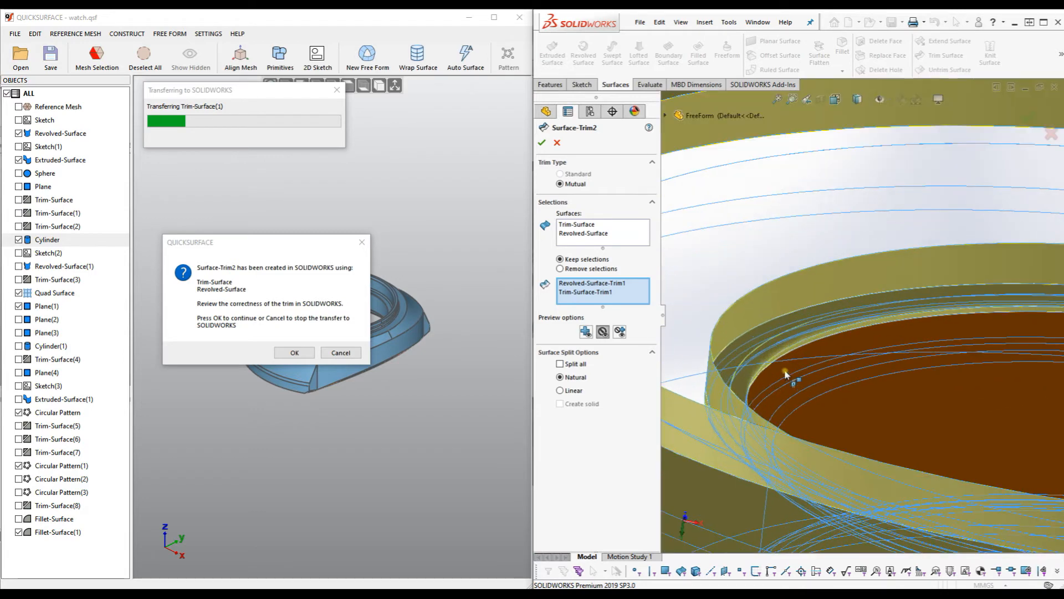
click(756, 357)
middle_drag(755, 357, 781, 420)
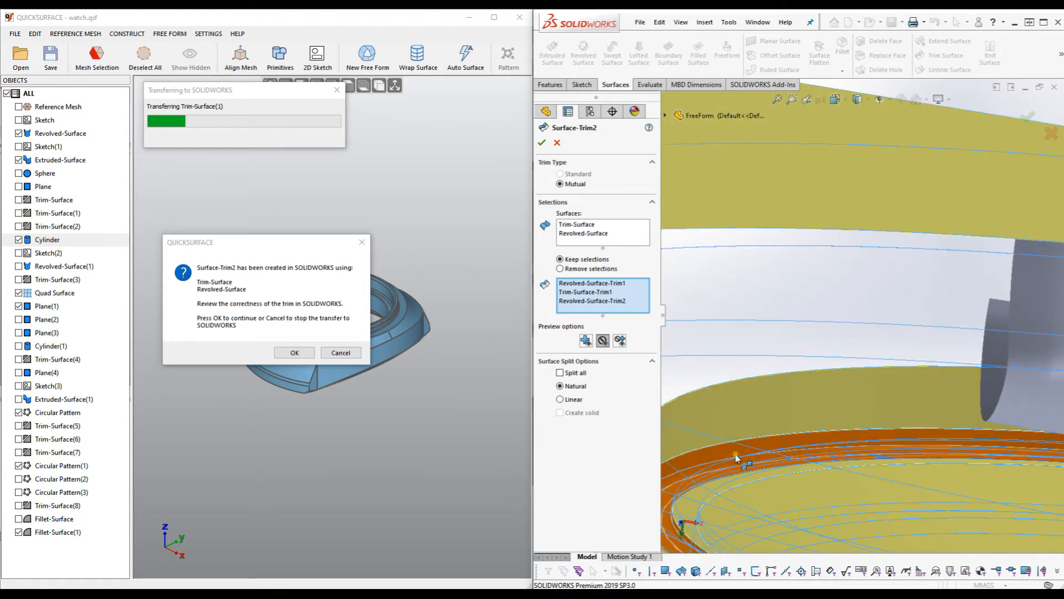
click(737, 458)
middle_drag(754, 441, 787, 427)
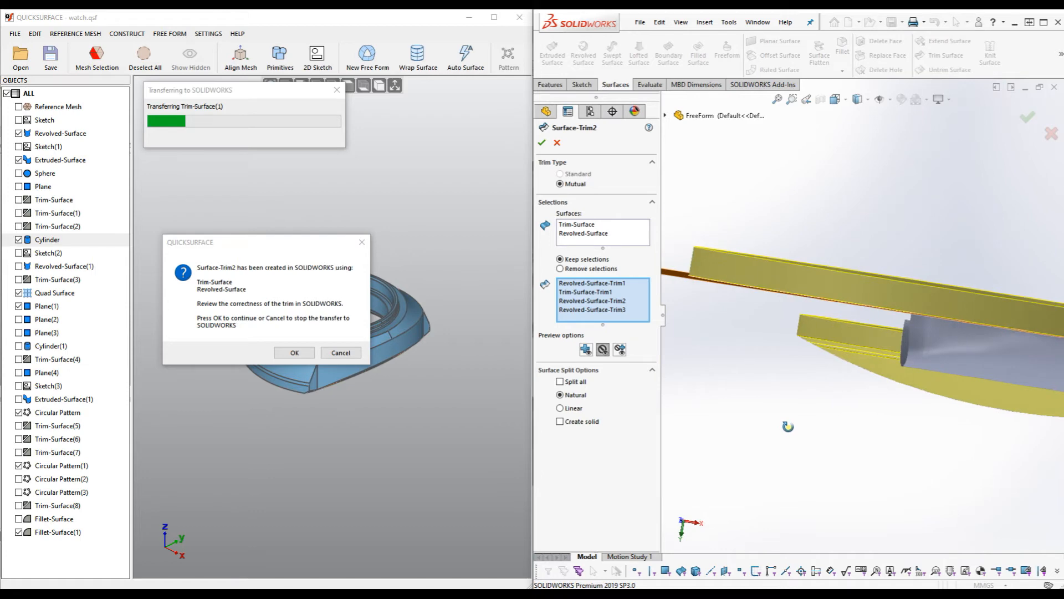
Preview only the kept surfaces, check the ring, and confirm the revised Surface-Trim2.
click(586, 354)
middle_drag(866, 372, 859, 386)
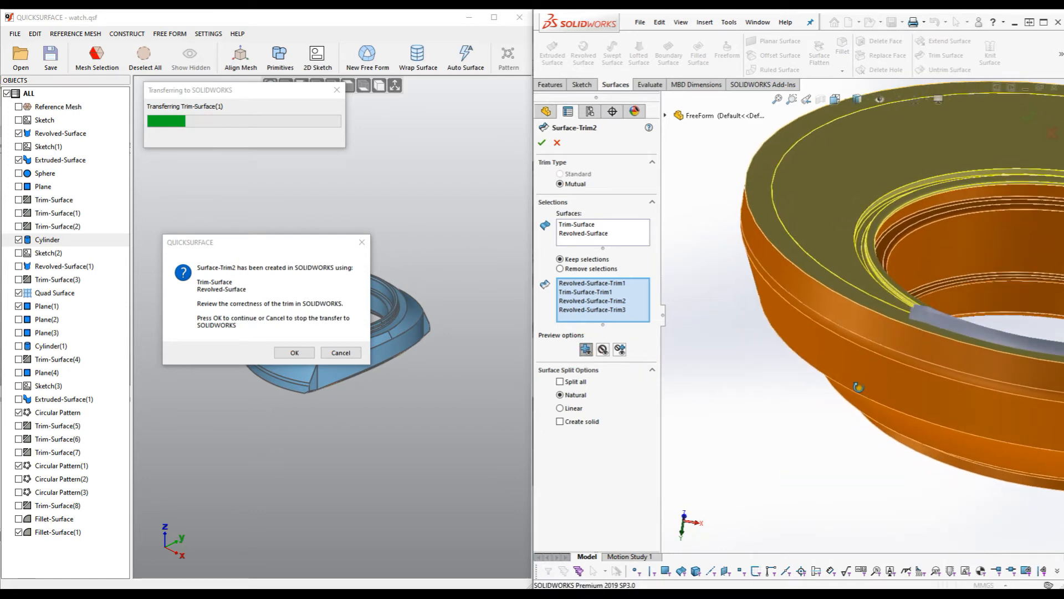
scroll(886, 363, up, 4)
scroll(916, 266, down, 4)
mouse_move(850, 303)
middle_down()
mouse_move(843, 333)
mouse_move(852, 339)
mouse_move(842, 305)
middle_up()
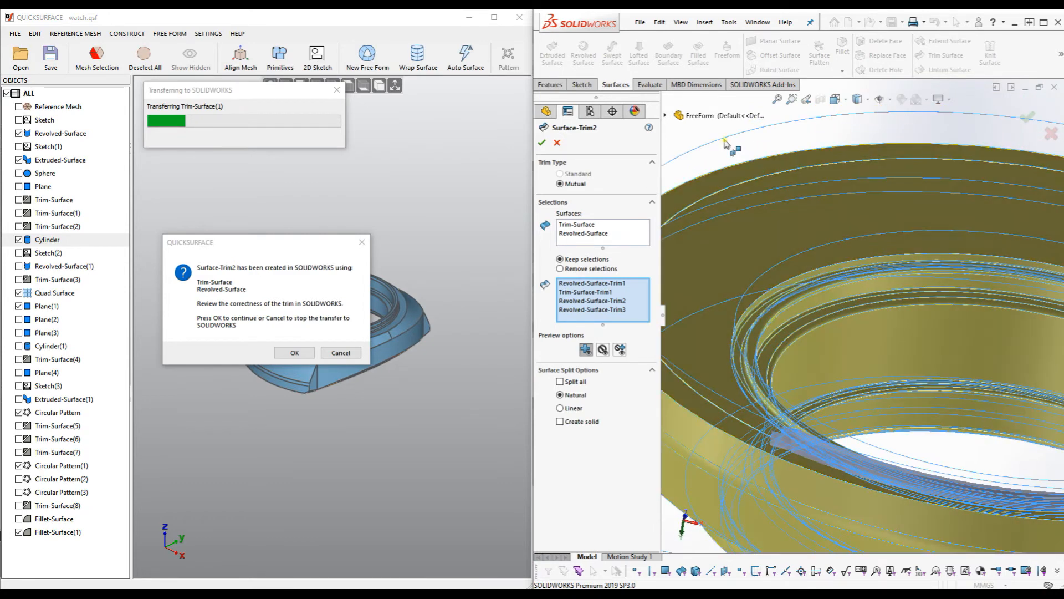
click(542, 143)
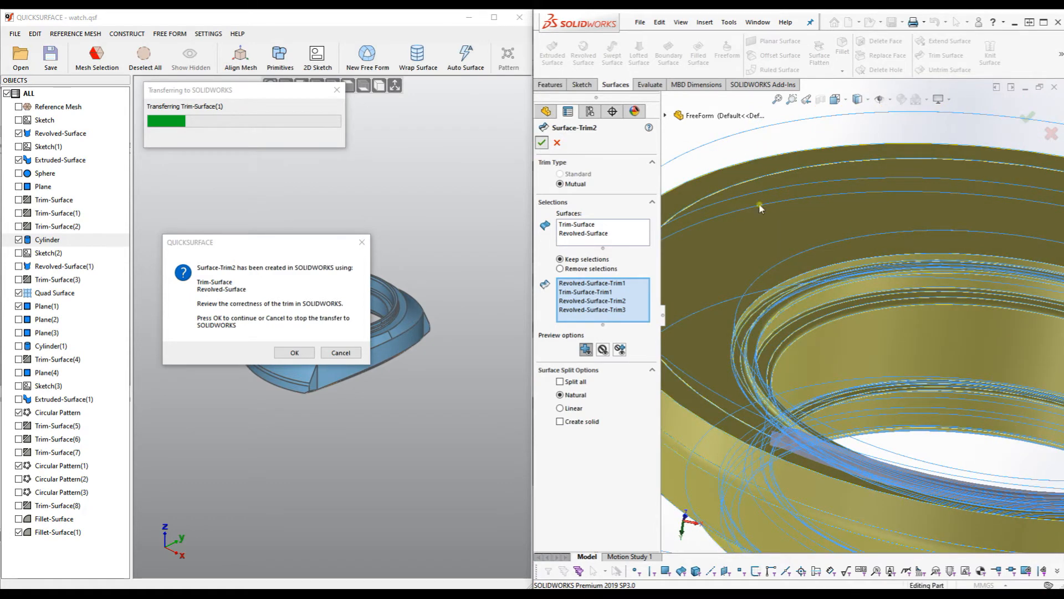
Apply a plain white background scene and inspect the trimmed ring.
middle_drag(927, 322, 932, 197)
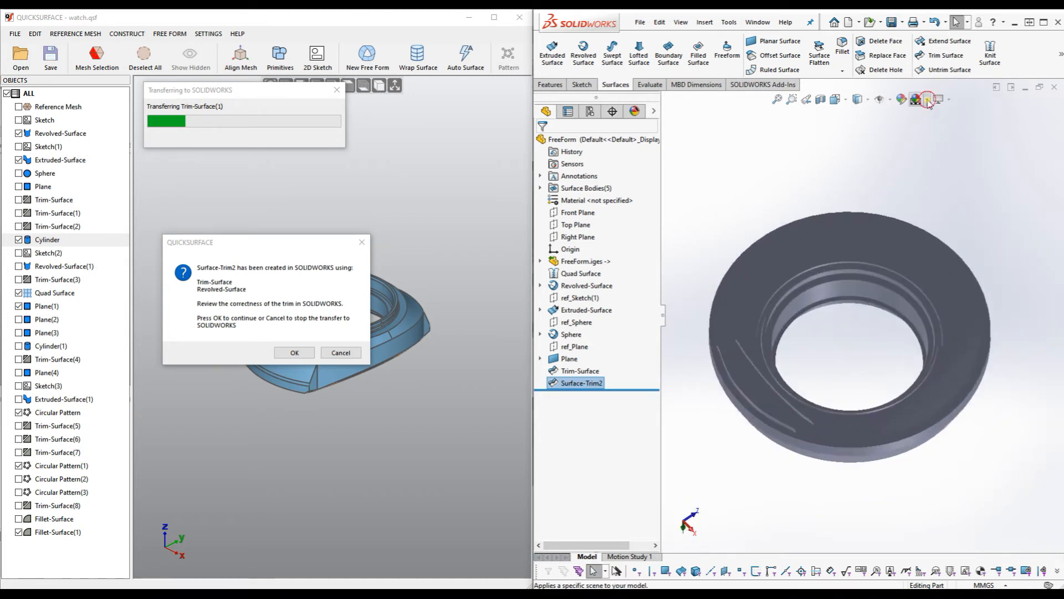
click(924, 100)
click(940, 130)
middle_drag(835, 271, 836, 248)
scroll(773, 312, down, 5)
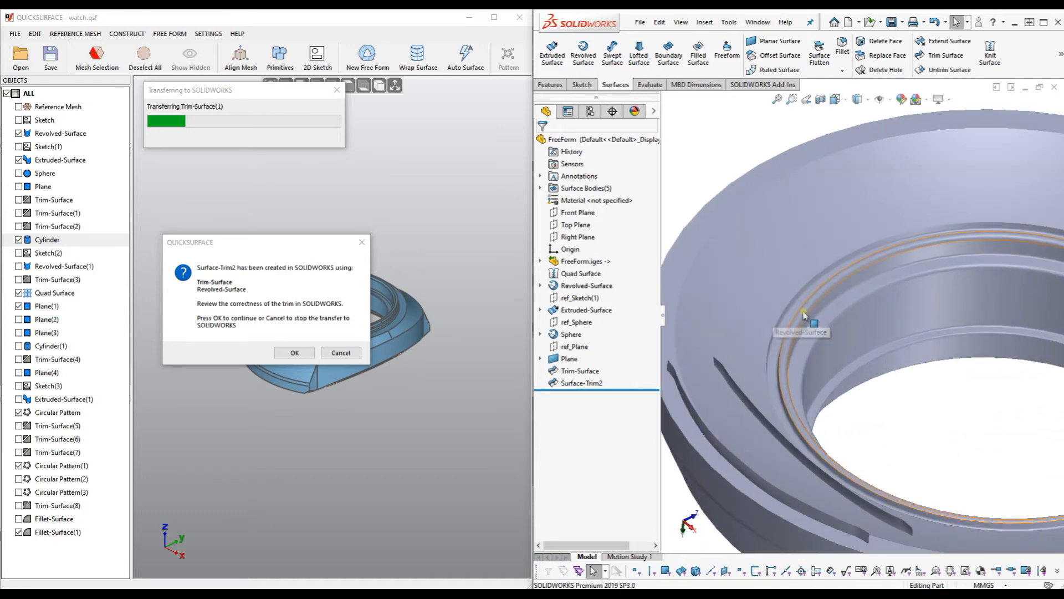
middle_drag(839, 340, 835, 318)
scroll(836, 318, up, 5)
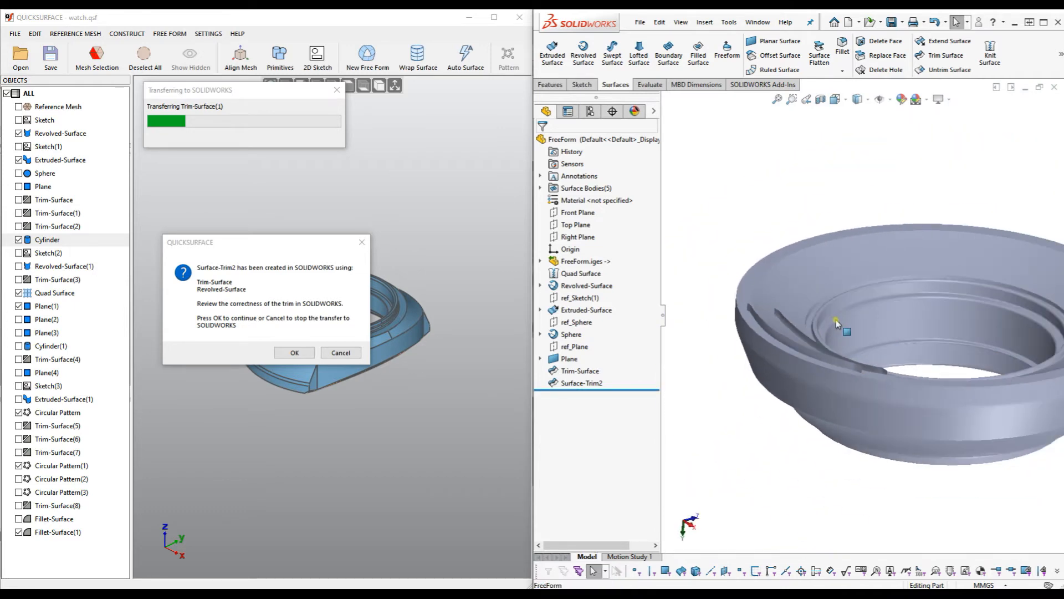
Show the Extruded-Surface walls again and clear the selection.
click(556, 312)
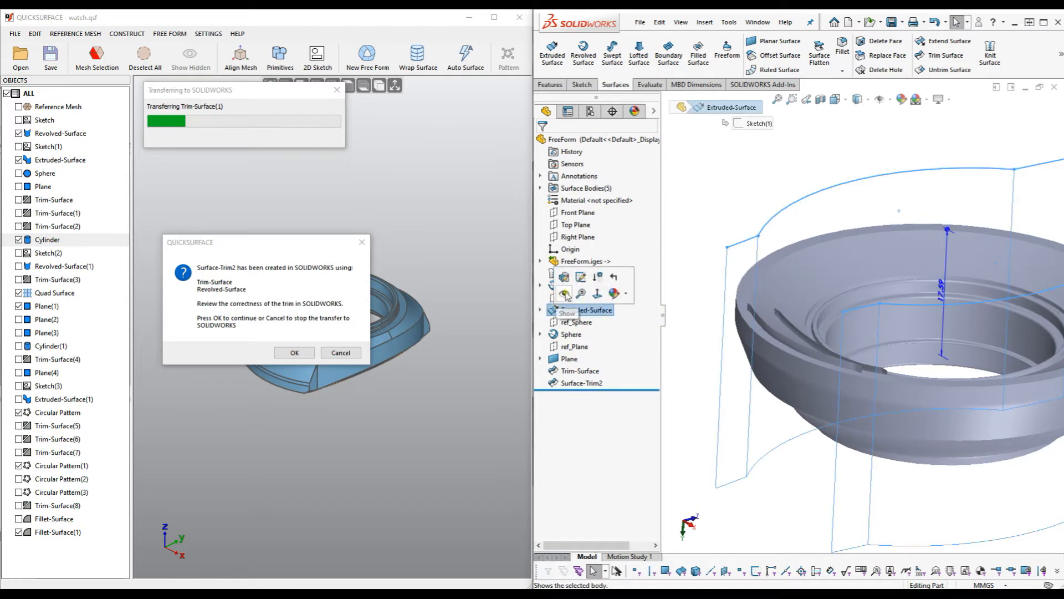
click(566, 294)
middle_drag(713, 361, 726, 378)
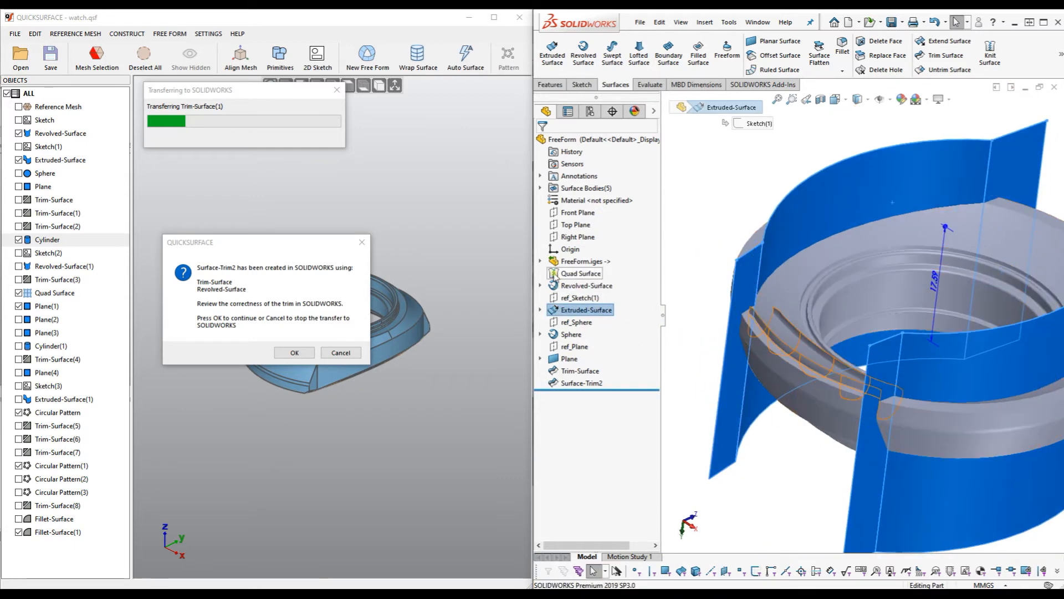
click(580, 274)
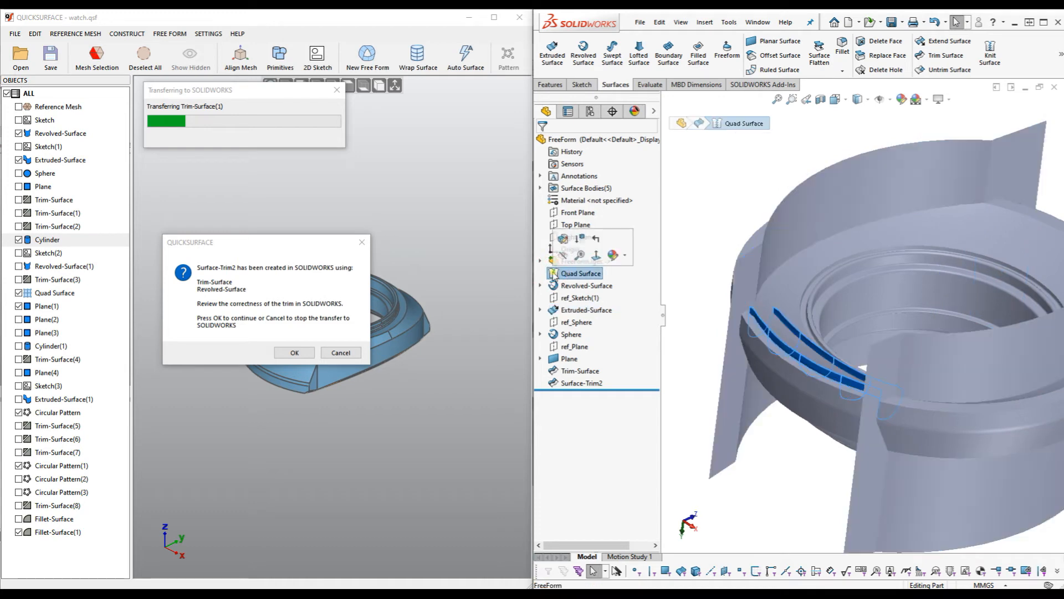
click(695, 333)
Inspect the case from a flatter angle and resume the QuickSurface transfer.
middle_drag(696, 336, 741, 370)
scroll(743, 370, up, 3)
middle_drag(814, 387, 753, 384)
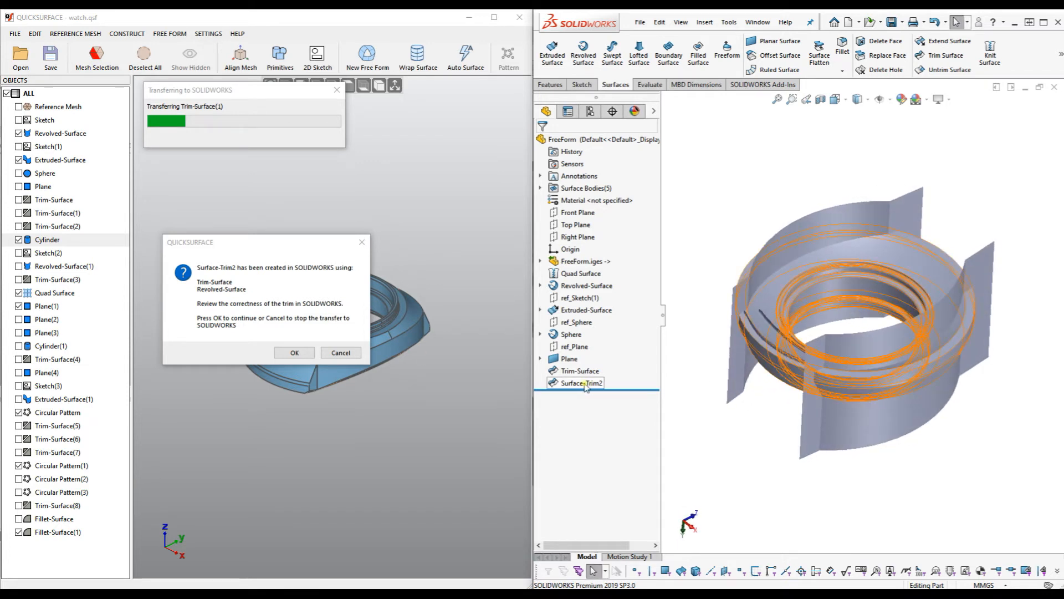
click(295, 353)
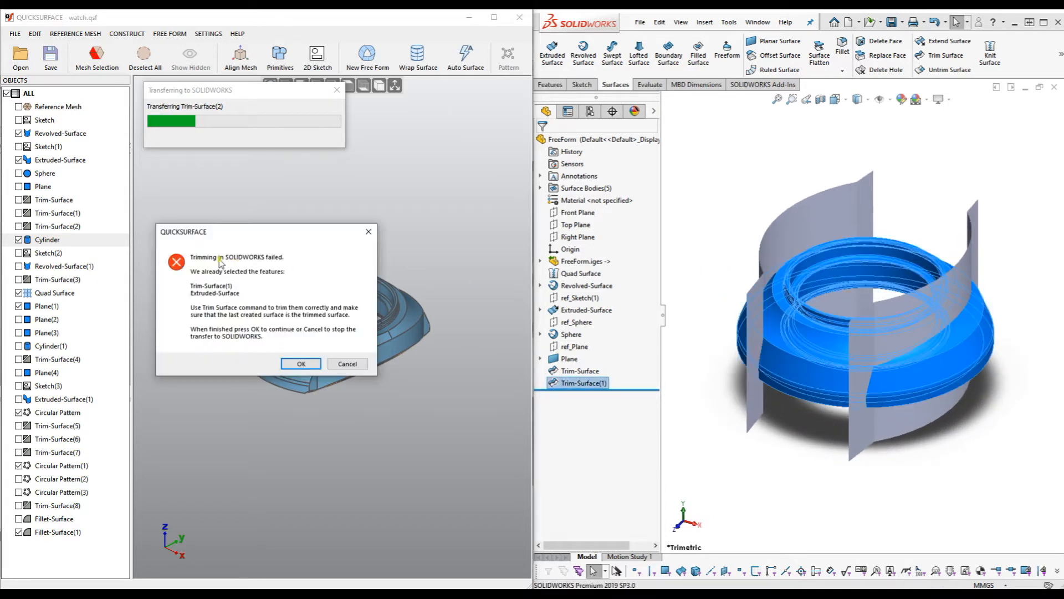
Expand Surface Bodies and select Extruded-Surface[1], Extruded-Surface[2] and Trim-Surface(1) together.
middle_drag(710, 306, 726, 307)
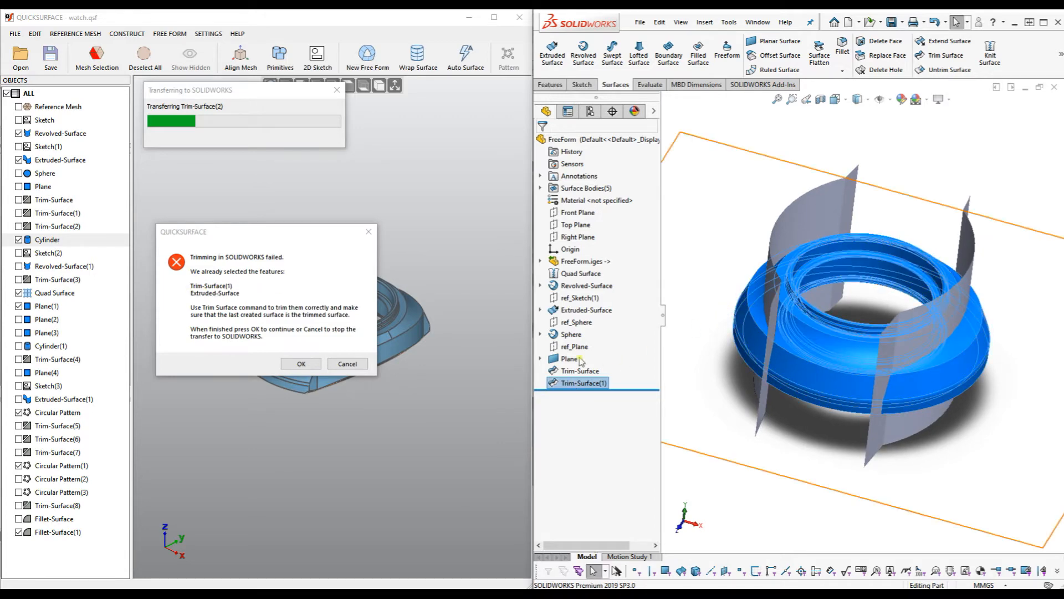
click(578, 310)
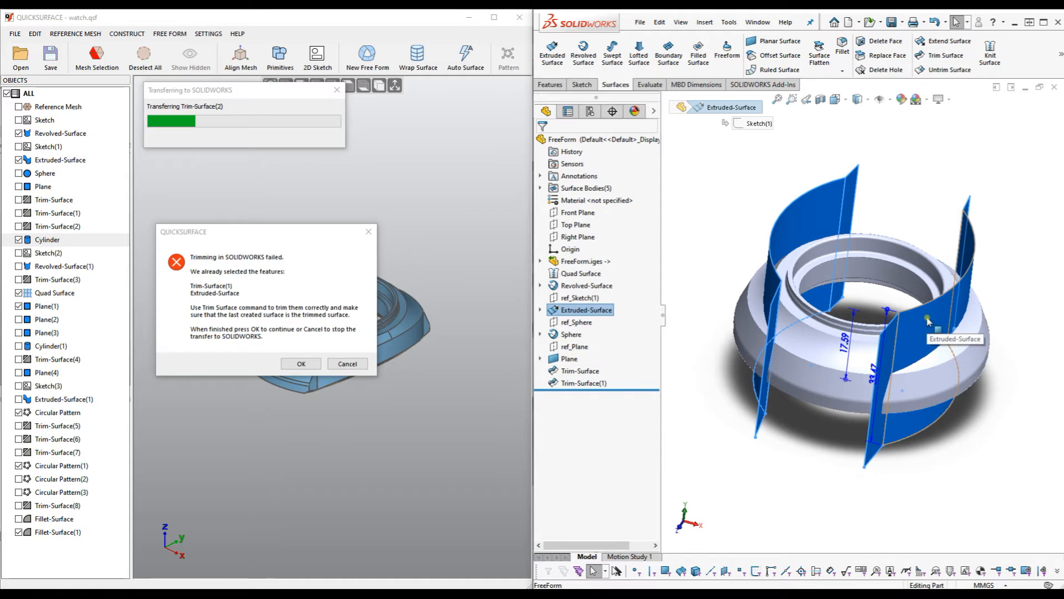
click(540, 189)
click(630, 227)
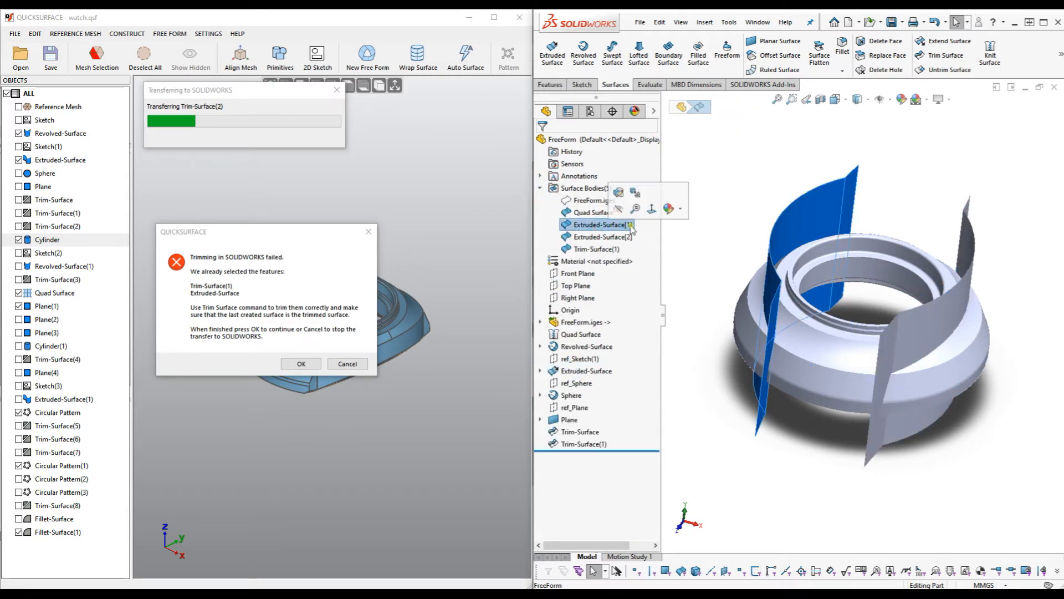
ctrl+click(603, 237)
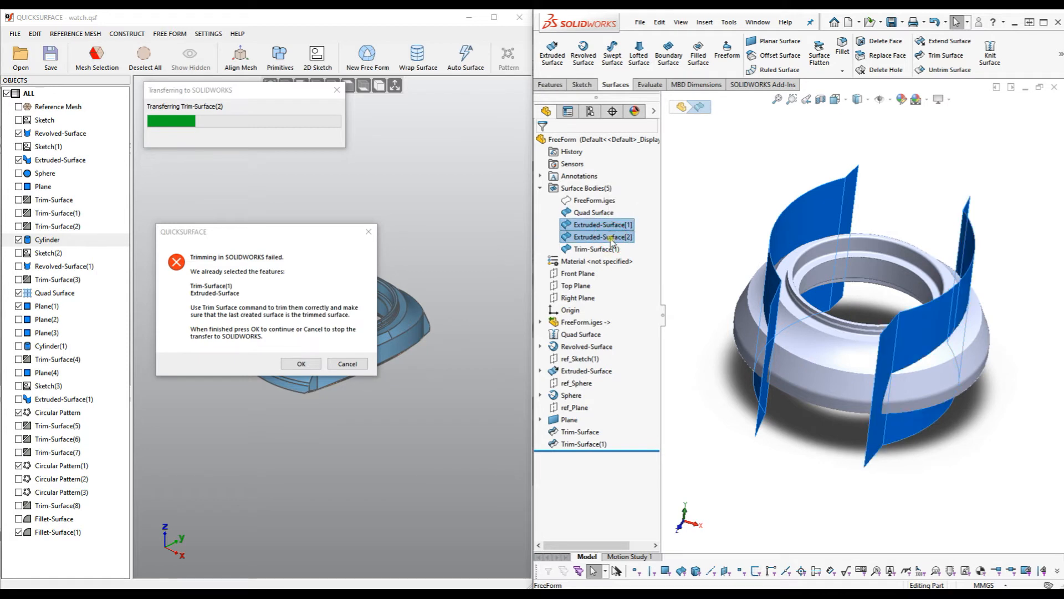
ctrl+click(596, 250)
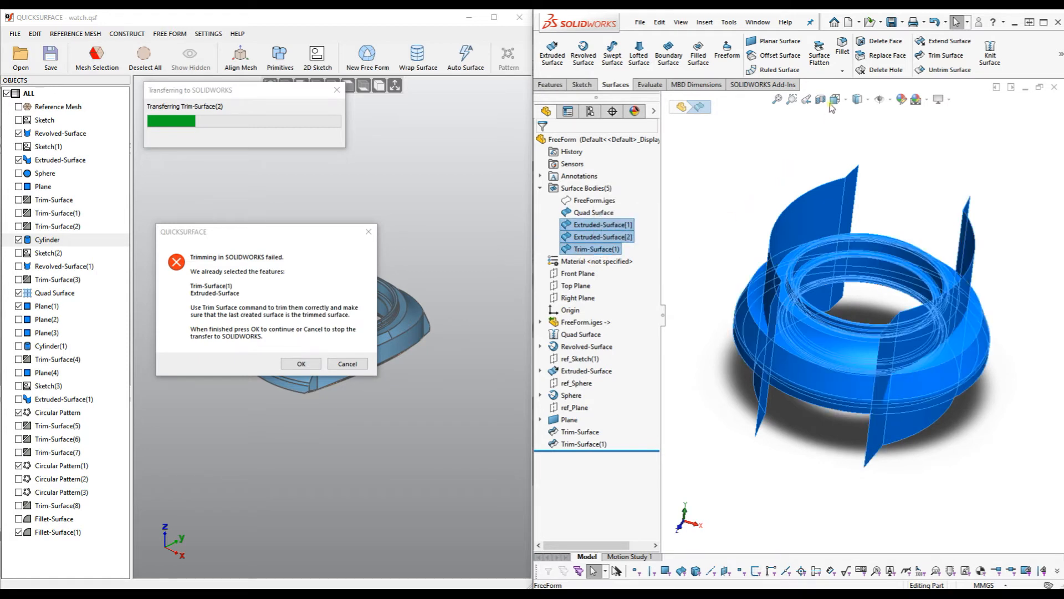
Mutually trim the bodies, removing the left band, two fins and lower-right band, creating Surface-Trim3.
click(946, 55)
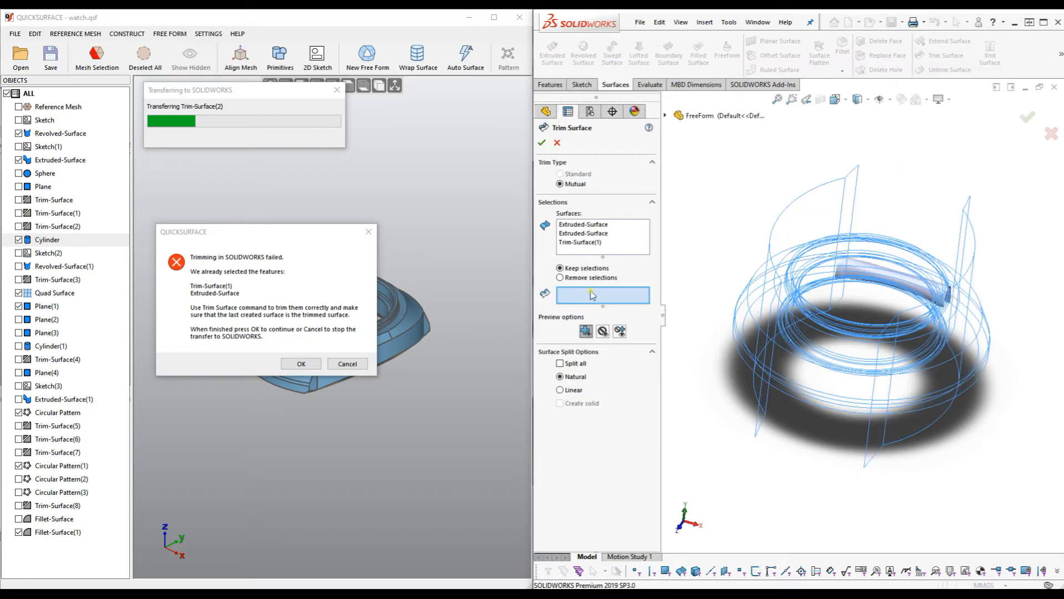
click(561, 278)
middle_drag(702, 288, 726, 304)
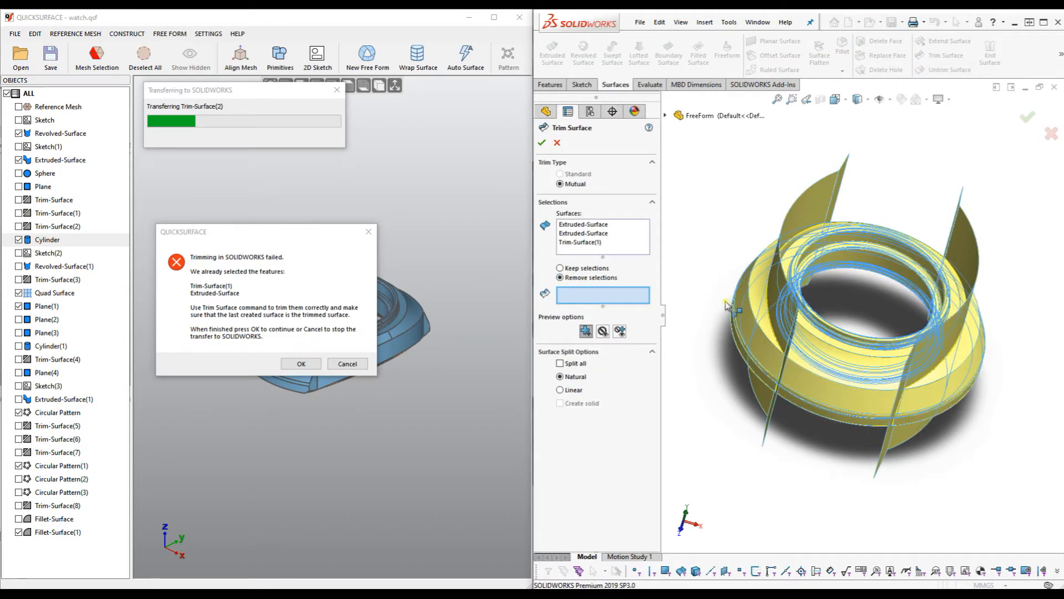
click(754, 302)
click(790, 240)
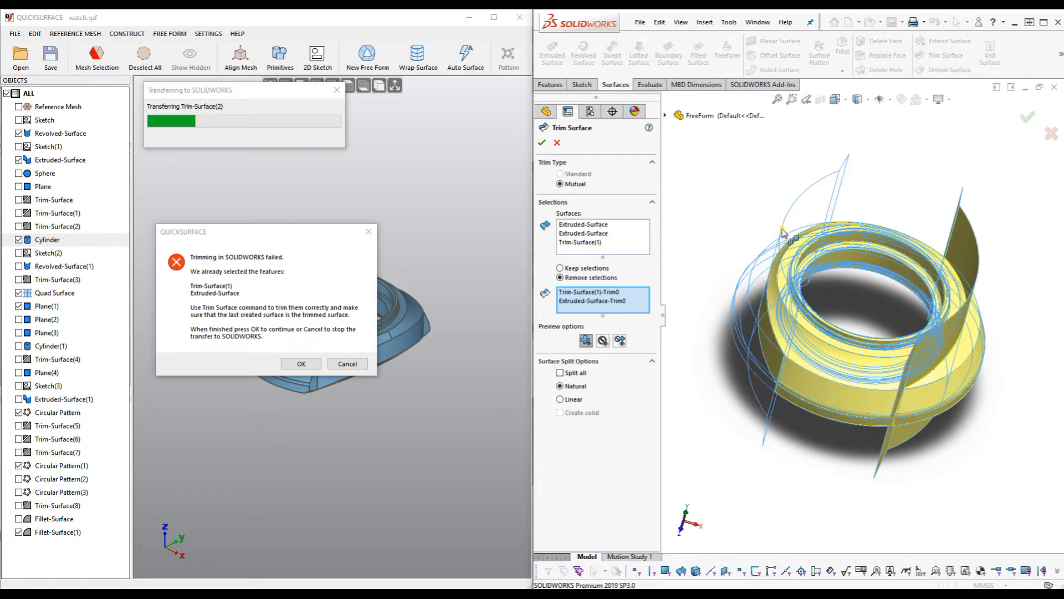
click(982, 257)
click(984, 372)
middle_drag(985, 375, 874, 332)
click(543, 143)
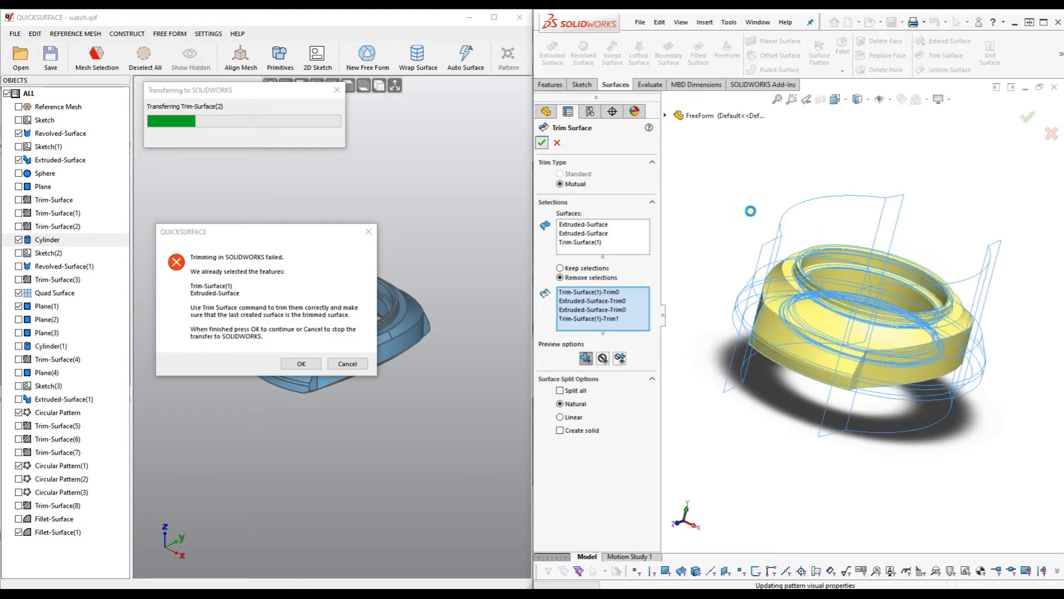
middle_drag(746, 214, 728, 217)
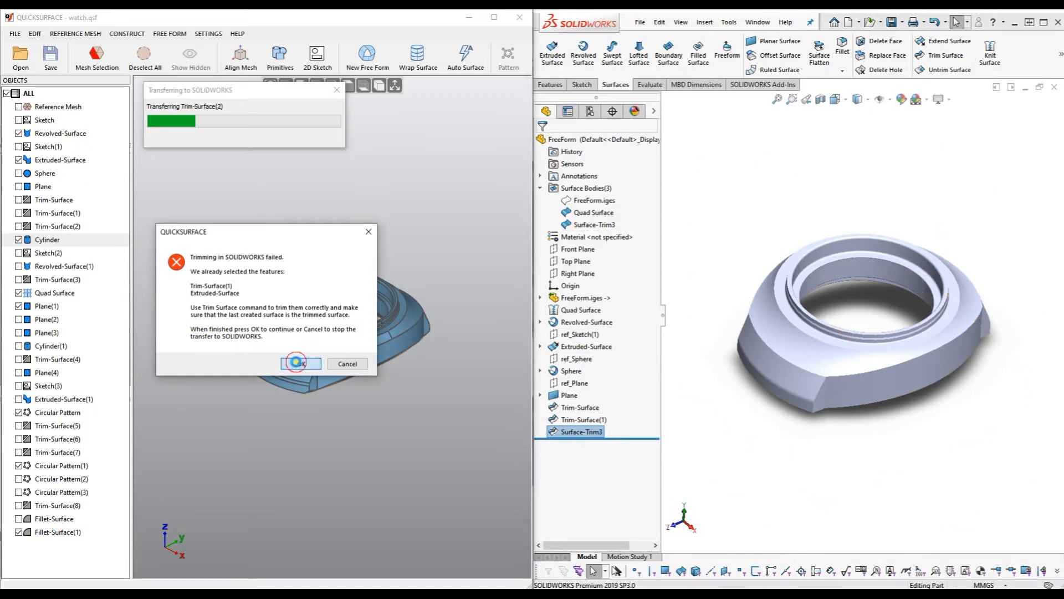
Resume the transfer, inspect the side button cylinder, and accept the Surface-Trim4 trim.
click(300, 364)
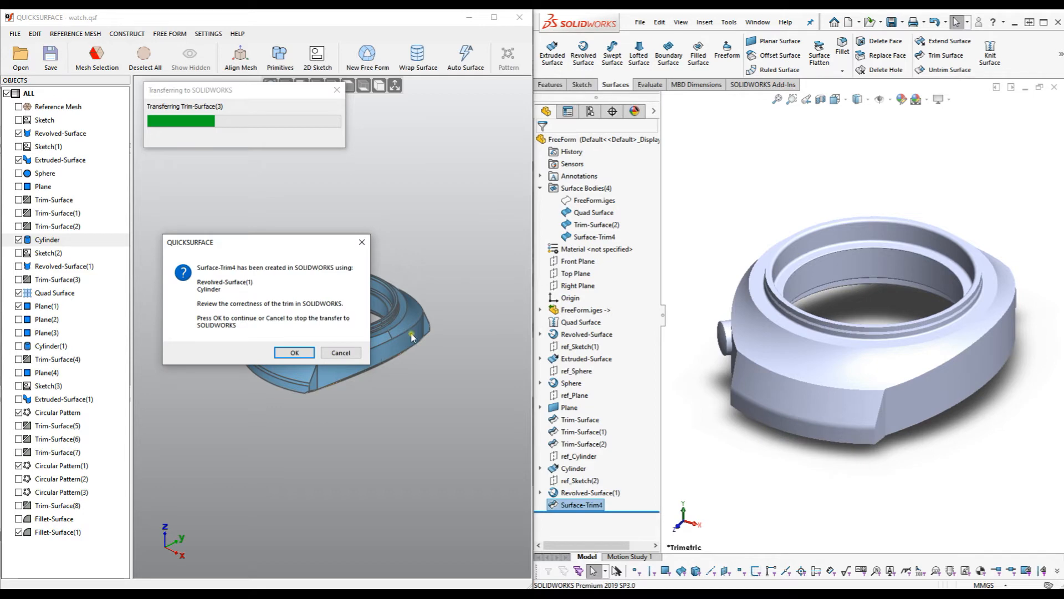
scroll(716, 363, down, 2)
middle_drag(763, 367, 726, 385)
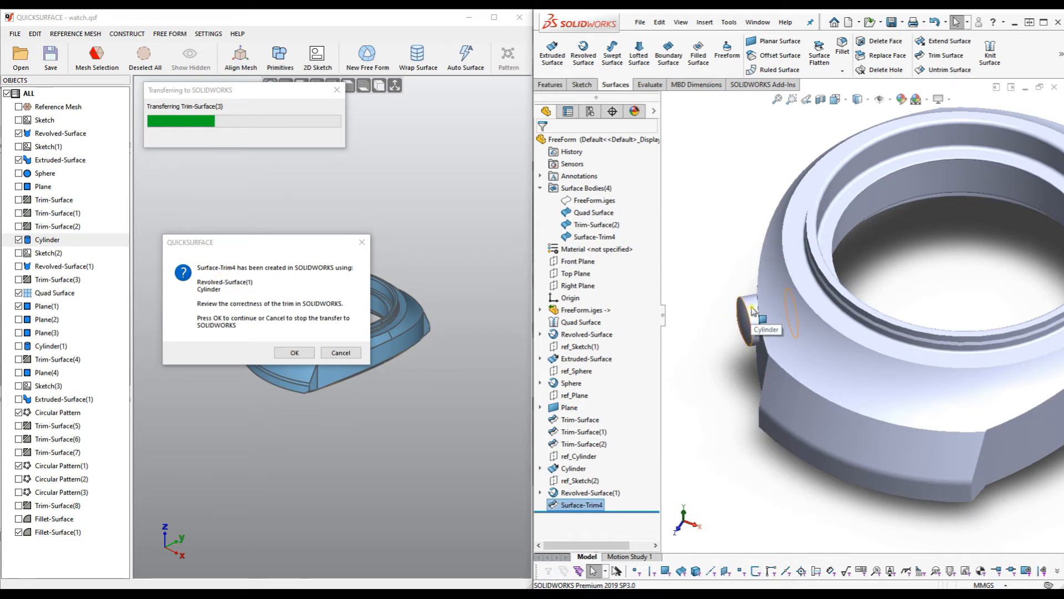
middle_drag(703, 361, 715, 352)
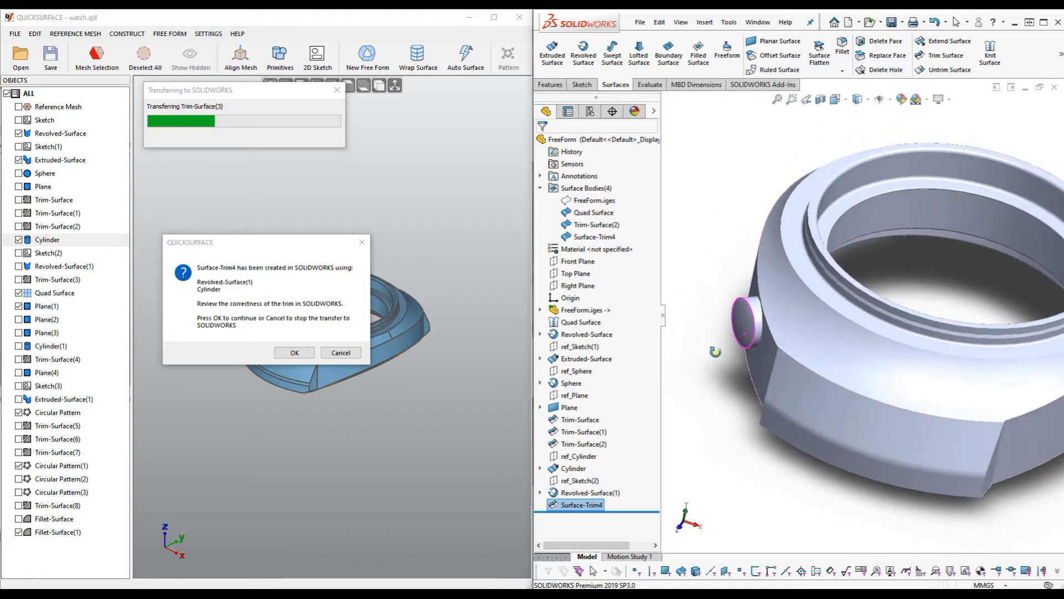
click(294, 352)
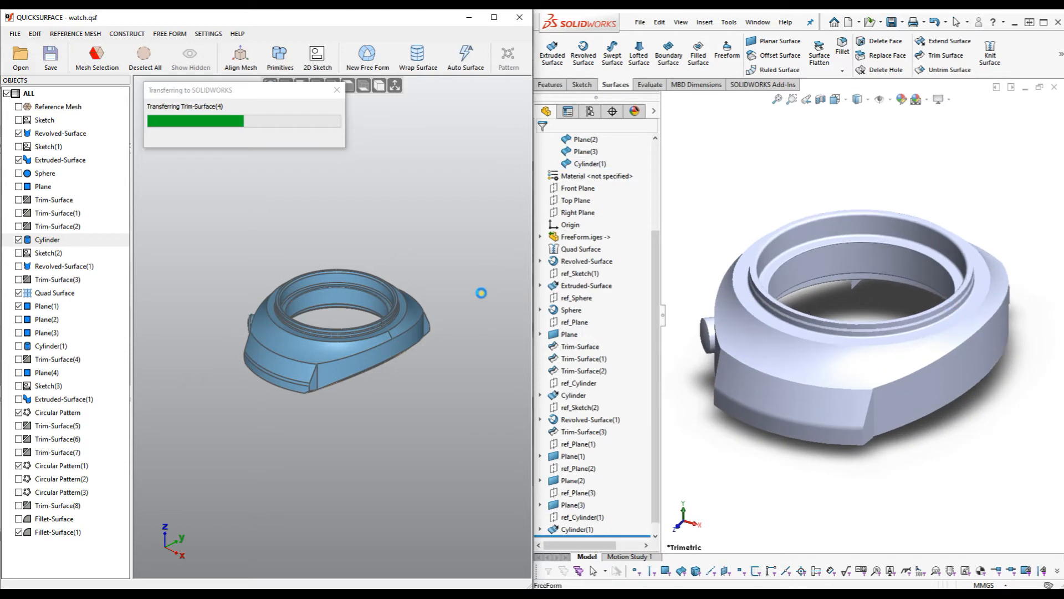
middle_drag(725, 230, 782, 297)
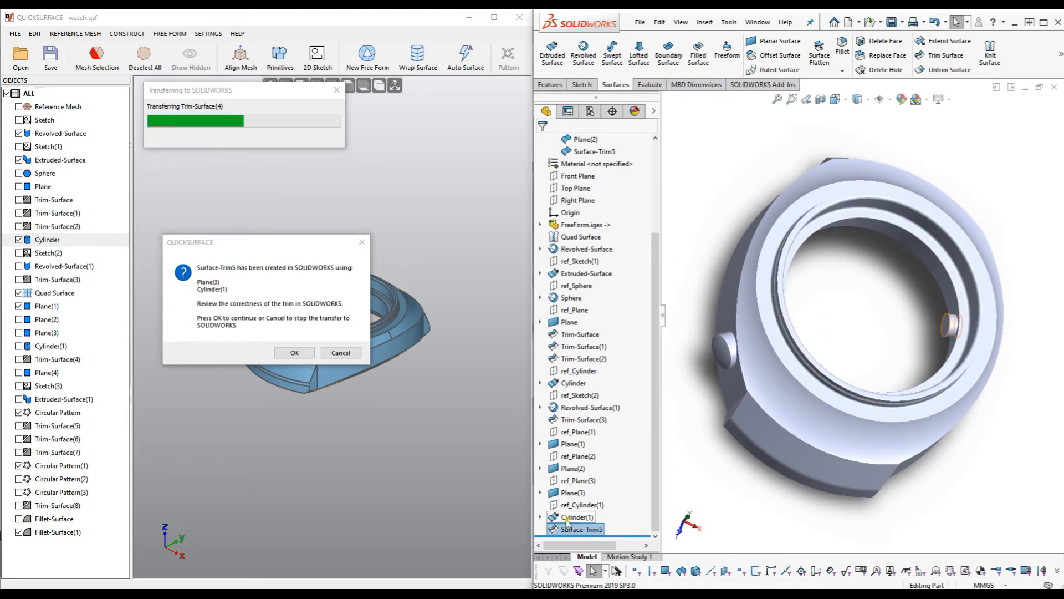
Inspect the inner pin, accept Surface-Trim5, and review the resulting Surface-Trim6 from a low side view.
scroll(957, 330, down, 3)
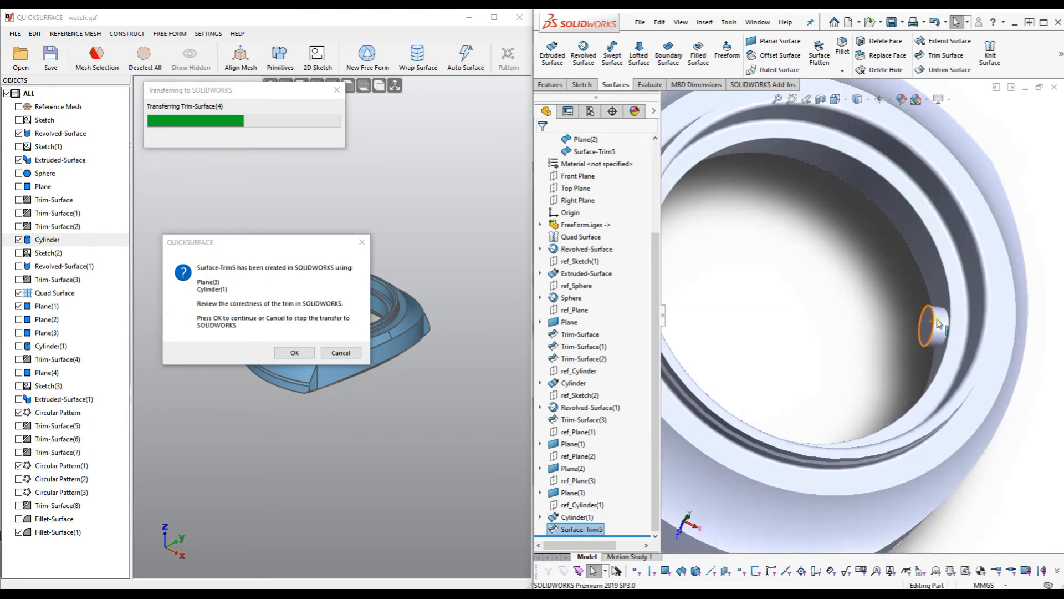
mouse_move(867, 337)
middle_down()
mouse_move(862, 308)
mouse_move(865, 318)
middle_up()
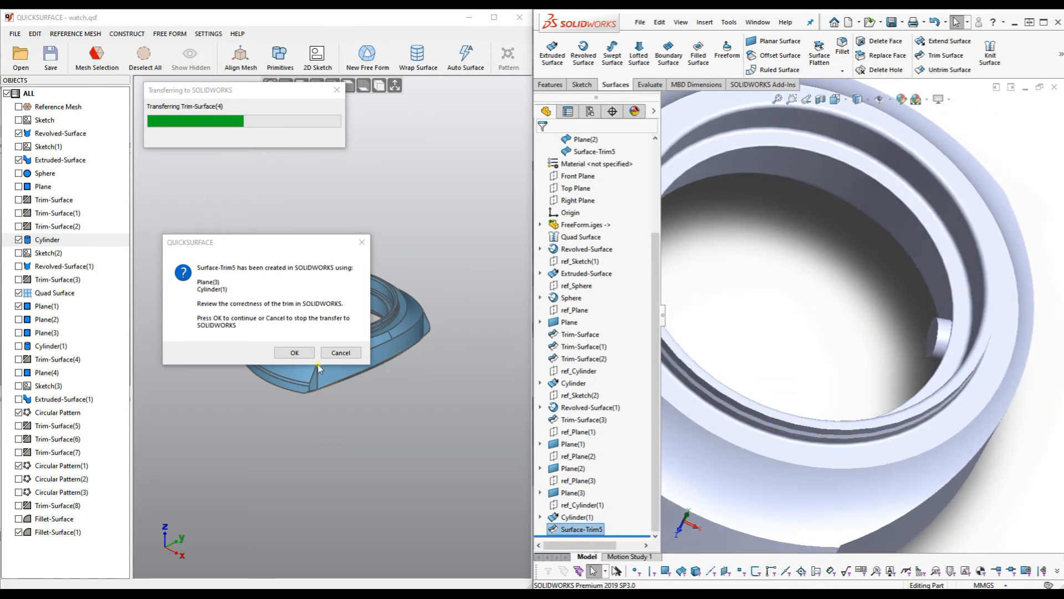
click(299, 354)
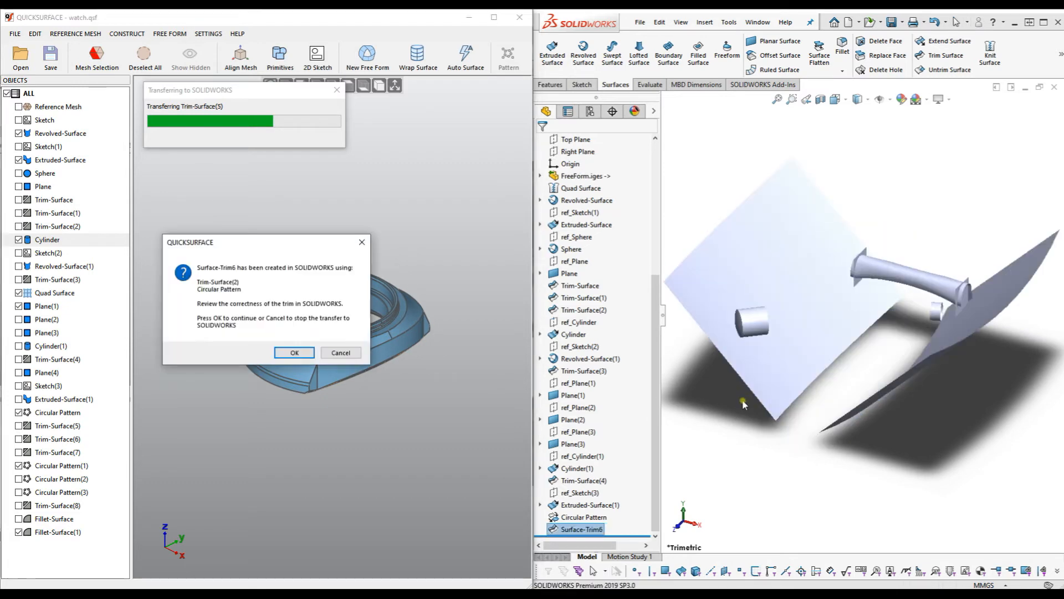
middle_drag(798, 368, 897, 339)
Reopen Surface-Trim6 and clear its wrongly chosen removal regions.
right_click(588, 530)
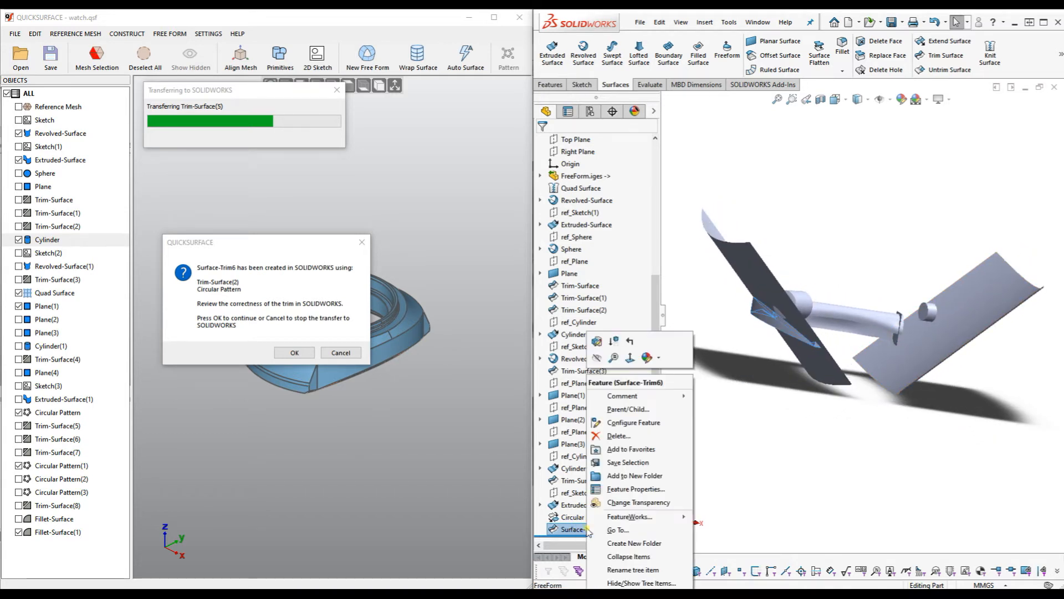
click(598, 342)
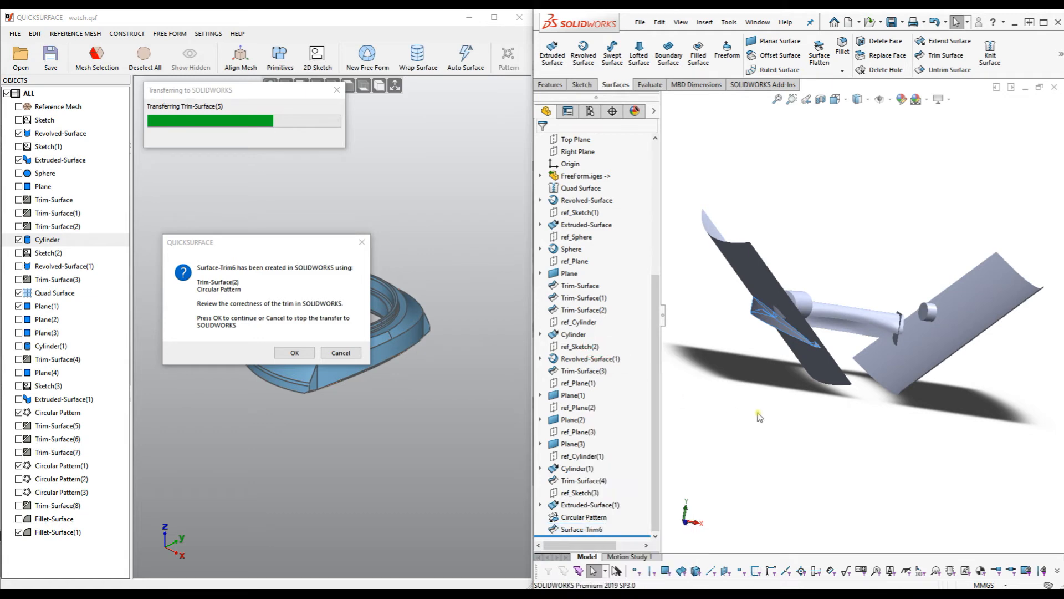
middle_drag(788, 445, 788, 455)
right_click(604, 294)
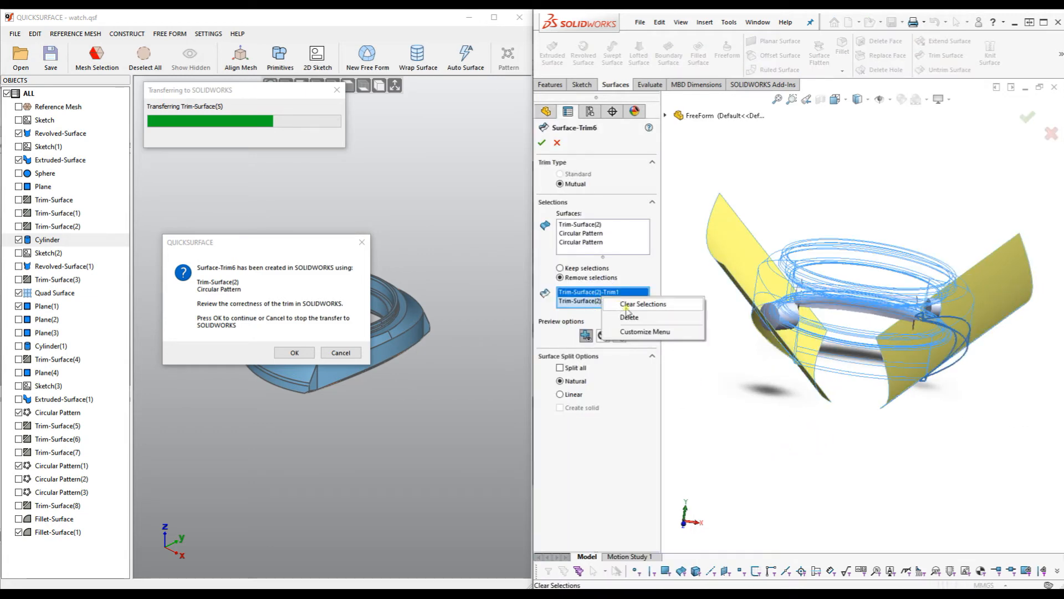
click(649, 307)
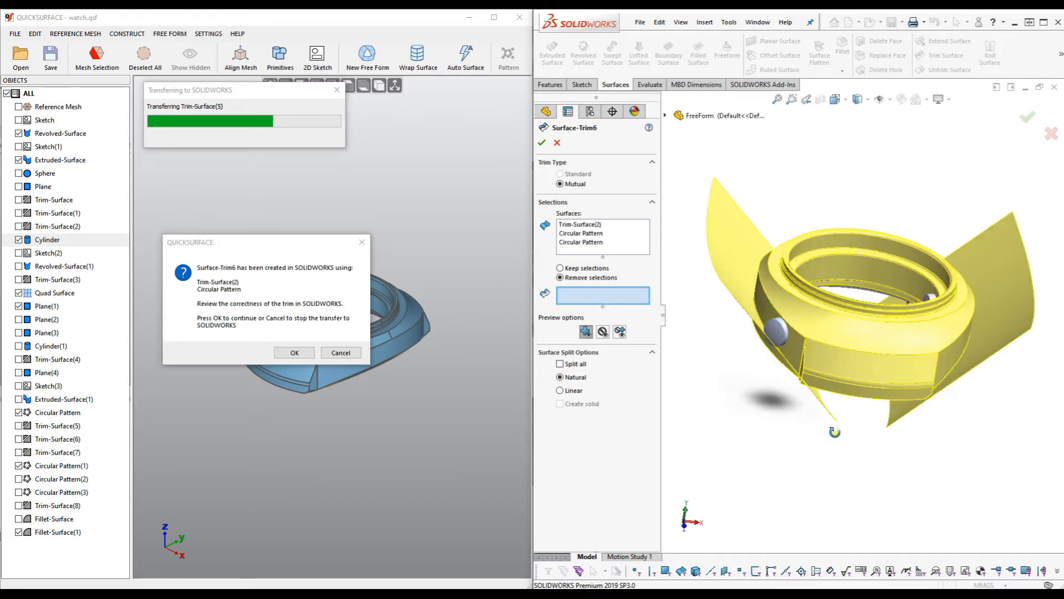
Remove the stray, patterned, protruding-plane and lower band regions, confirm, and inspect the watch case.
click(767, 324)
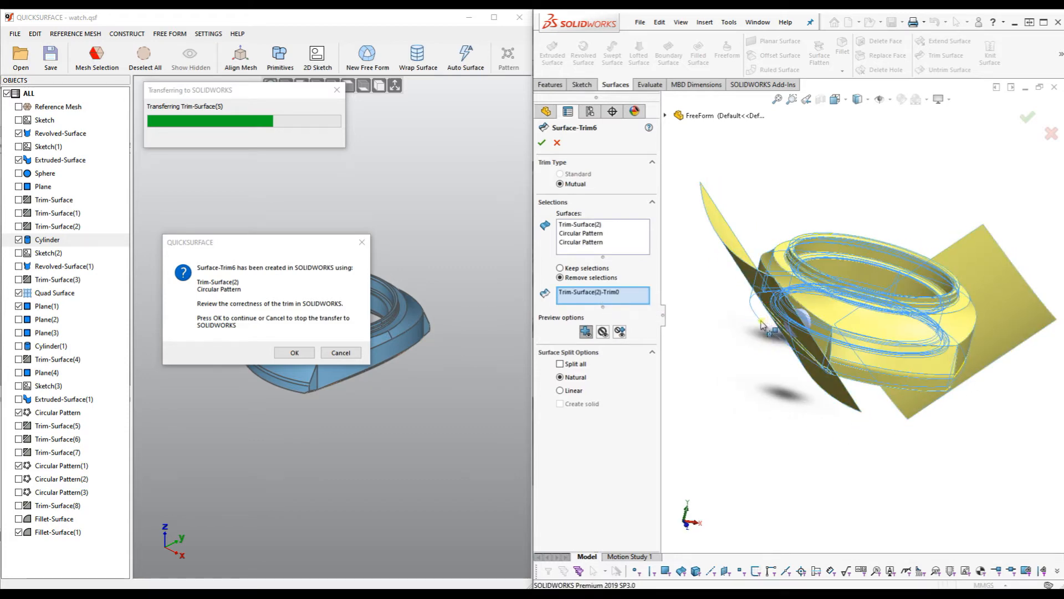
click(748, 255)
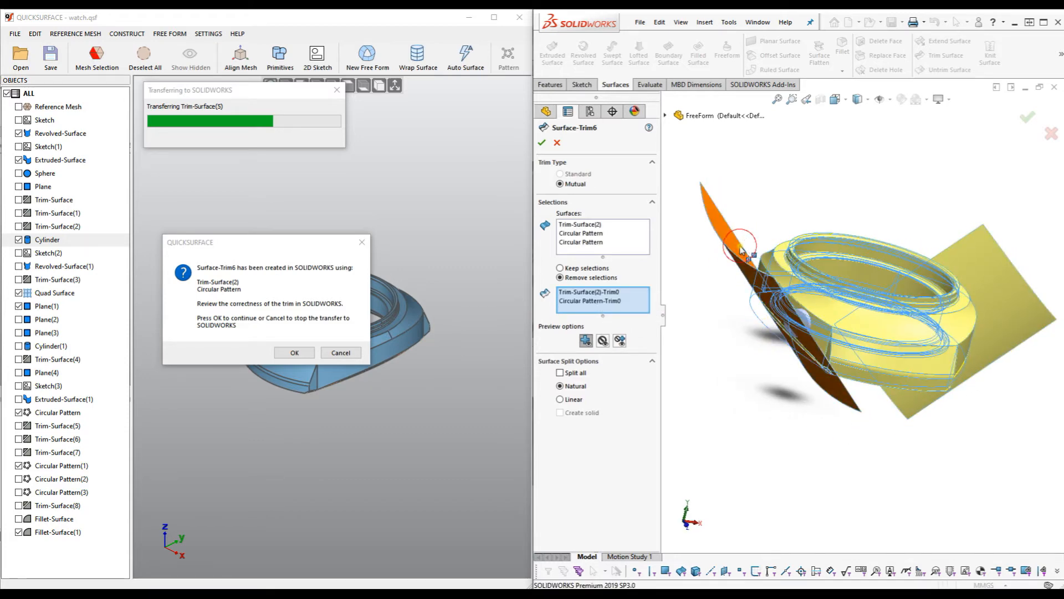
click(992, 254)
middle_drag(981, 342, 891, 322)
scroll(951, 333, down, 3)
click(946, 334)
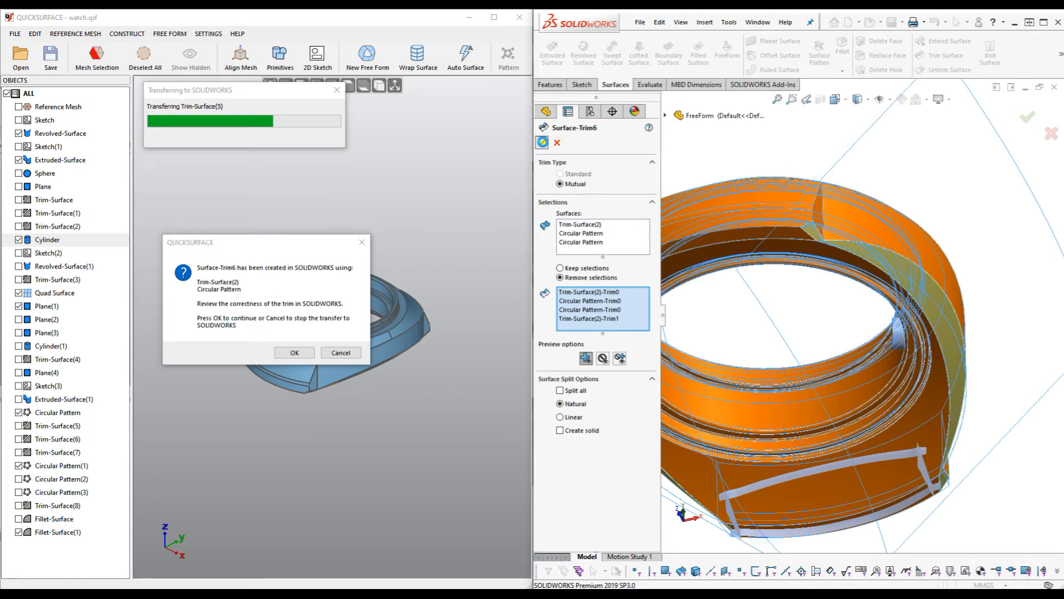
click(542, 141)
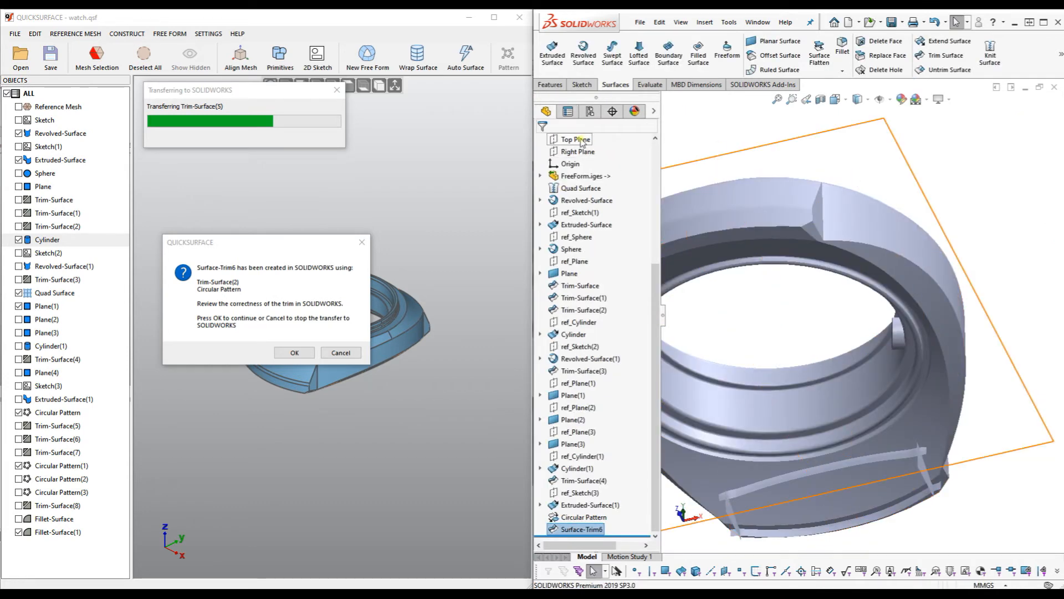
scroll(877, 299, up, 3)
middle_drag(804, 280, 792, 184)
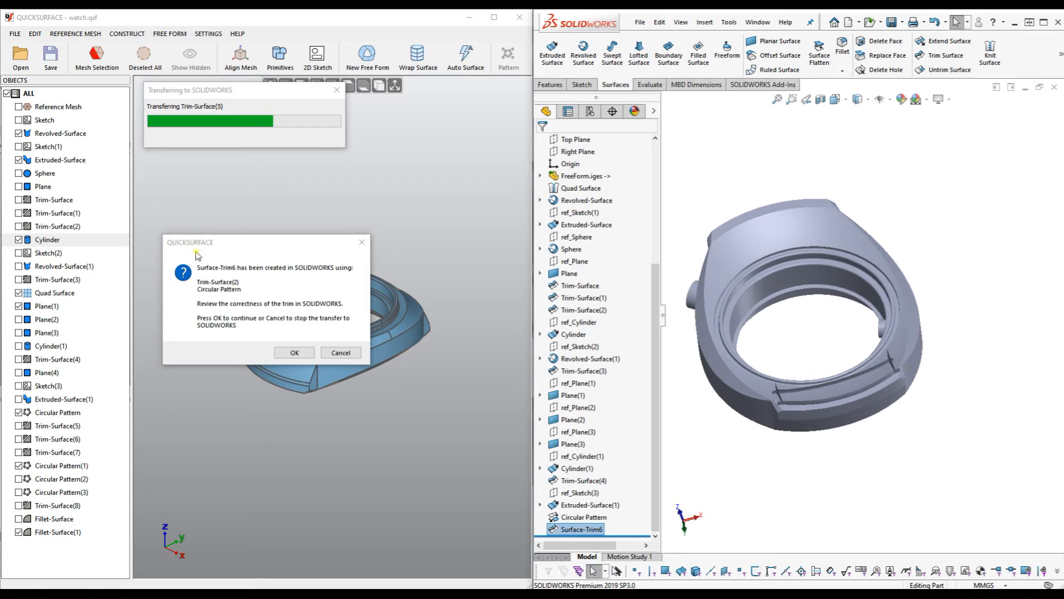
middle_drag(945, 239, 803, 293)
scroll(803, 293, down, 2)
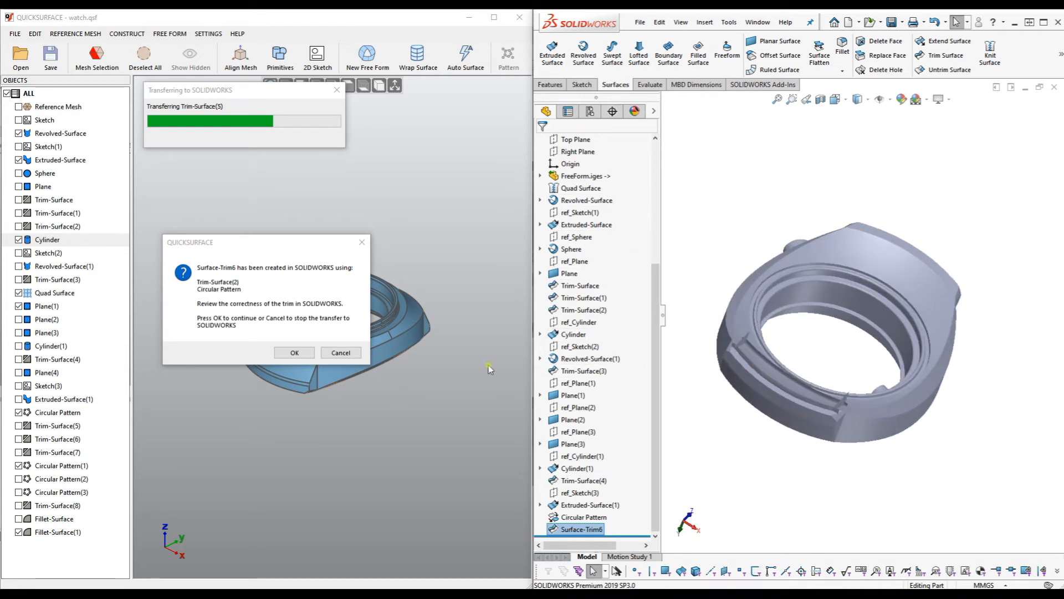
Continue the transfer, then select Trim-Surface(4) and Trim-Surface(5) together in the FeatureManager tree.
click(288, 353)
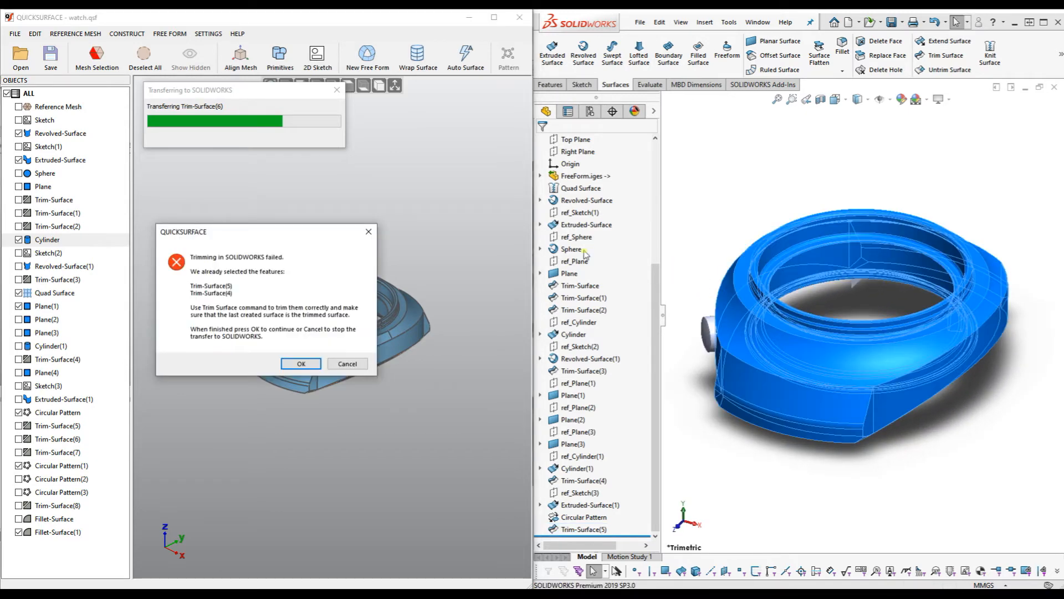
click(656, 405)
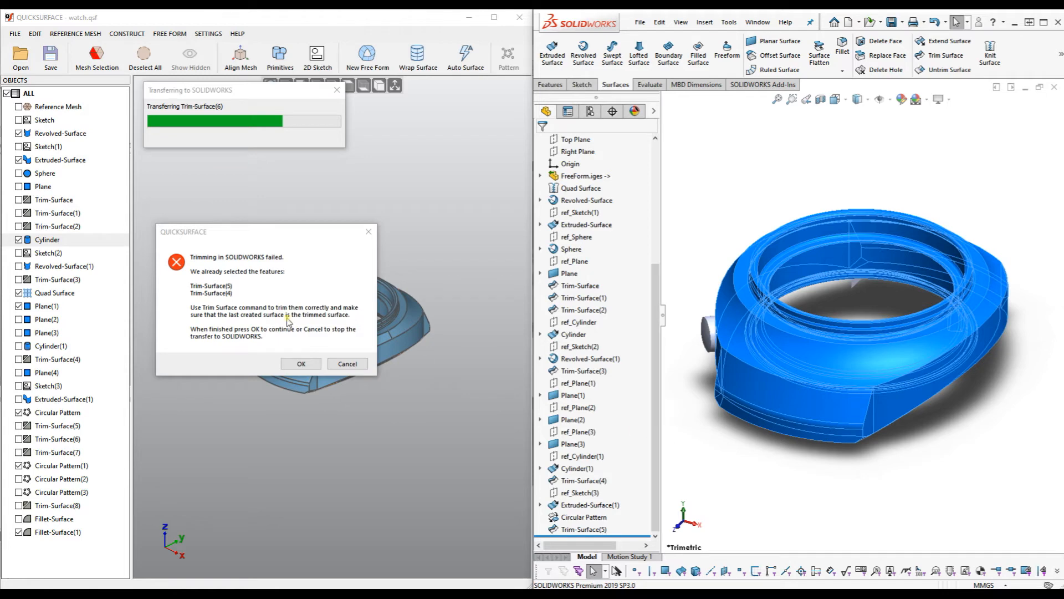
click(576, 529)
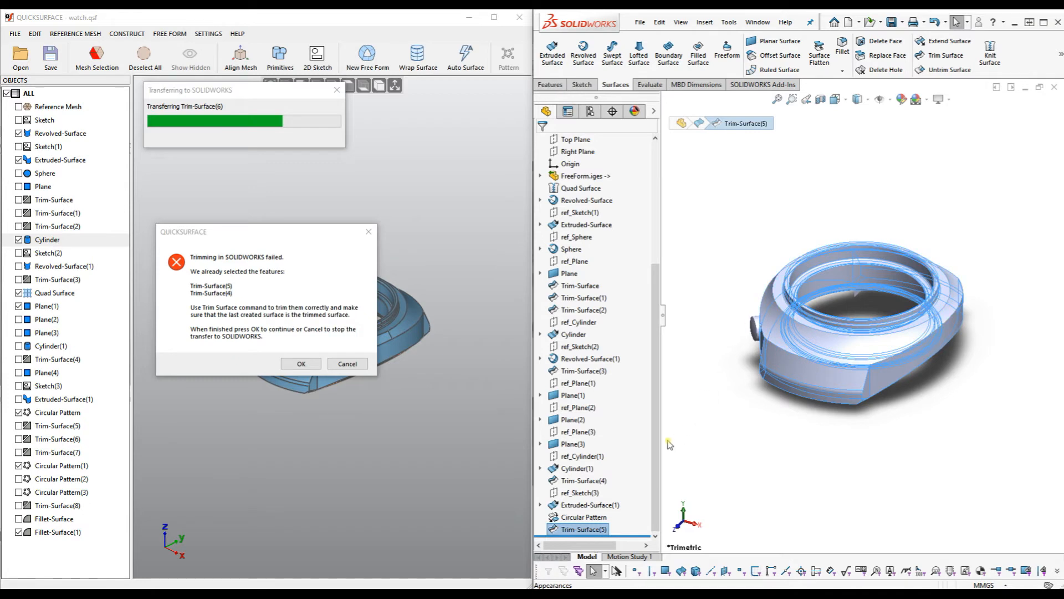
ctrl+click(587, 481)
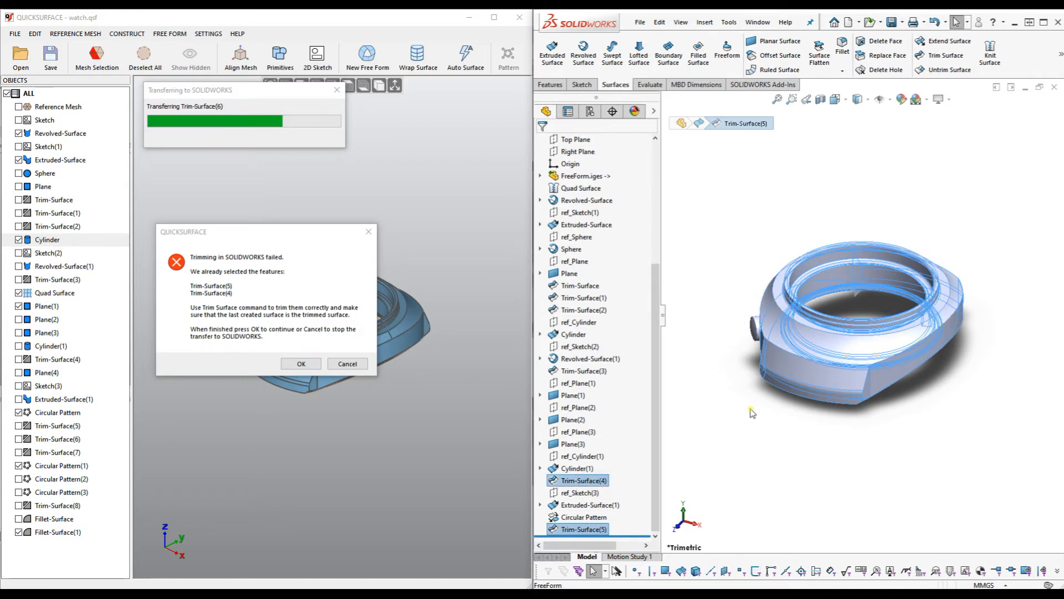
middle_drag(751, 409, 789, 436)
click(772, 440)
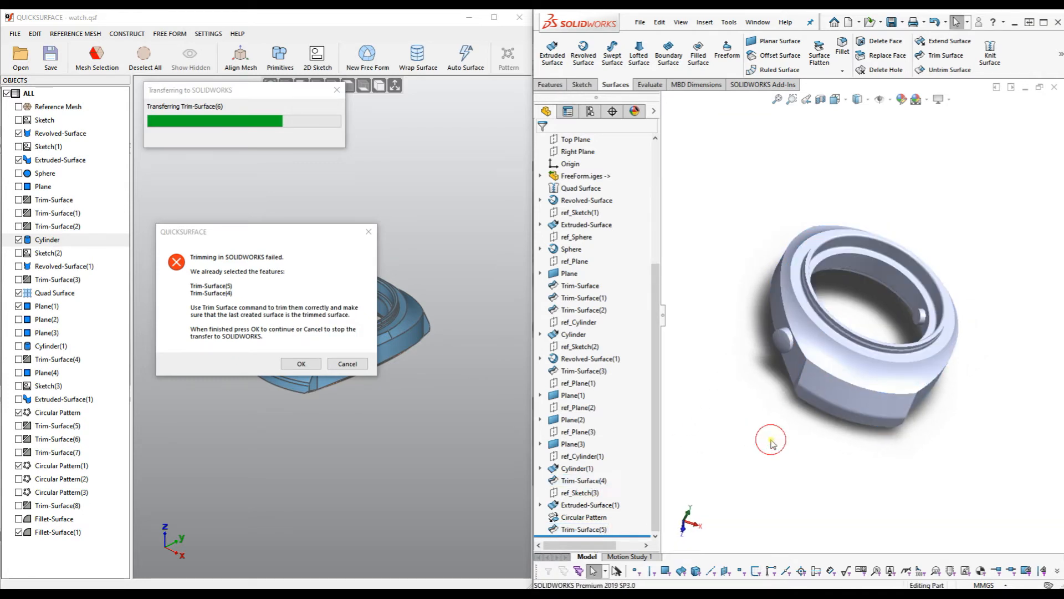
click(587, 481)
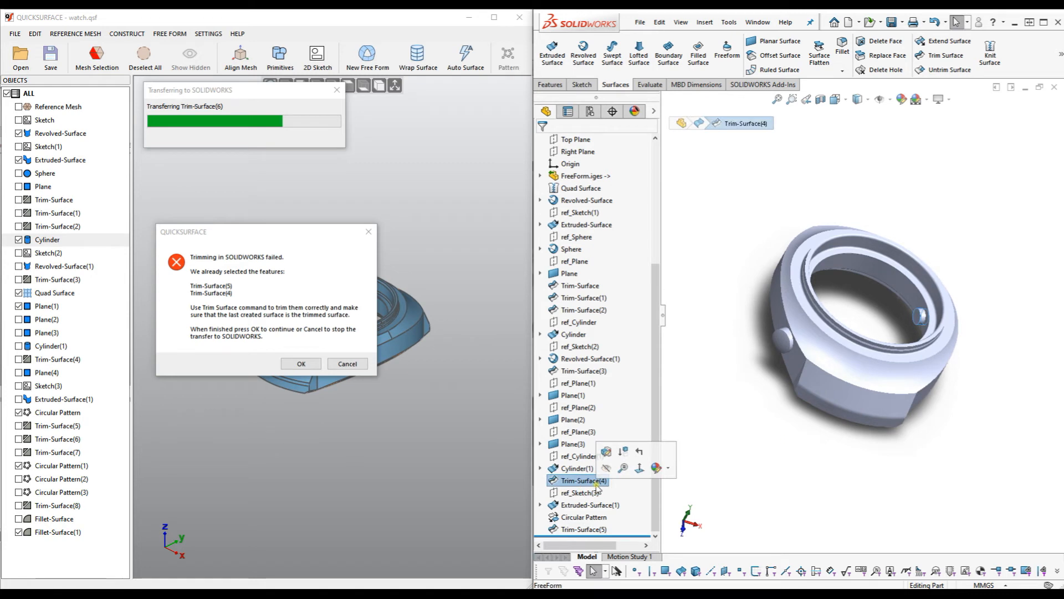
ctrl+click(583, 530)
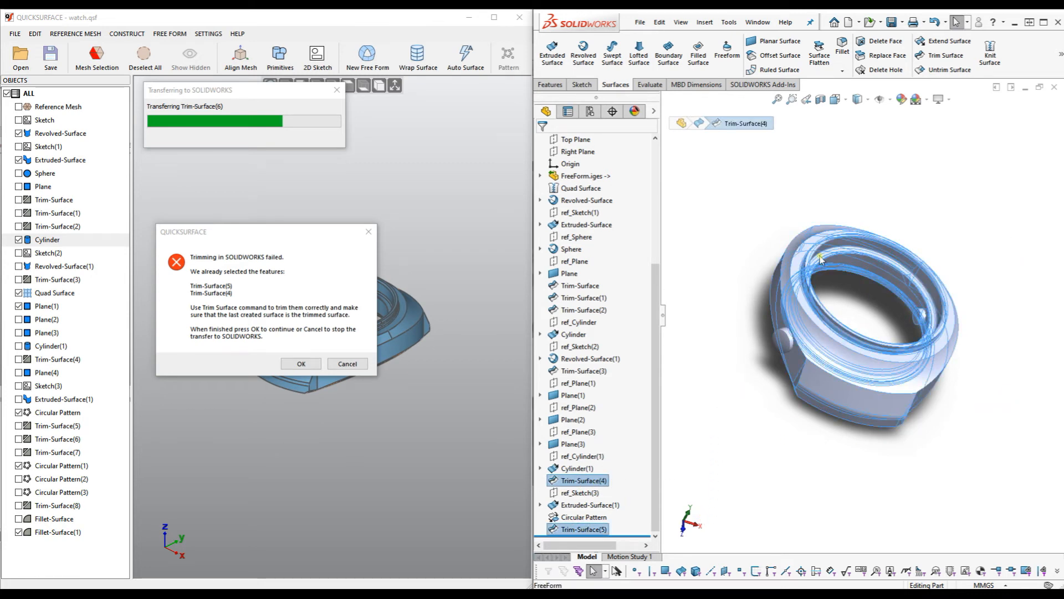
Mutually trim keeping the small cylinder and outer ring faces, then dismiss QuickSurface's error dialog.
click(944, 55)
scroll(902, 303, down, 5)
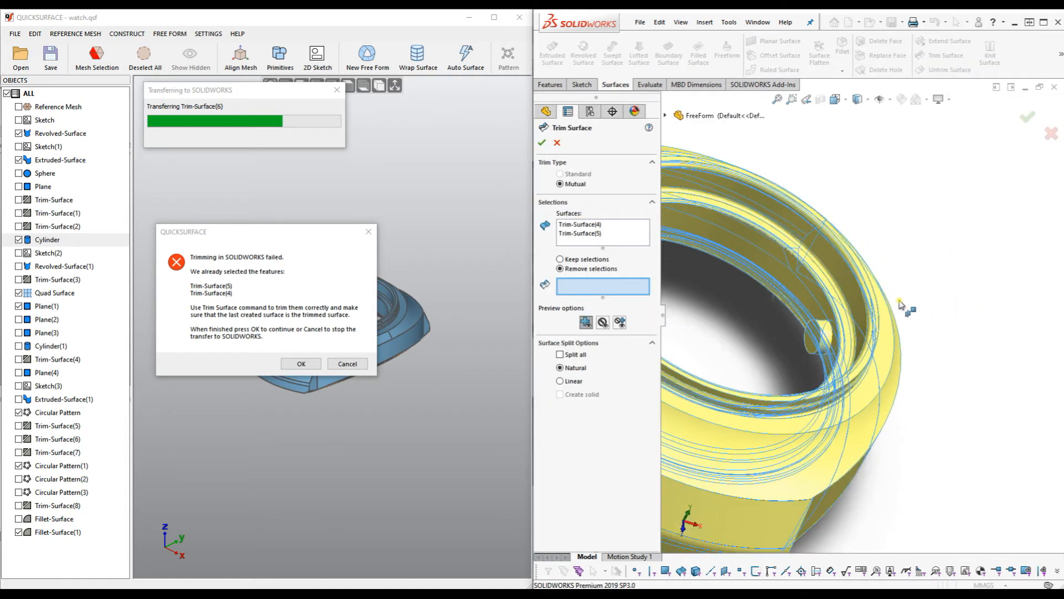
middle_drag(926, 289, 923, 301)
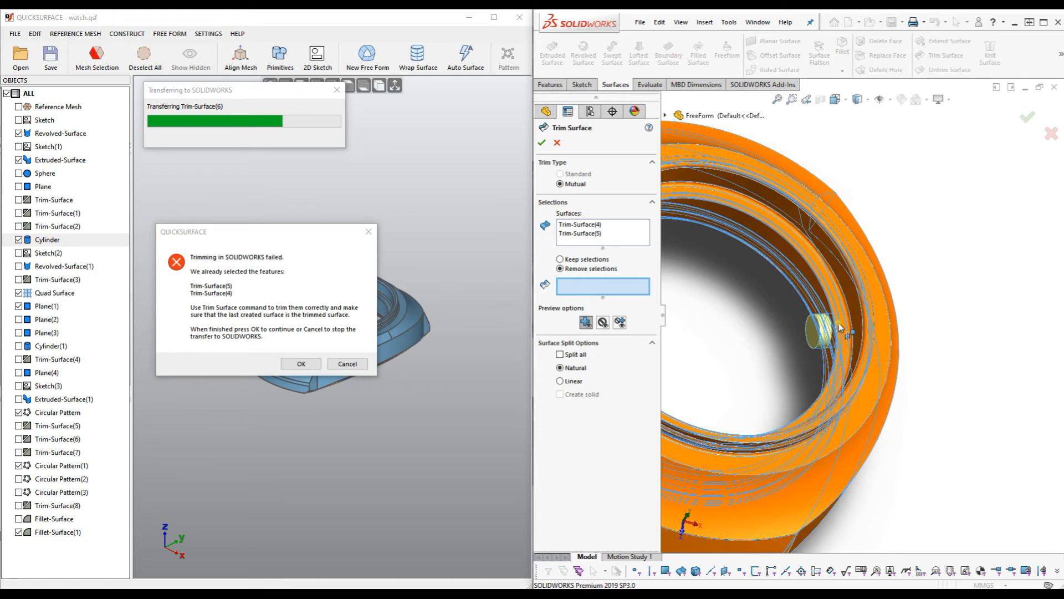
click(561, 259)
click(802, 343)
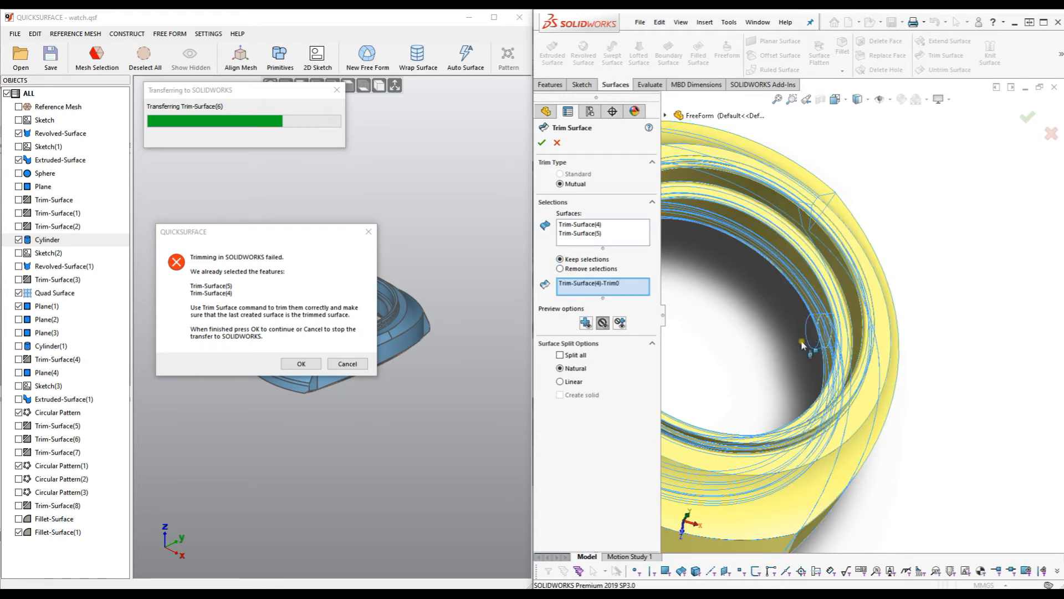
click(865, 287)
scroll(826, 333, down, 5)
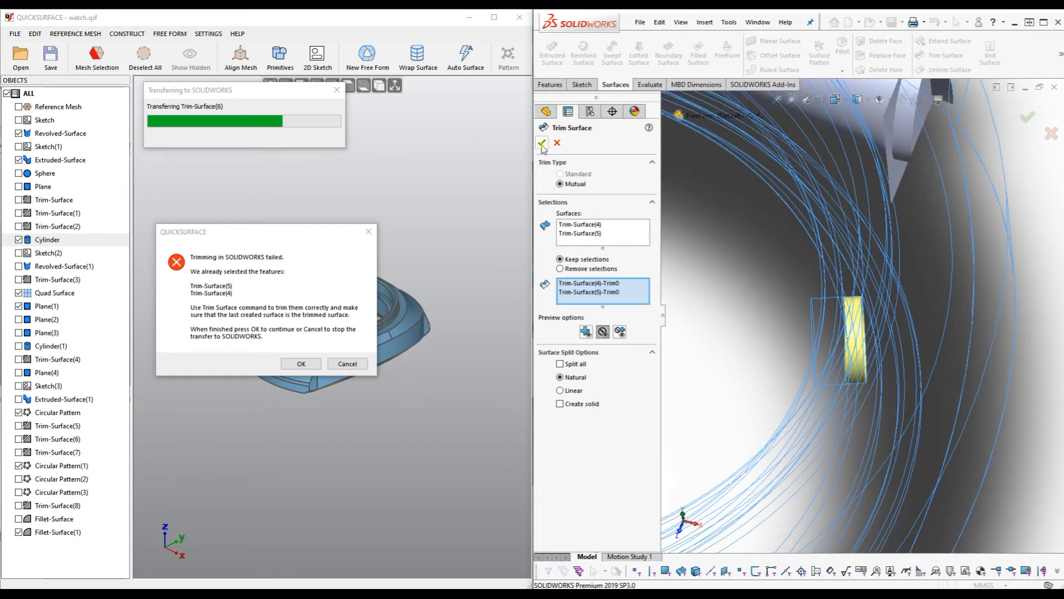
key(Return)
scroll(762, 320, up, 10)
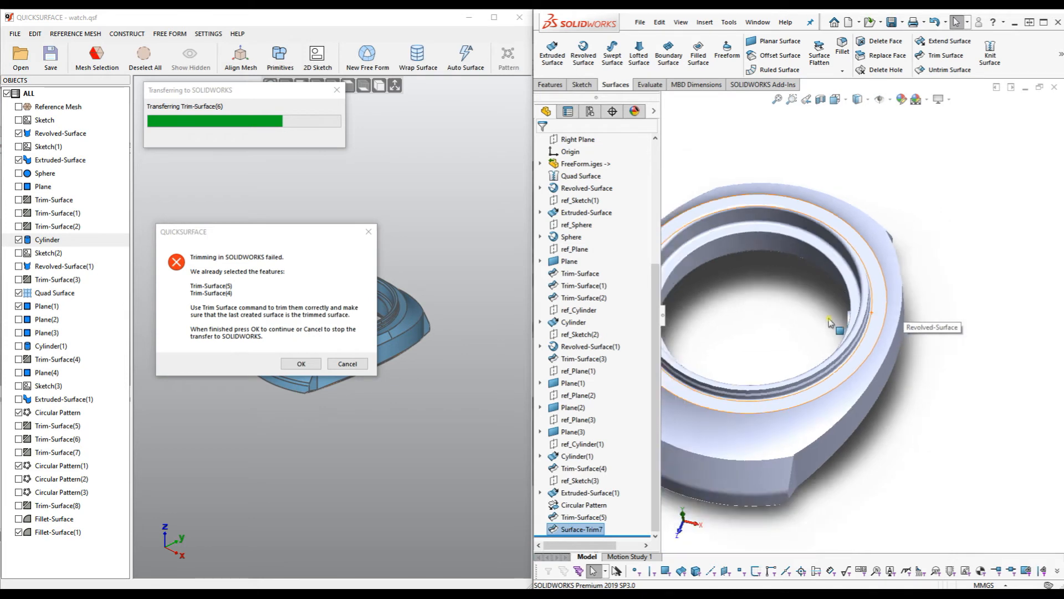
click(302, 363)
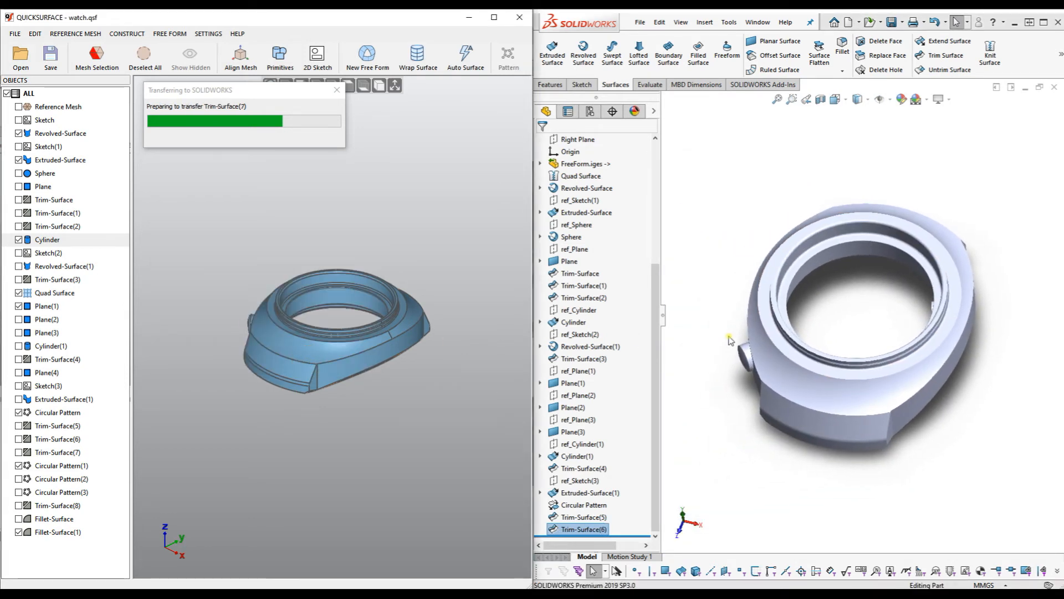
Mutually trim Trim-Surface(6) with Trim-Surface(3), keeping the cylindrical button boss and main case body.
click(715, 375)
shift+middle_drag(771, 381, 770, 383)
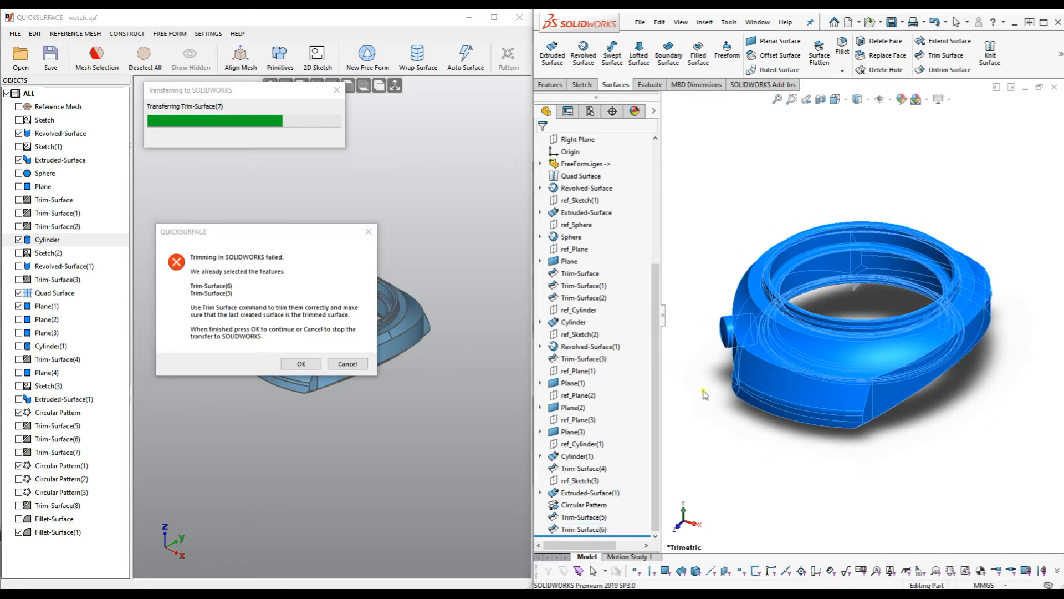
click(610, 528)
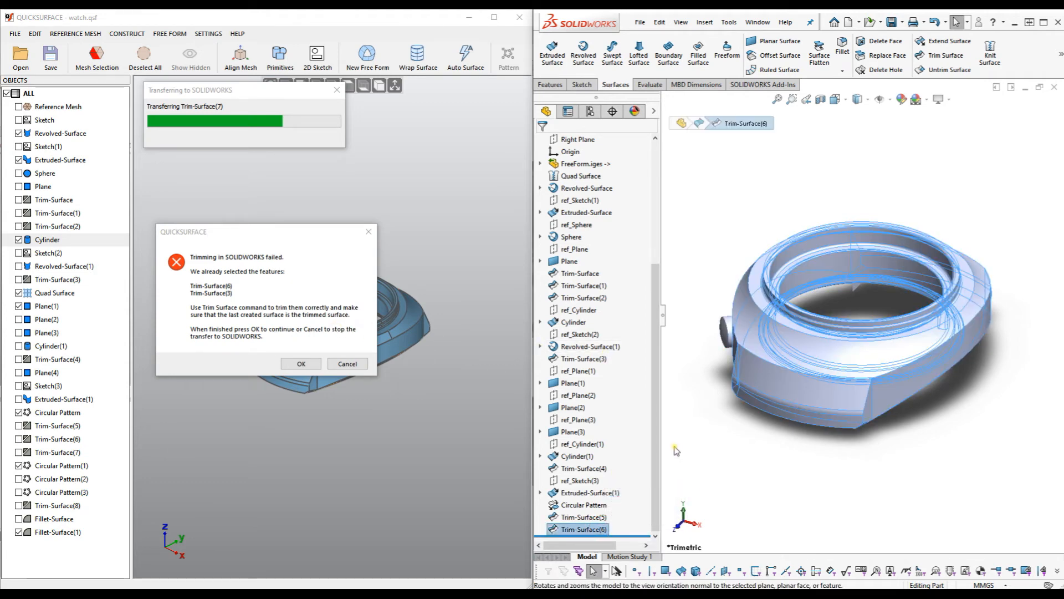
ctrl+click(593, 360)
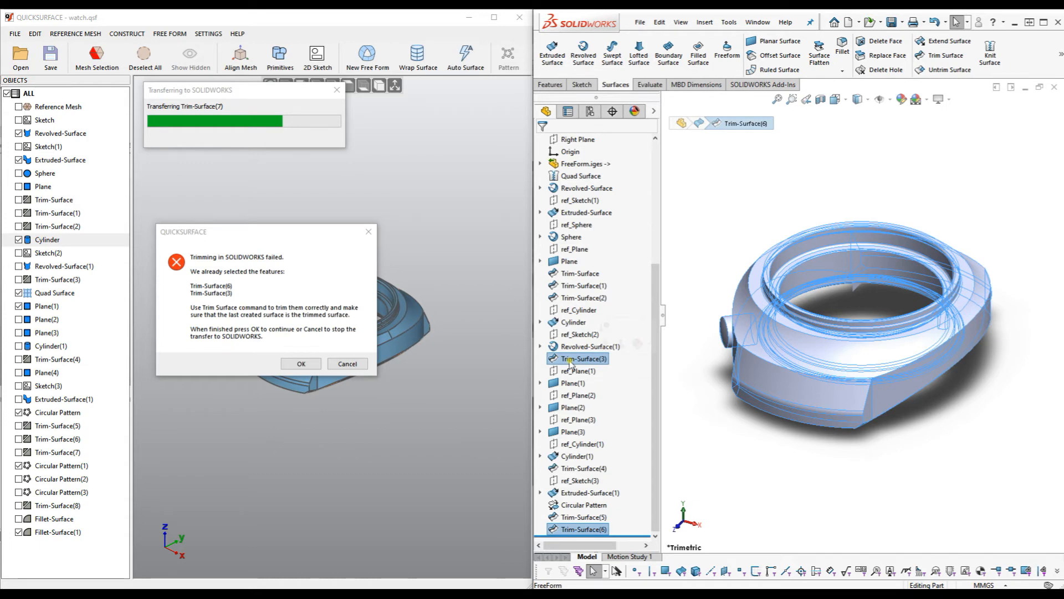
click(940, 56)
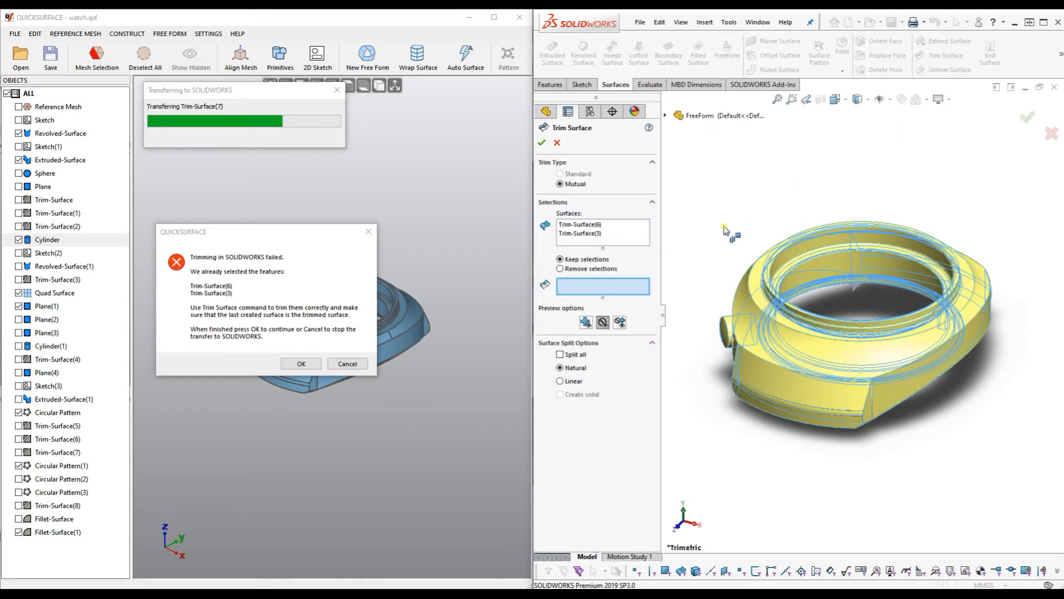
scroll(705, 262, down, 3)
middle_drag(728, 275, 752, 294)
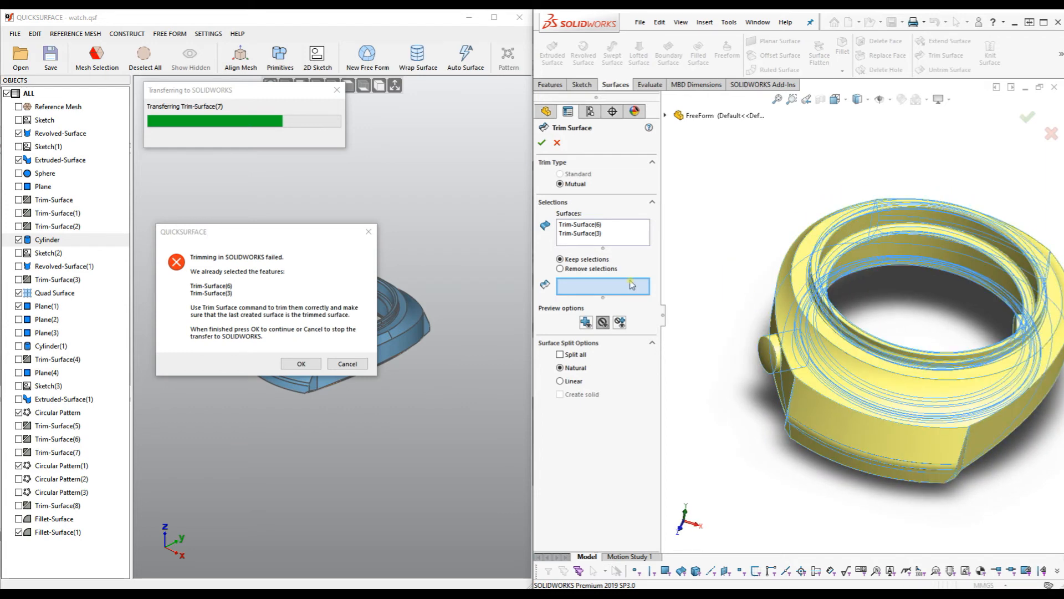
click(780, 352)
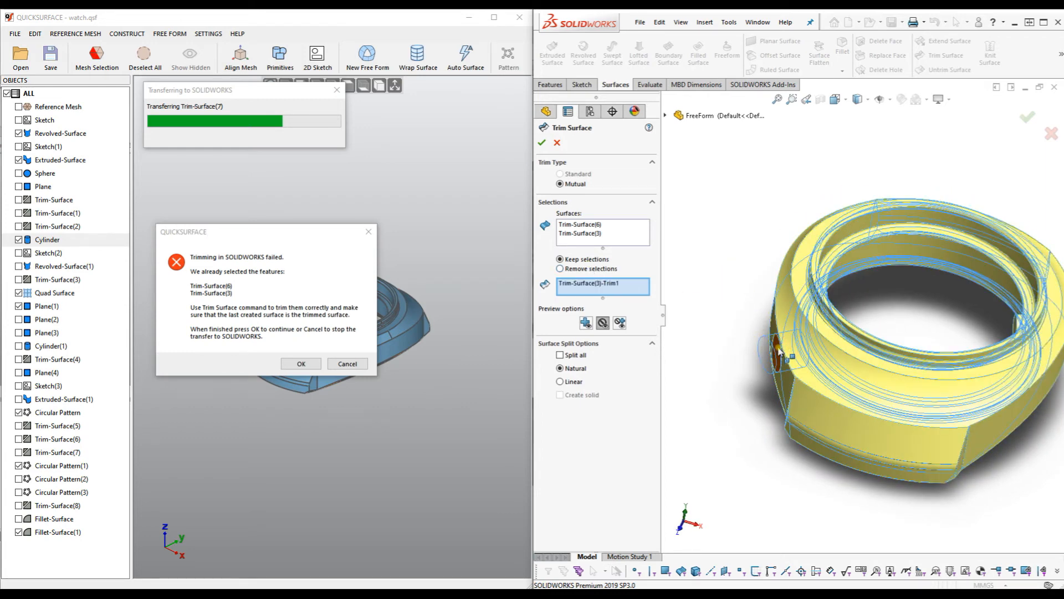
click(794, 326)
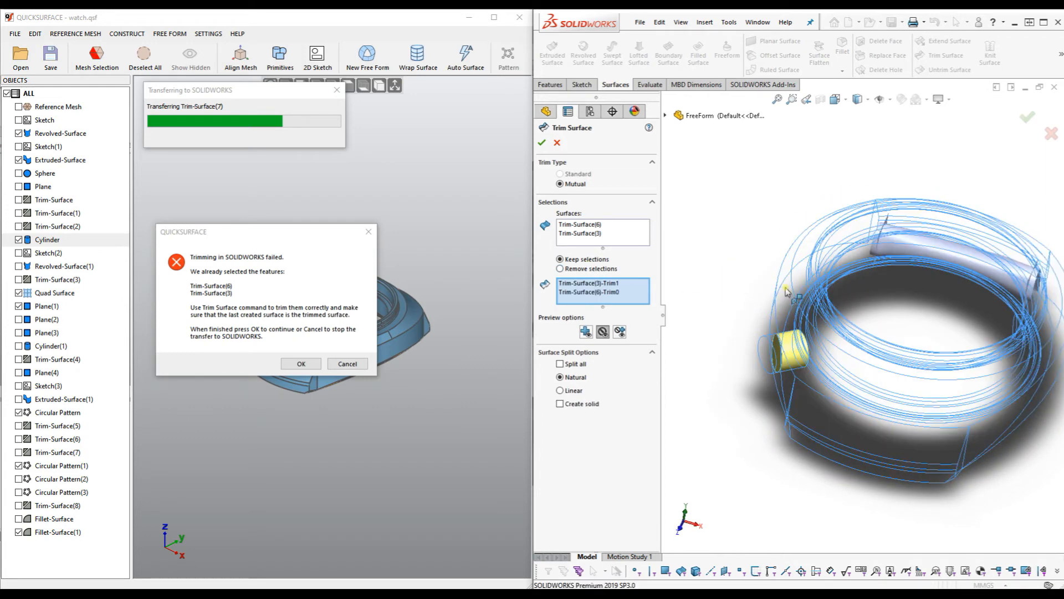
click(544, 144)
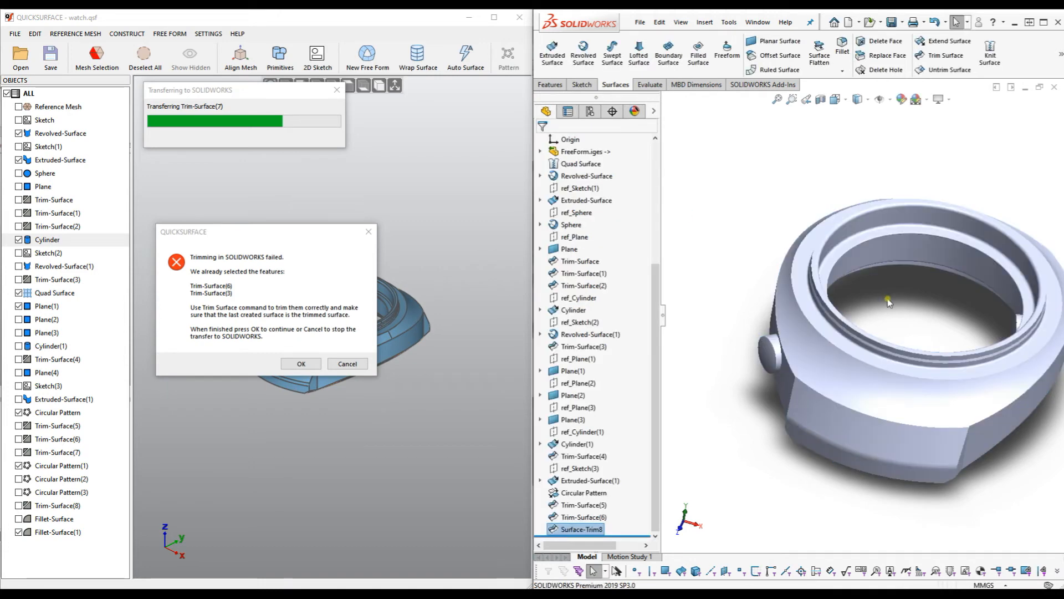
Dismiss the QuickSurface error and start a mutual trim of Trim-Surface(7) with the circular pattern surfaces.
click(301, 364)
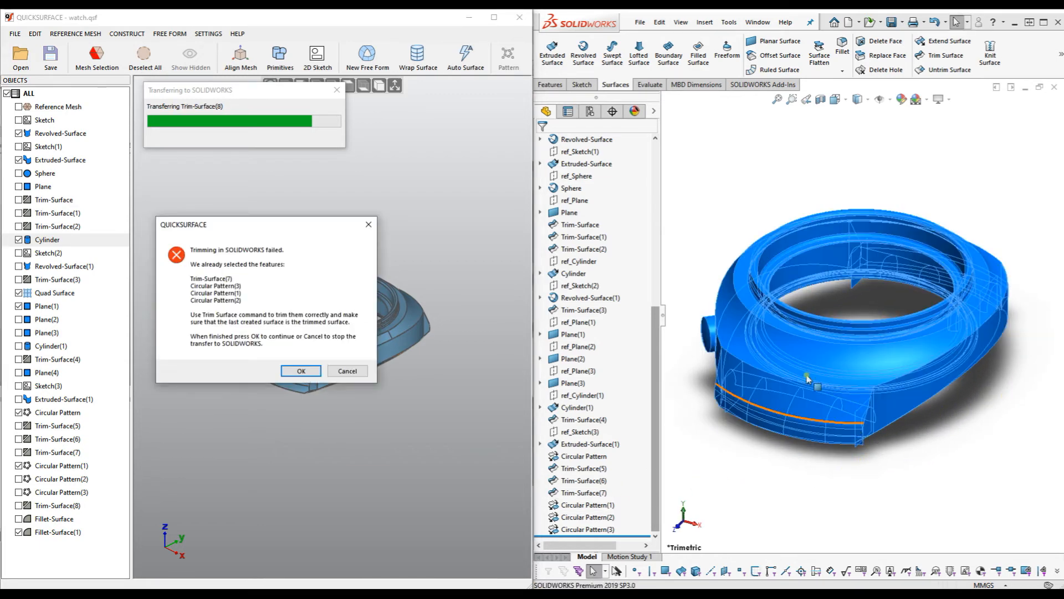
middle_drag(960, 457, 866, 207)
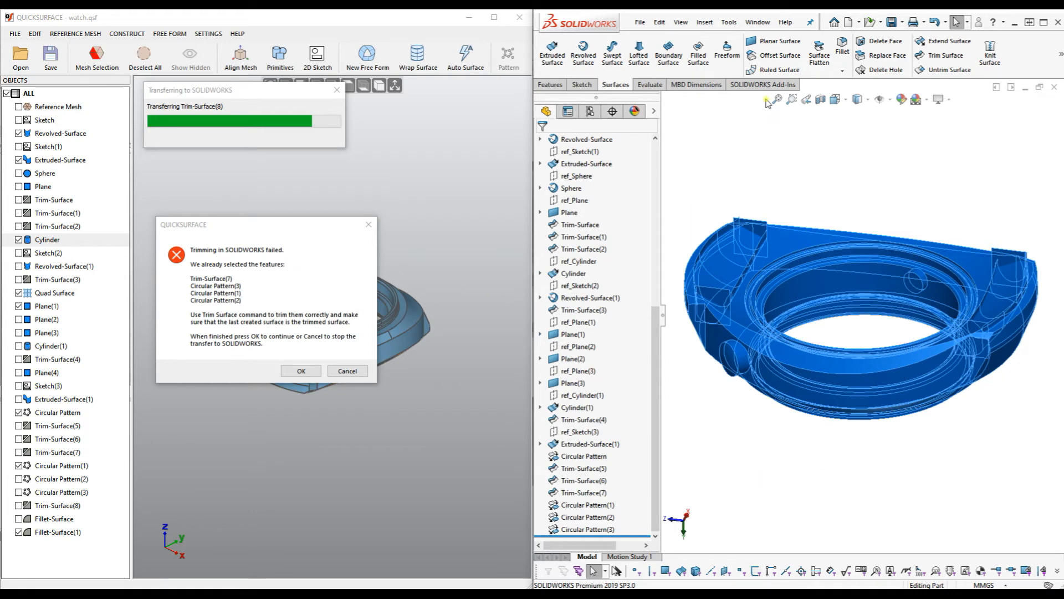
click(933, 57)
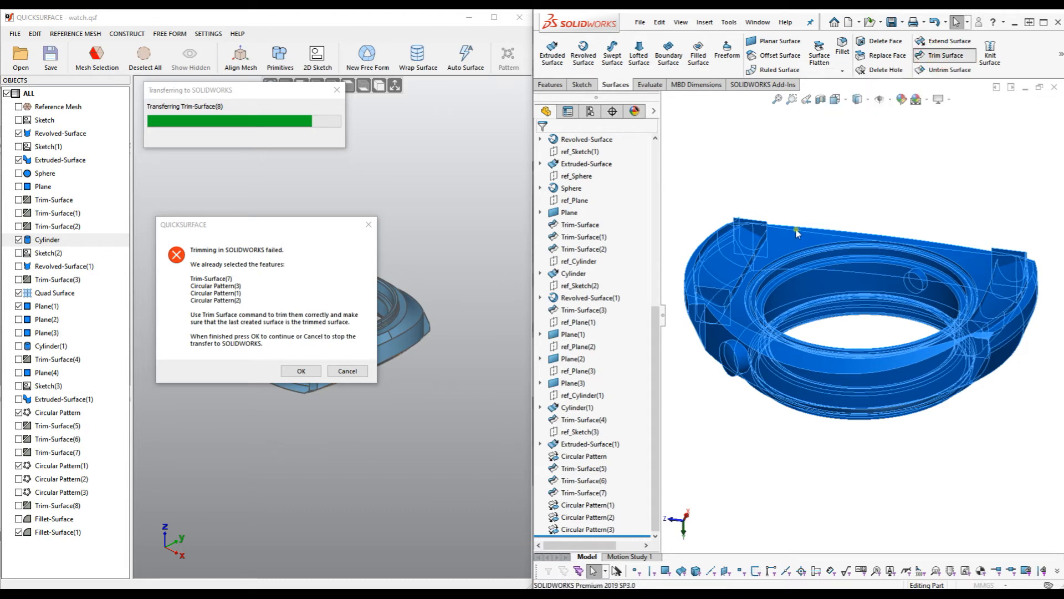
middle_drag(838, 208, 828, 329)
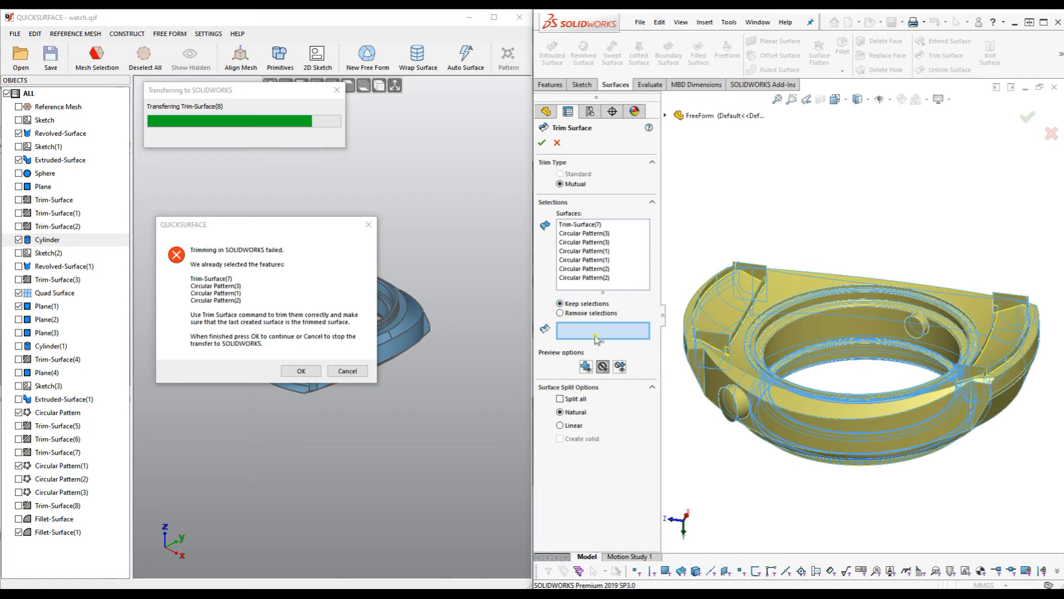
Keep the first lug's Trim-Surface(7) piece, its lower end face, tube face and far end face.
scroll(765, 361, down, 5)
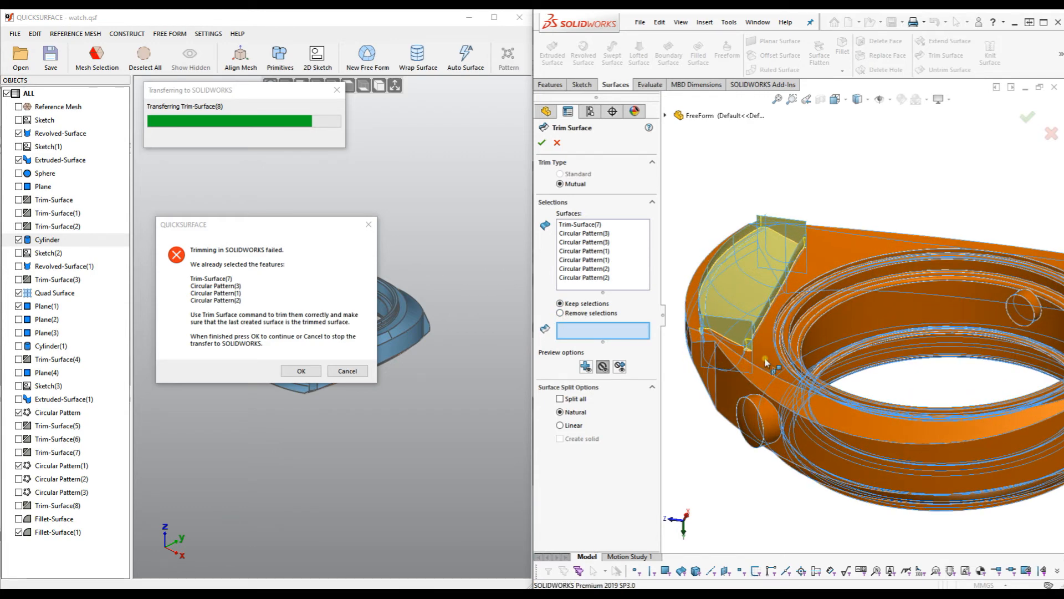
click(766, 361)
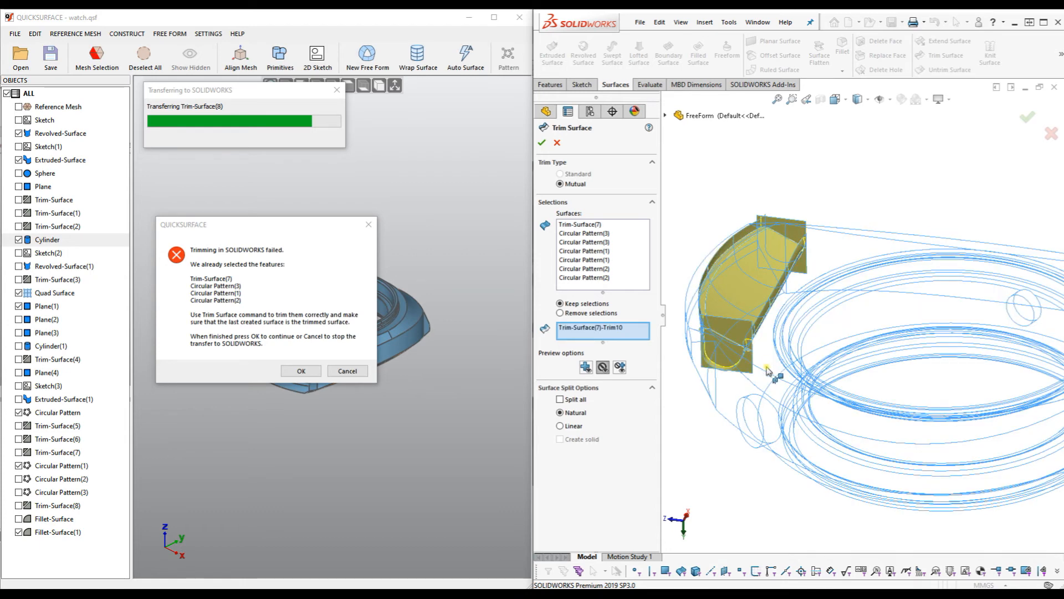
scroll(739, 371, down, 4)
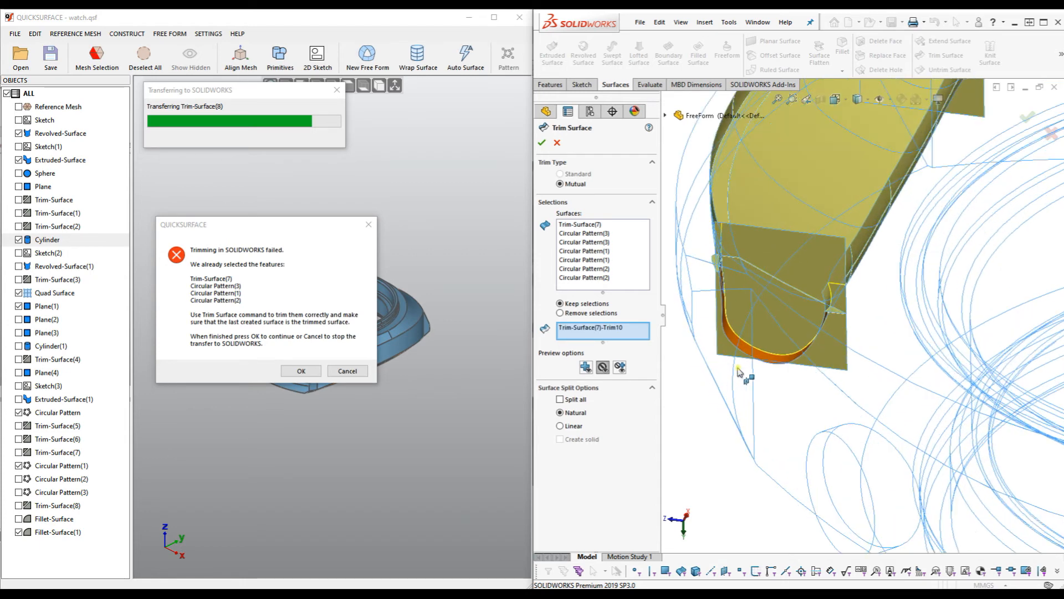
click(770, 326)
middle_drag(861, 398, 877, 344)
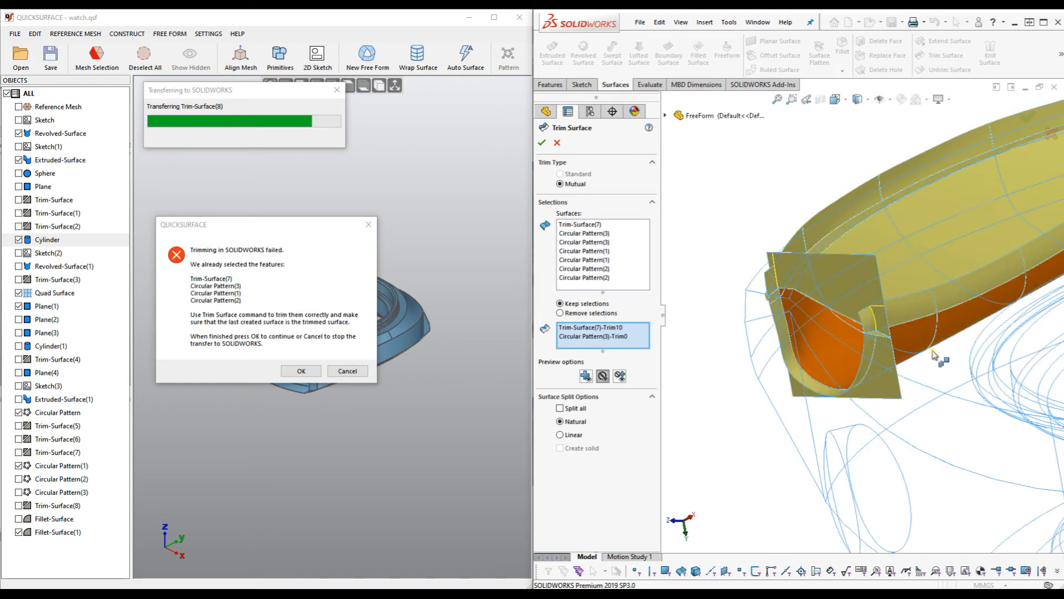
click(878, 344)
middle_drag(878, 344, 972, 257)
click(973, 248)
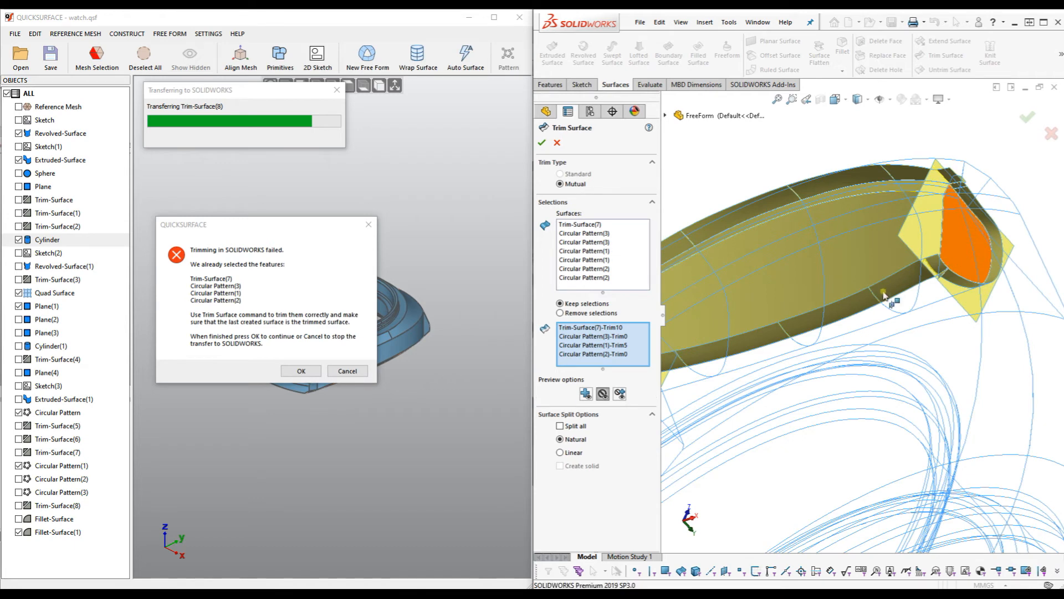
Keep the remaining Circular Pattern lugs' end faces and tube faces.
middle_drag(892, 333, 897, 323)
scroll(898, 323, up, 4)
scroll(832, 433, up, 3)
scroll(794, 436, down, 4)
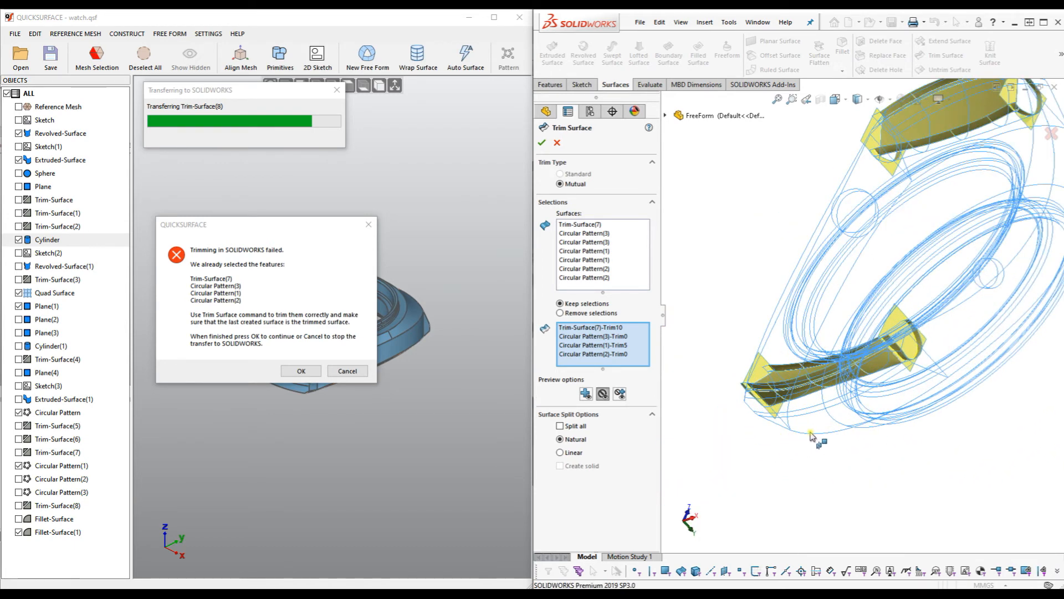
scroll(915, 355, down, 3)
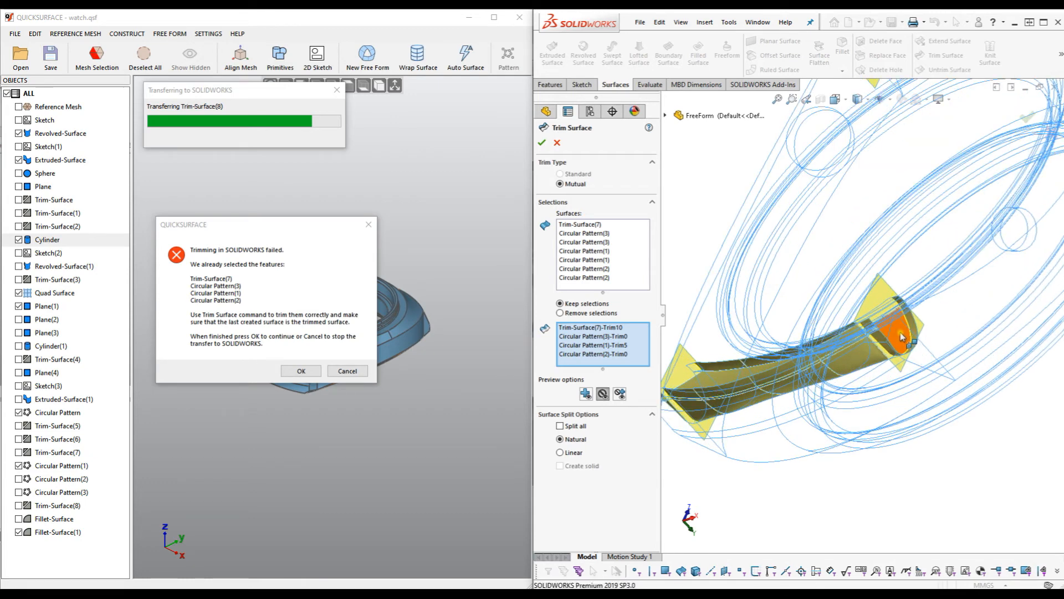
click(900, 336)
click(852, 361)
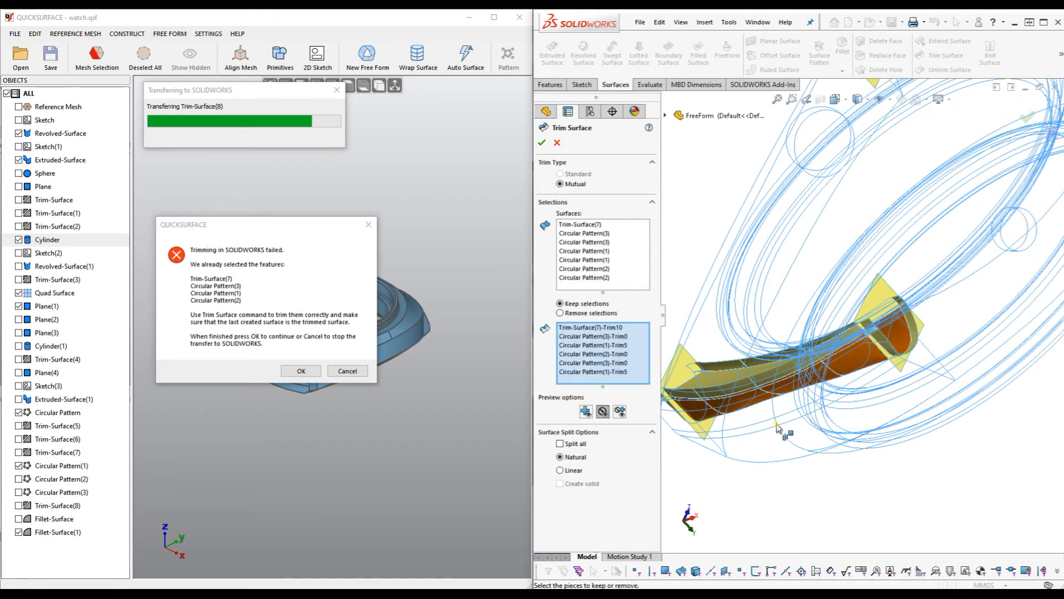
scroll(884, 365, up, 5)
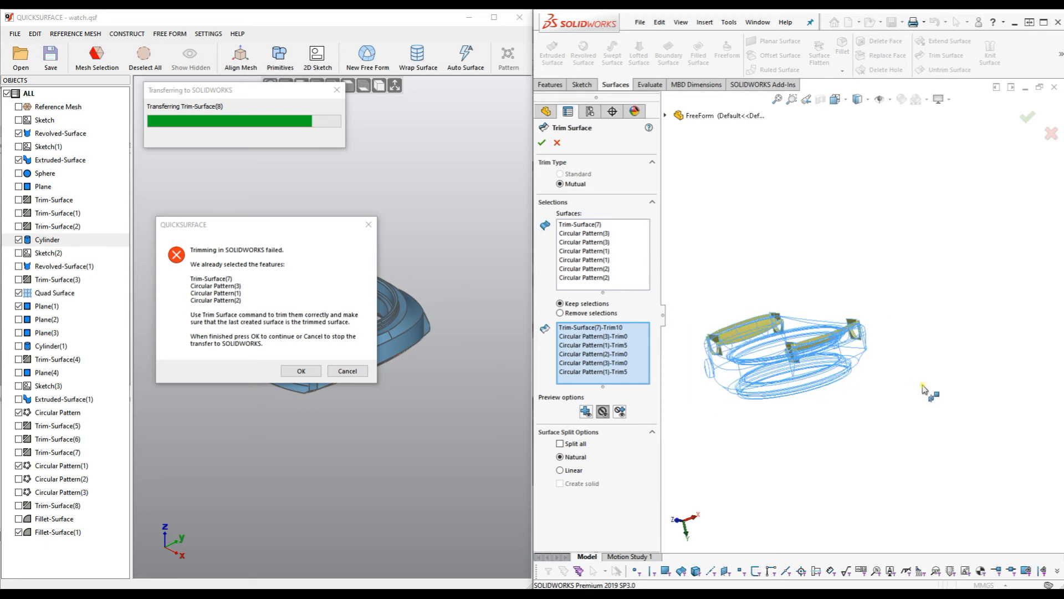
scroll(782, 367, down, 3)
middle_drag(770, 371, 807, 370)
scroll(810, 365, down, 6)
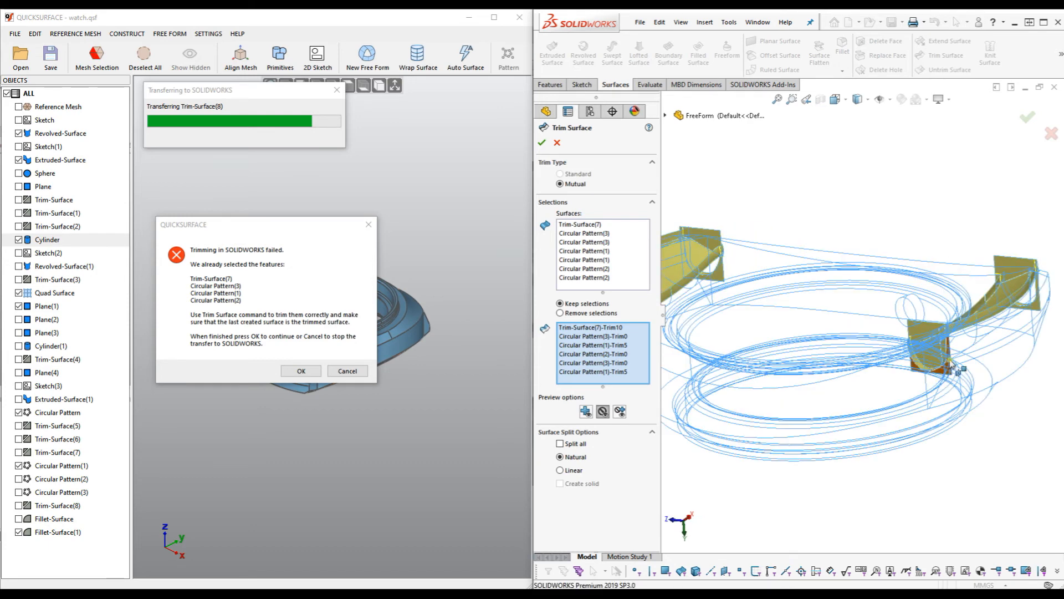
click(833, 327)
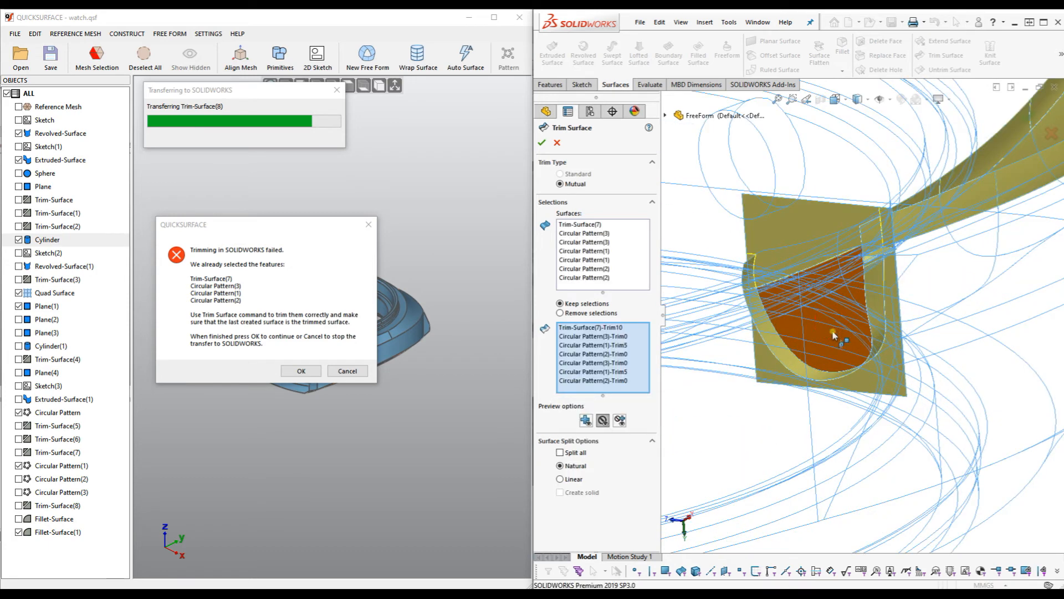
scroll(857, 331, up, 4)
scroll(865, 336, up, 5)
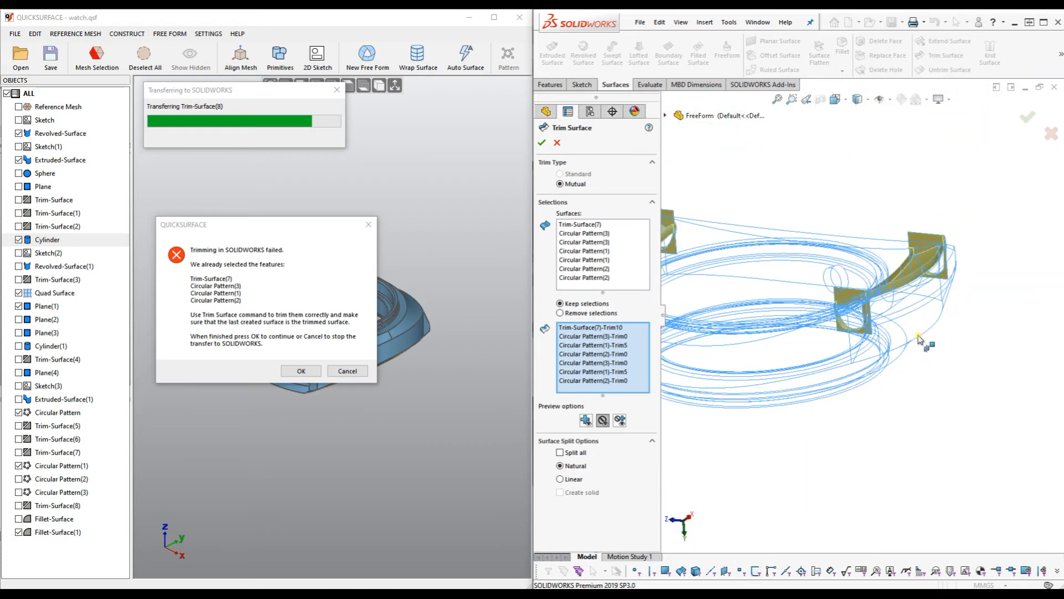
middle_drag(767, 295, 776, 369)
Set the trim preview to show removed pieces as wireframe.
click(586, 420)
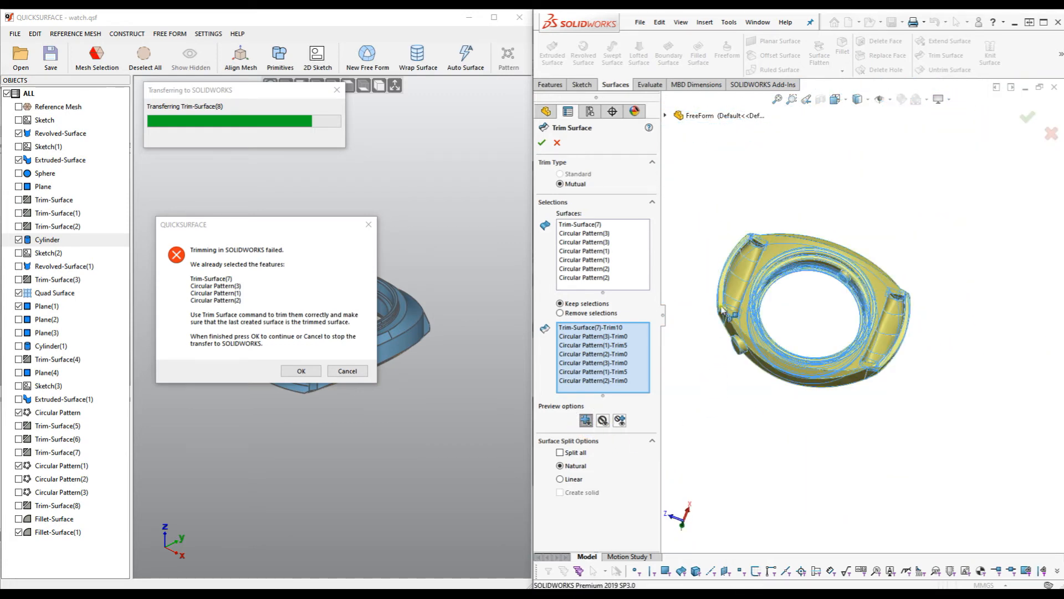
scroll(816, 336, down, 5)
scroll(816, 336, down, 2)
mouse_move(843, 344)
middle_down()
mouse_move(830, 360)
mouse_move(878, 347)
middle_up()
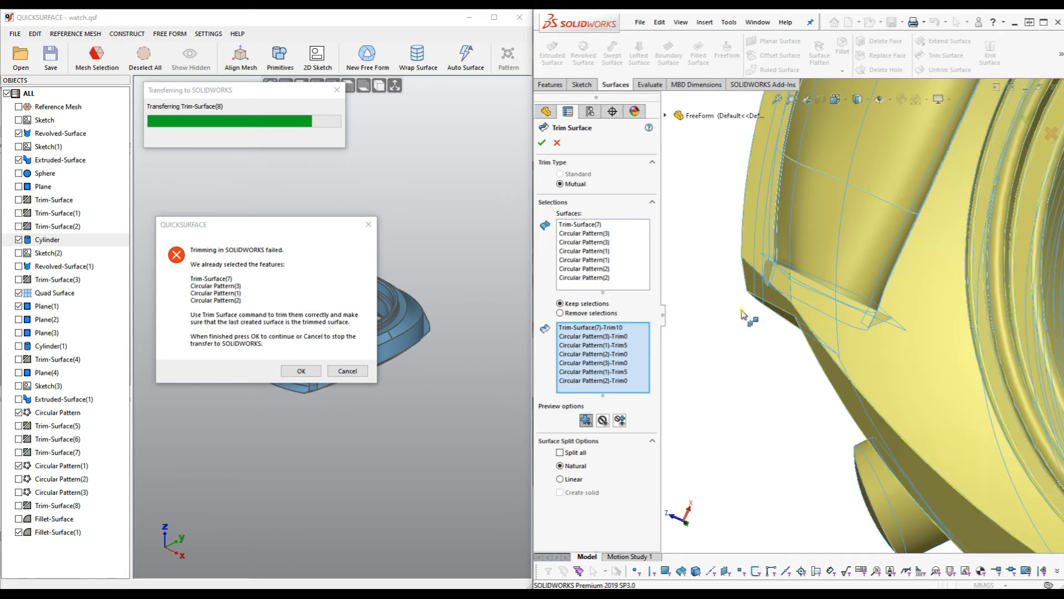
click(605, 421)
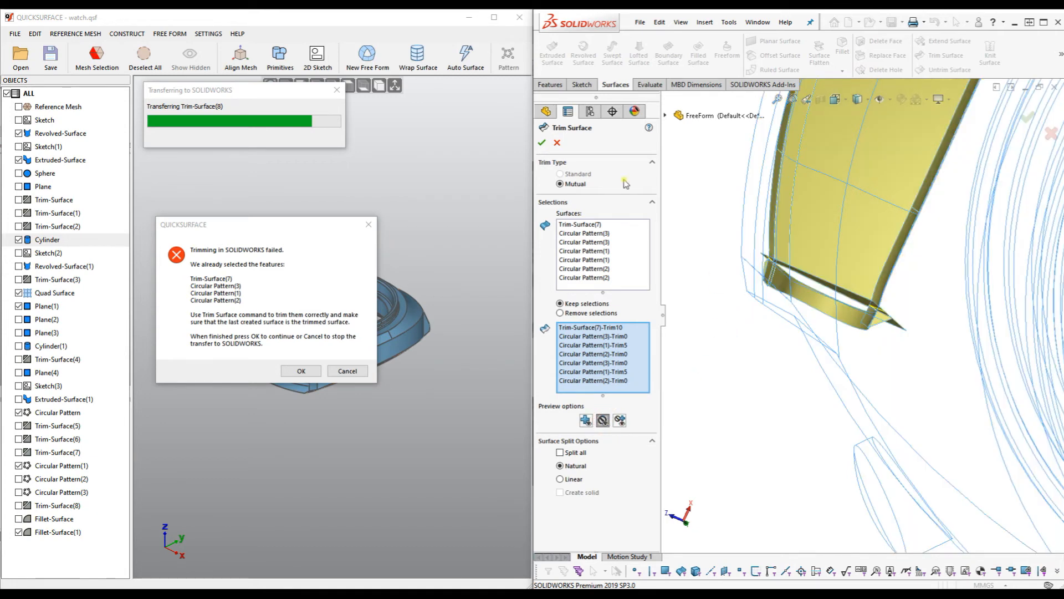
scroll(883, 296, down, 3)
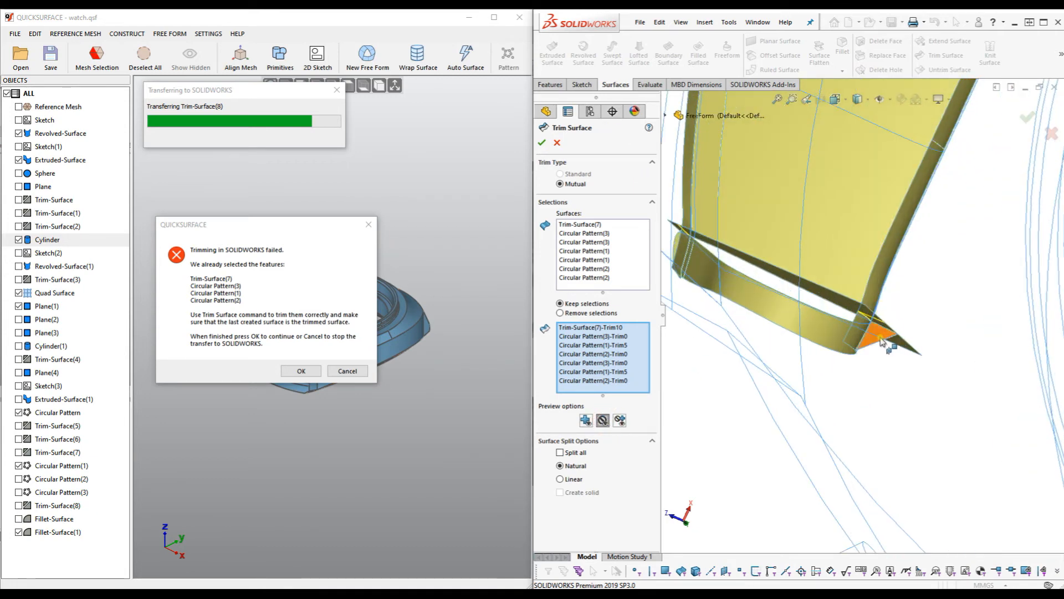
Keep the Trim-Surface(7) pieces Trim3, Trim2, Trim5 and Trim4.
click(886, 338)
middle_drag(761, 333, 786, 333)
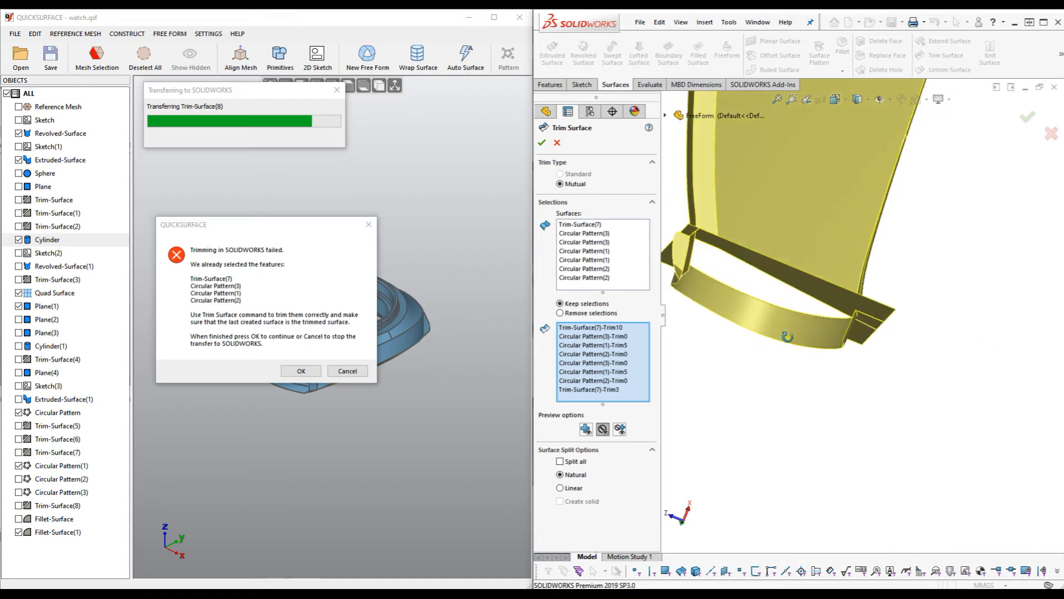
click(701, 265)
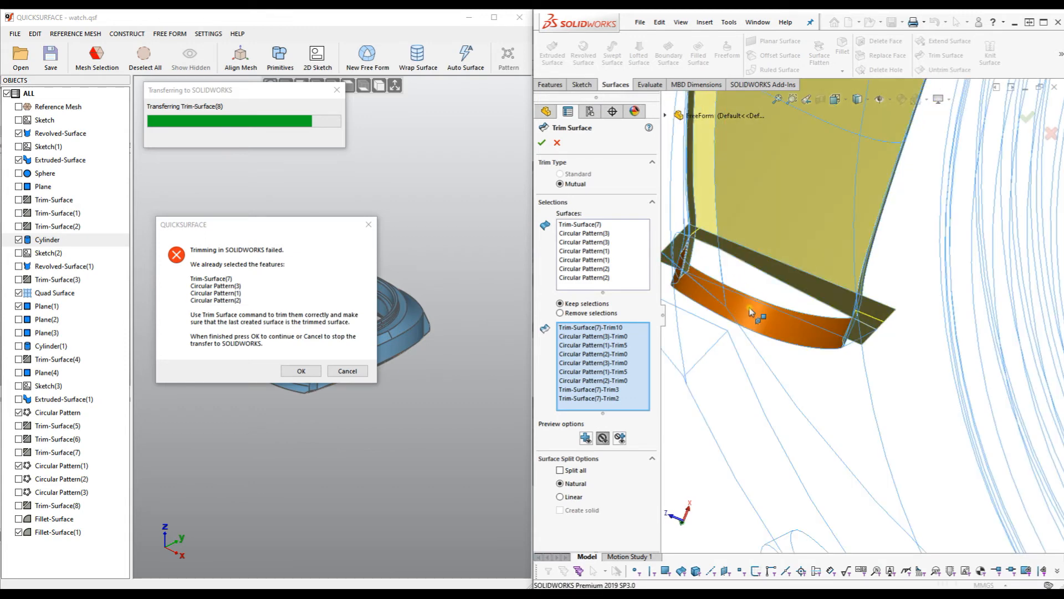
scroll(749, 310, up, 3)
scroll(750, 311, up, 3)
scroll(909, 170, down, 5)
middle_drag(837, 249, 833, 262)
scroll(751, 277, down, 4)
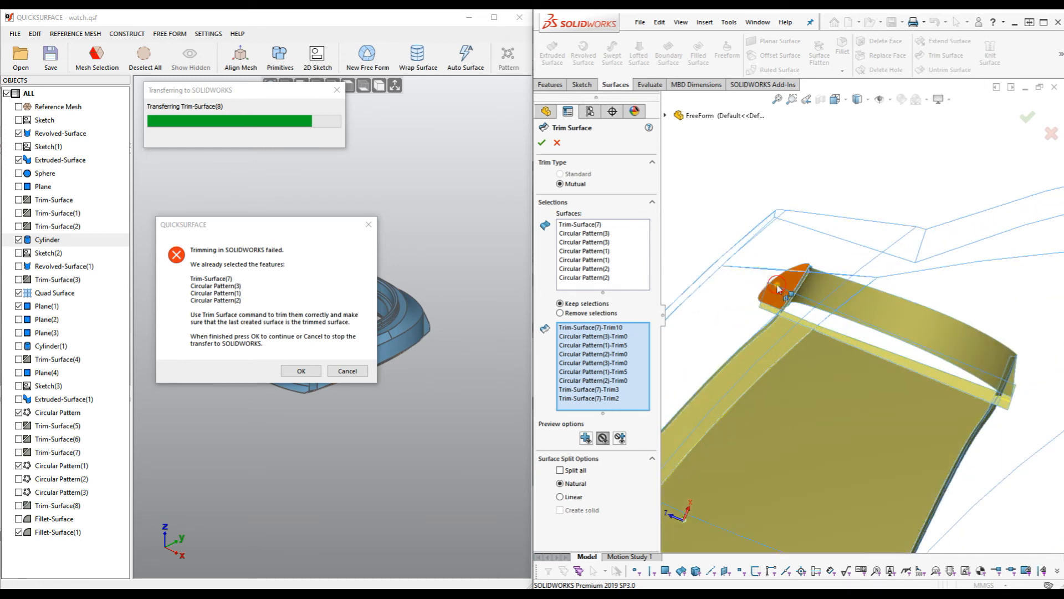
click(778, 288)
middle_drag(912, 311, 842, 297)
click(840, 300)
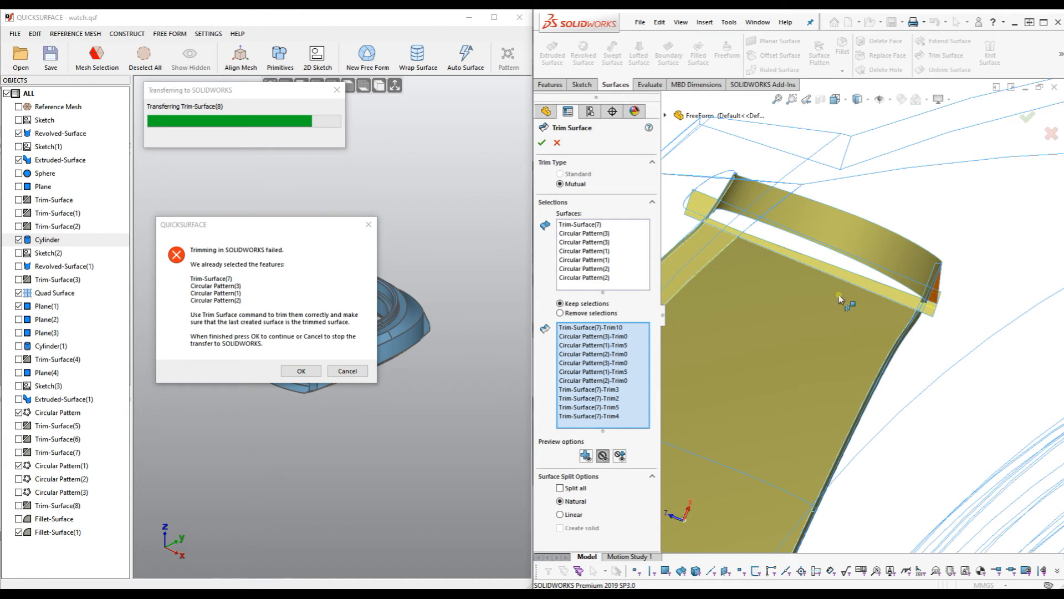
Keep the opposite band's two triangular end faces and its remaining end face piece.
scroll(779, 244, up, 4)
middle_drag(780, 261, 774, 233)
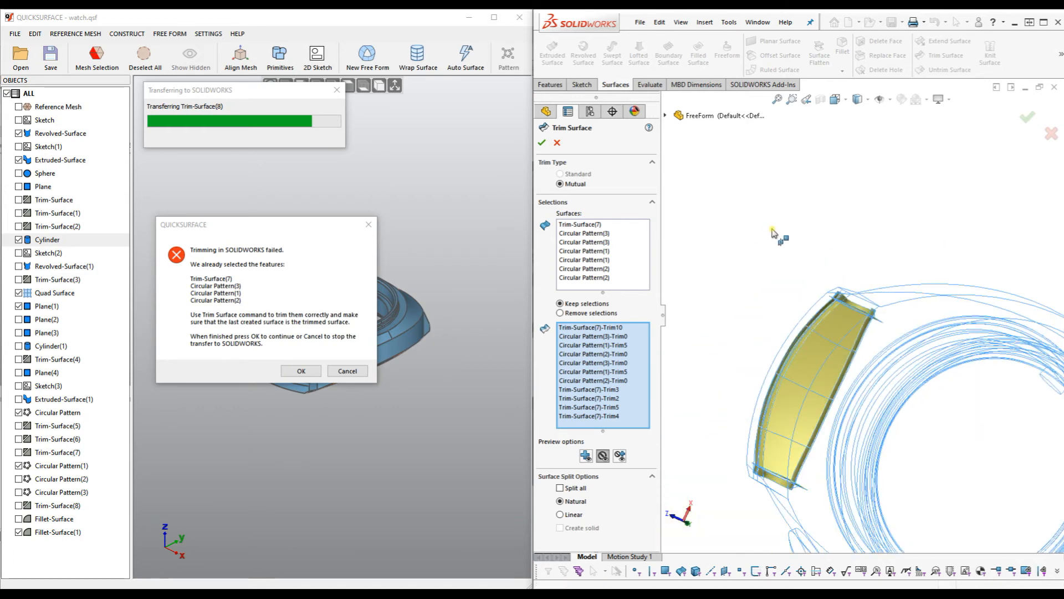
scroll(784, 243, up, 5)
scroll(998, 366, down, 9)
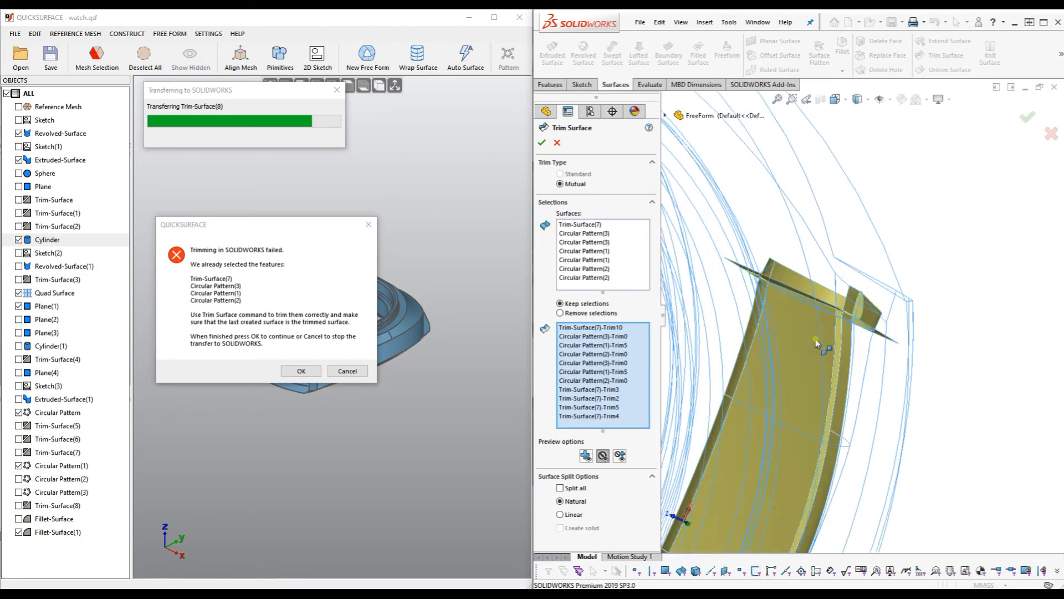
scroll(816, 339, down, 3)
middle_drag(785, 323, 807, 339)
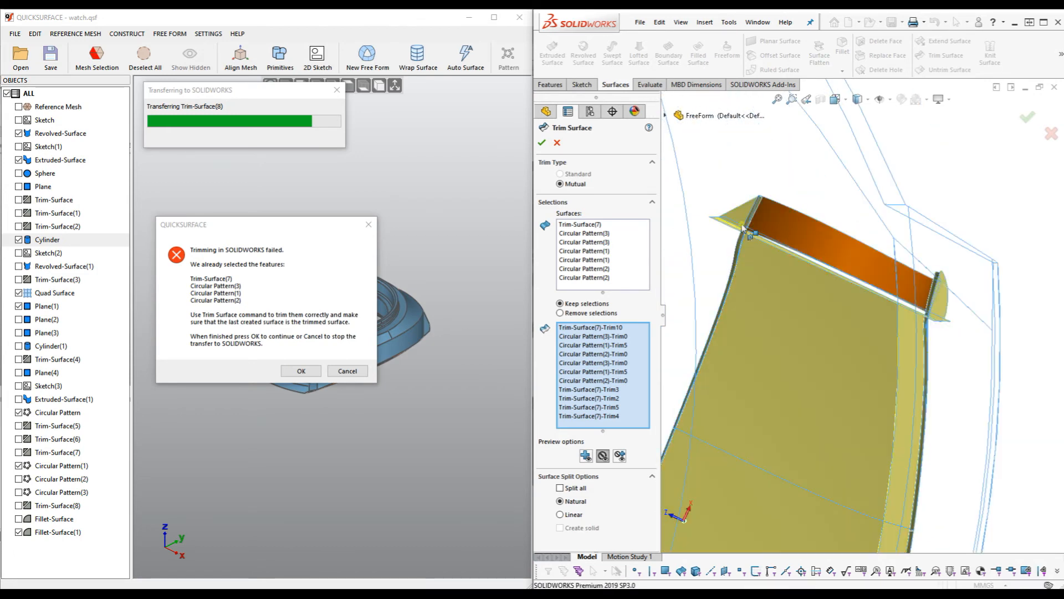
click(745, 218)
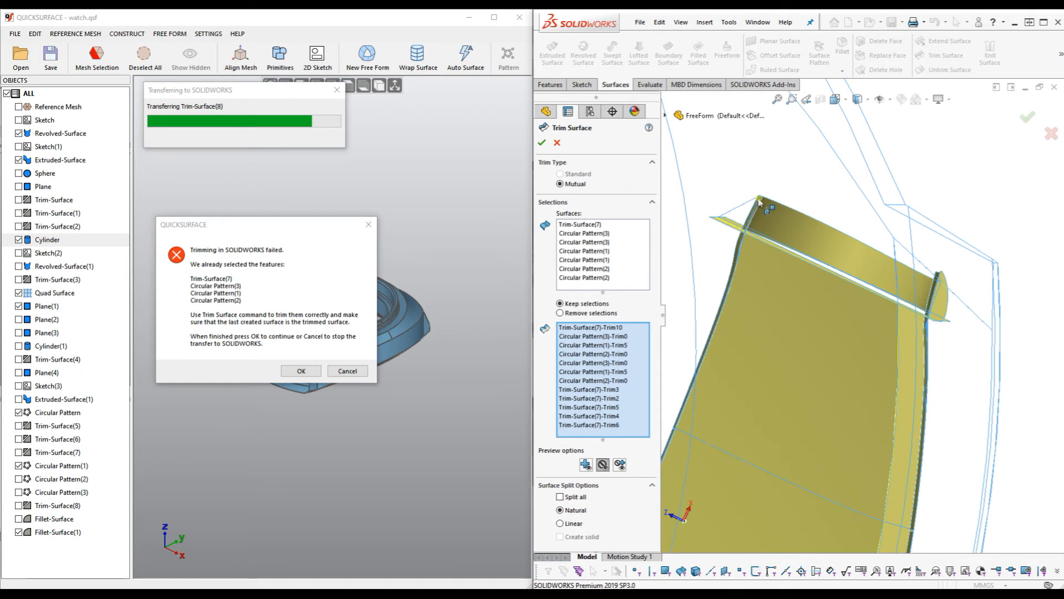
click(948, 291)
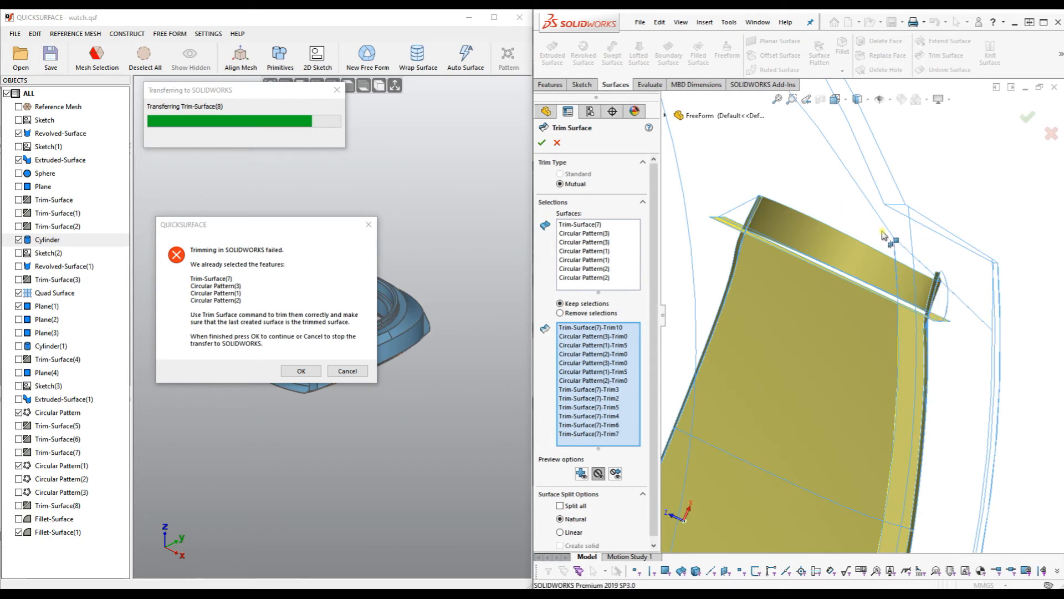
scroll(937, 283, up, 6)
scroll(894, 271, down, 8)
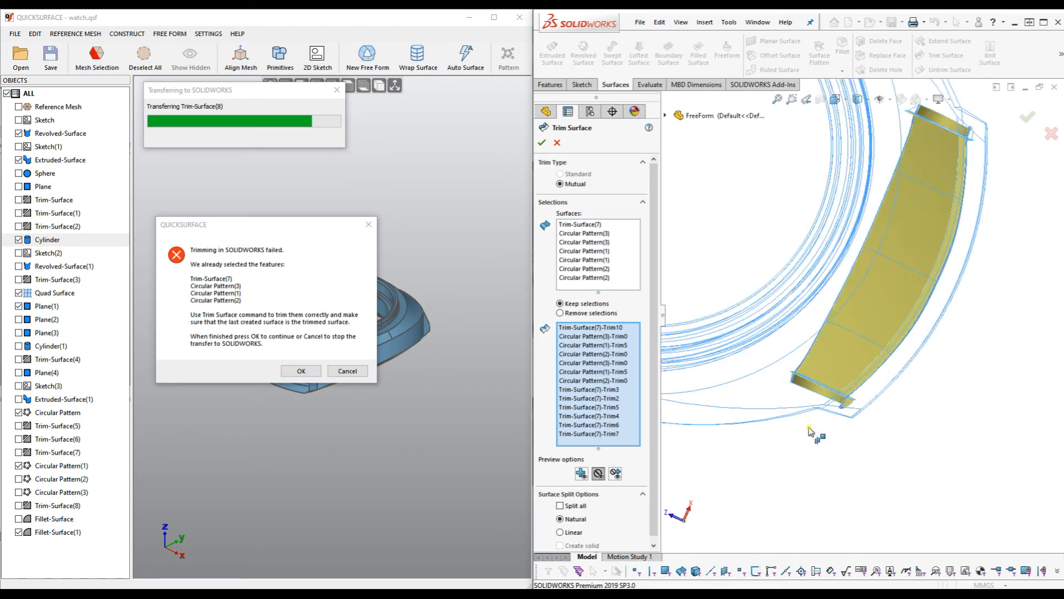
click(886, 349)
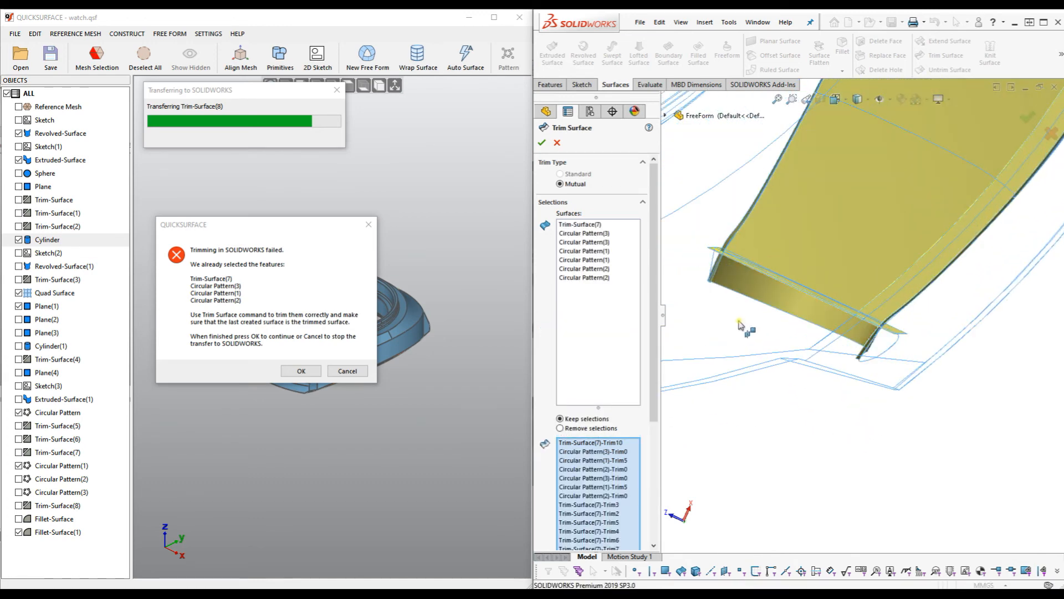
Switch the trim preview back to showing kept pieces and center the watch ring.
middle_drag(765, 369, 750, 328)
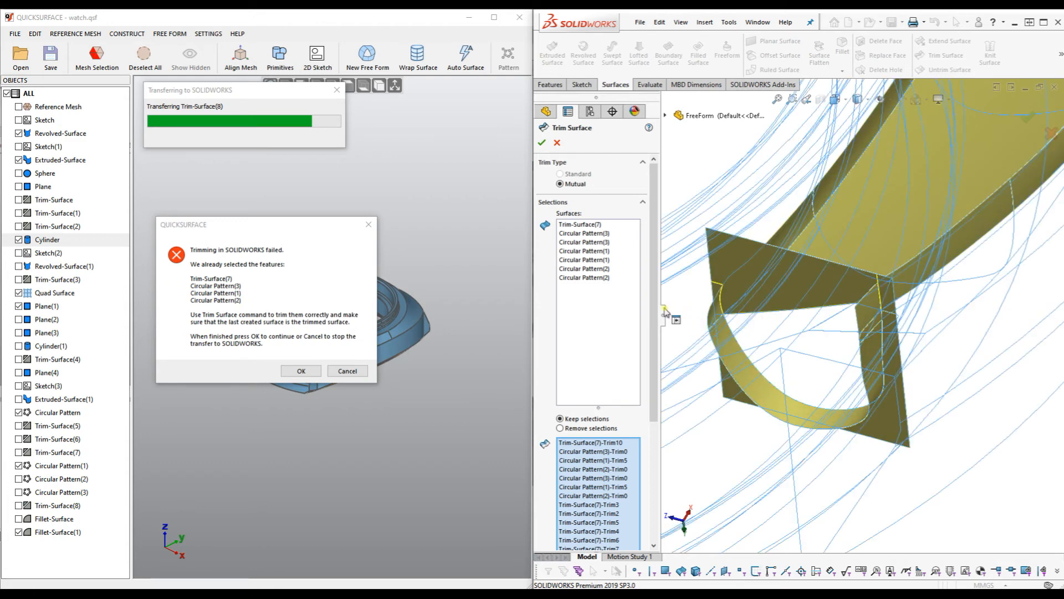
scroll(581, 469, down, 3)
click(581, 468)
scroll(733, 467, up, 5)
scroll(894, 403, up, 5)
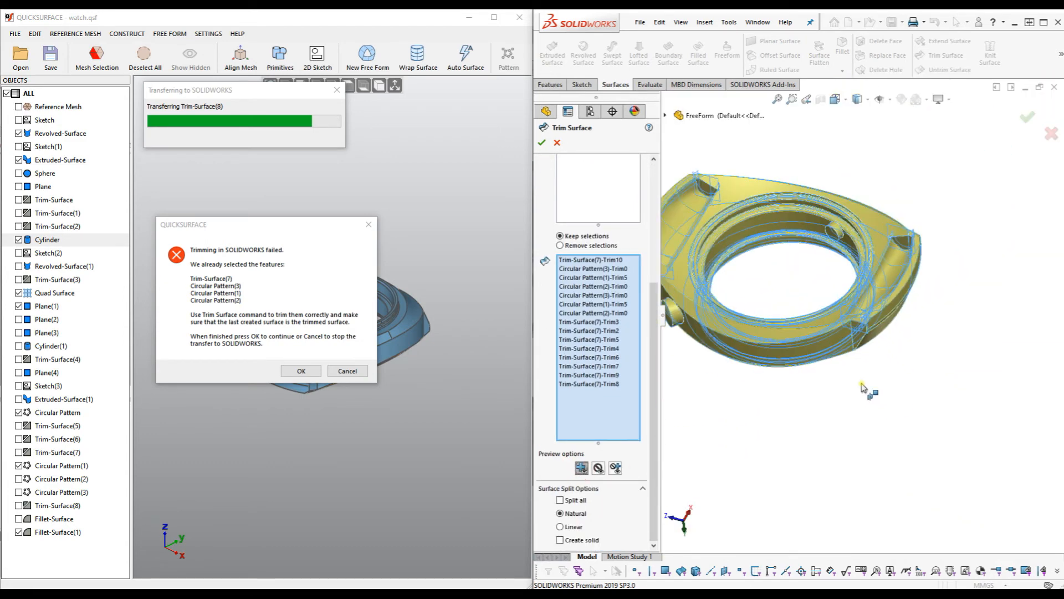
ctrl+middle_drag(773, 277, 827, 341)
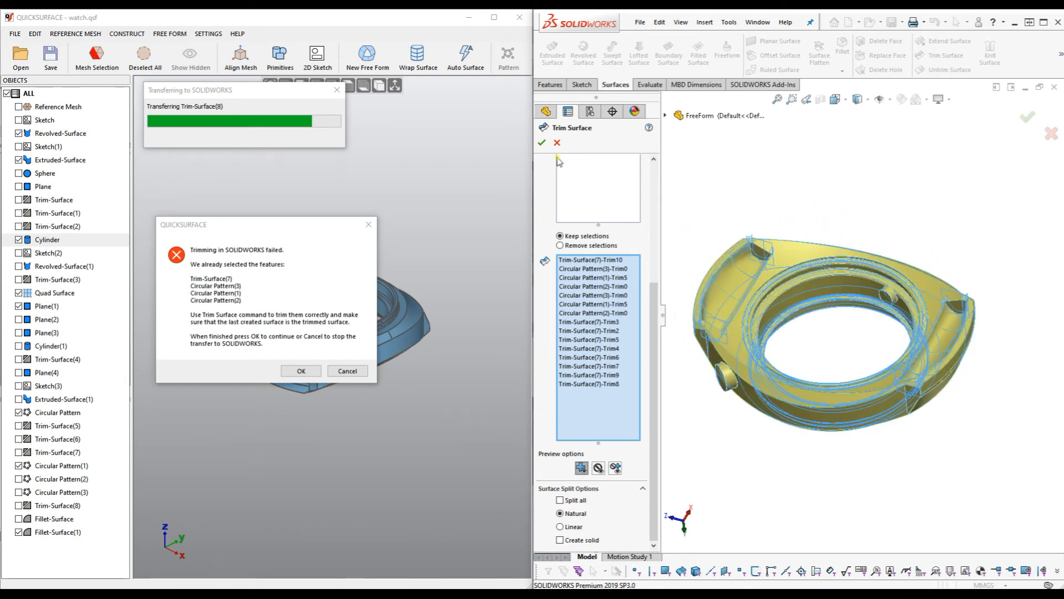
Apply the trim with the chosen kept pieces, creating Surface-Trim9.
click(543, 143)
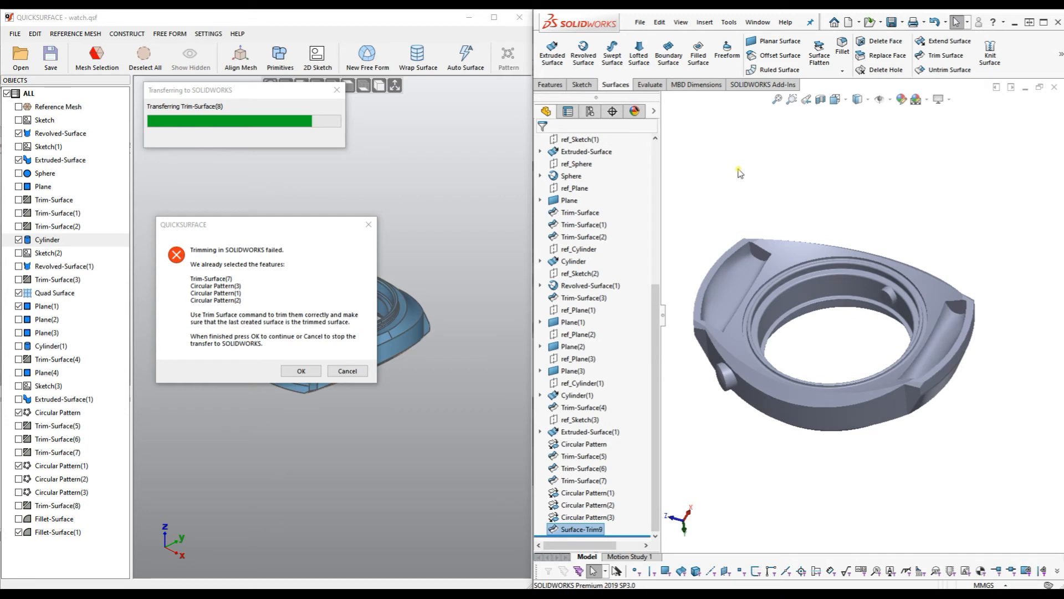
scroll(854, 222, up, 2)
scroll(854, 222, down, 3)
middle_drag(842, 310, 909, 202)
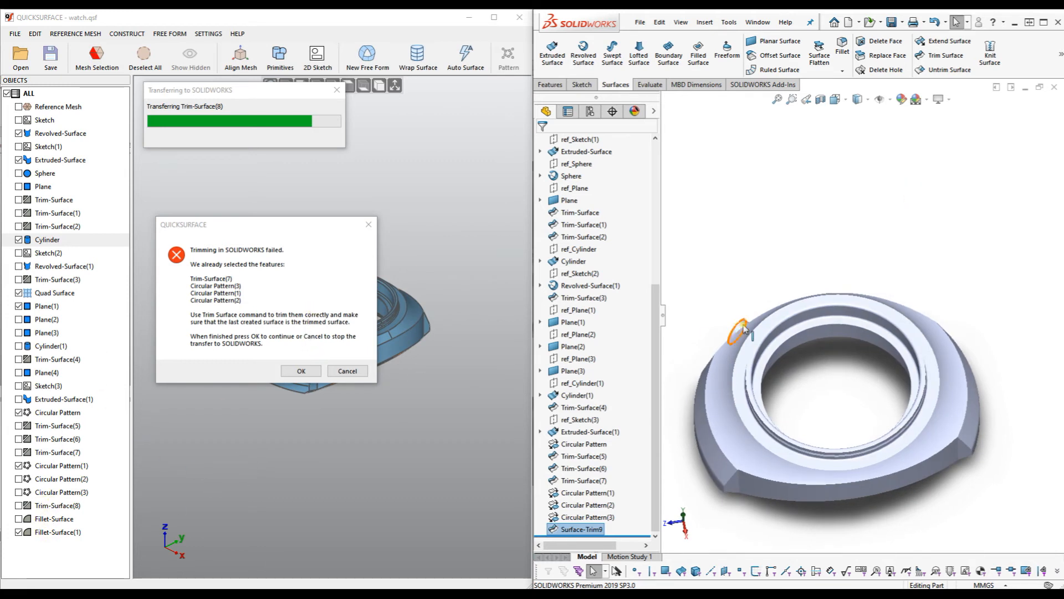
Dismiss the QuickSurface trim error so the transfer resumes to Fillet-Surface(1).
scroll(884, 333, up, 3)
scroll(875, 363, down, 2)
scroll(874, 363, down, 1)
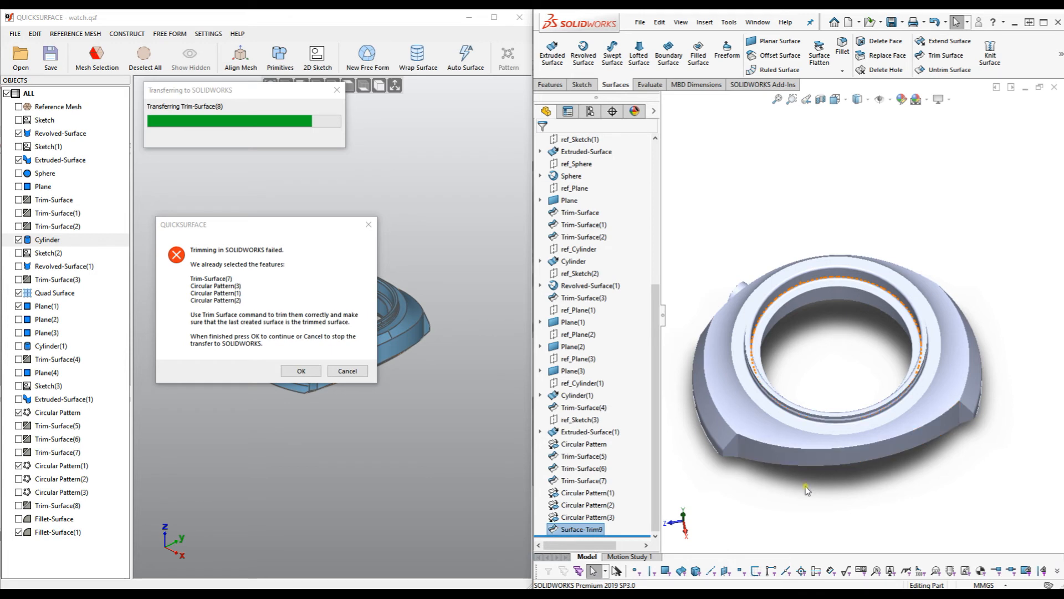
click(294, 369)
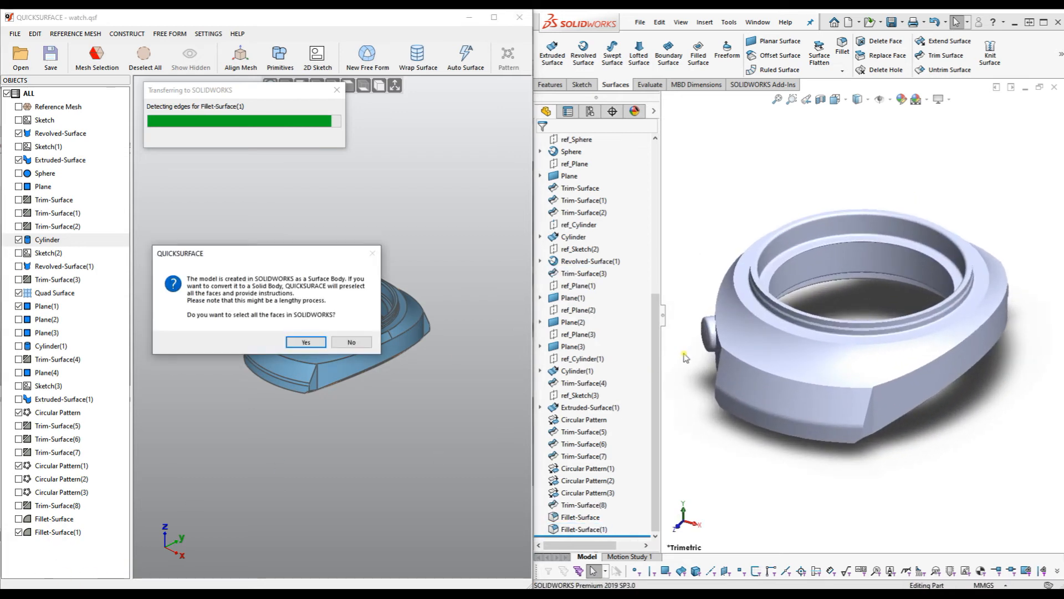
middle_drag(794, 209, 868, 277)
drag(660, 326, 660, 174)
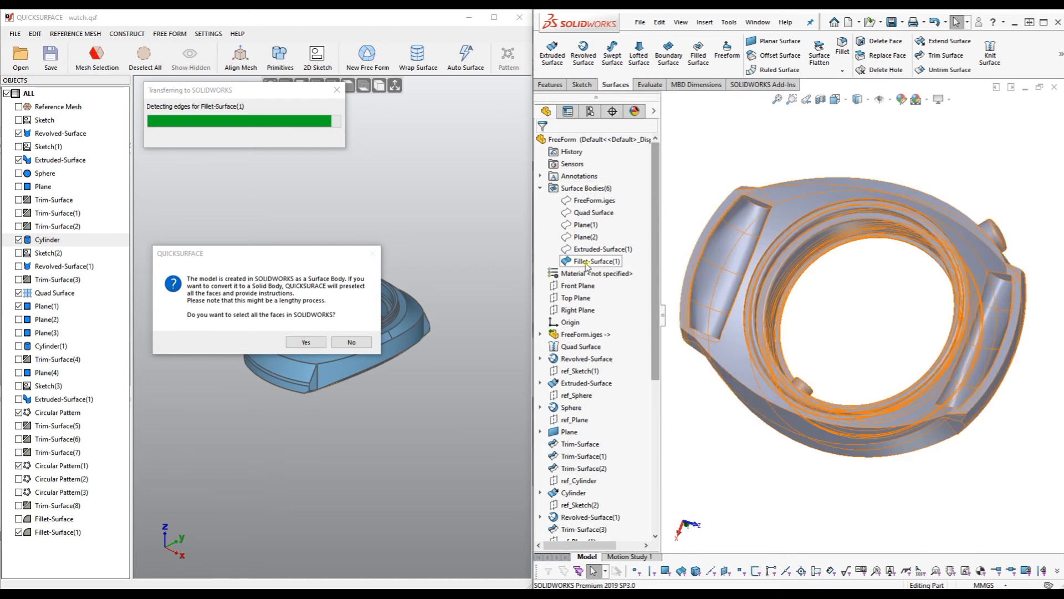
mouse_move(860, 295)
middle_down()
mouse_move(868, 302)
mouse_move(861, 297)
middle_up()
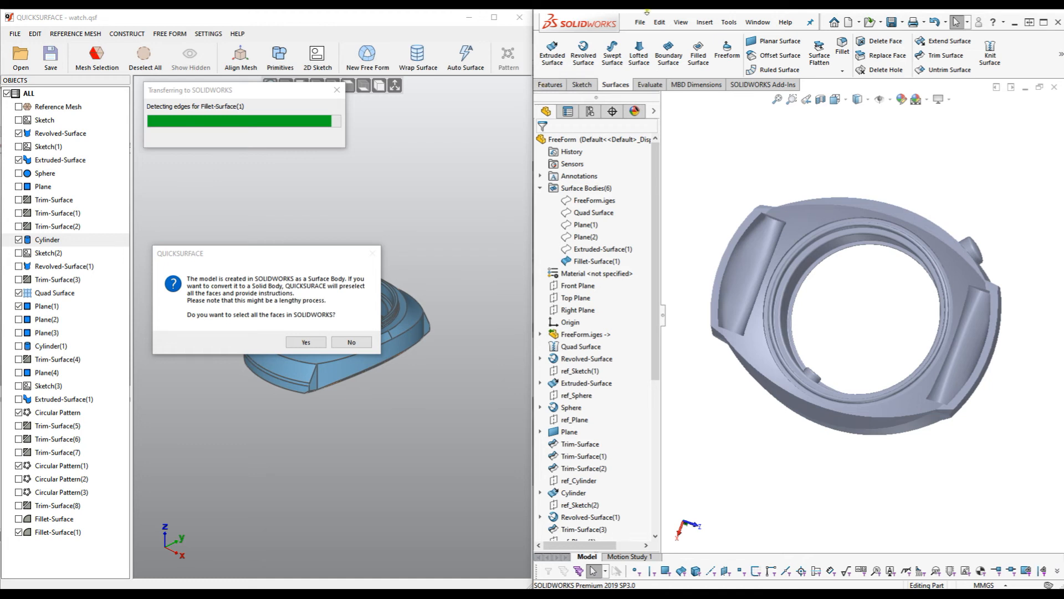
middle_drag(848, 321, 847, 263)
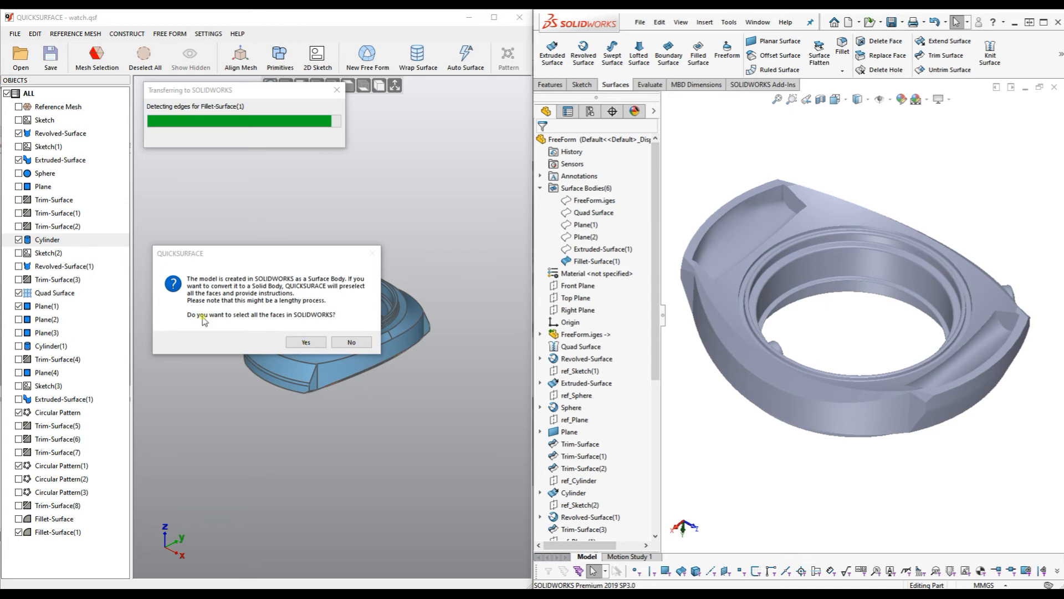
Accept QuickSurface's face selection, then knit all preselected faces with Create solid enabled.
click(305, 339)
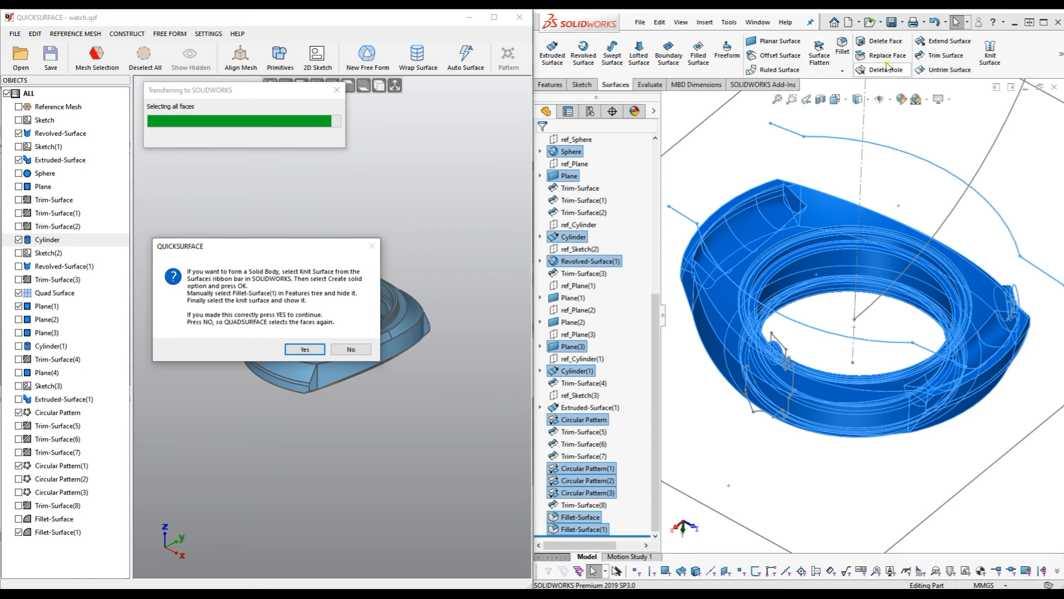
click(990, 55)
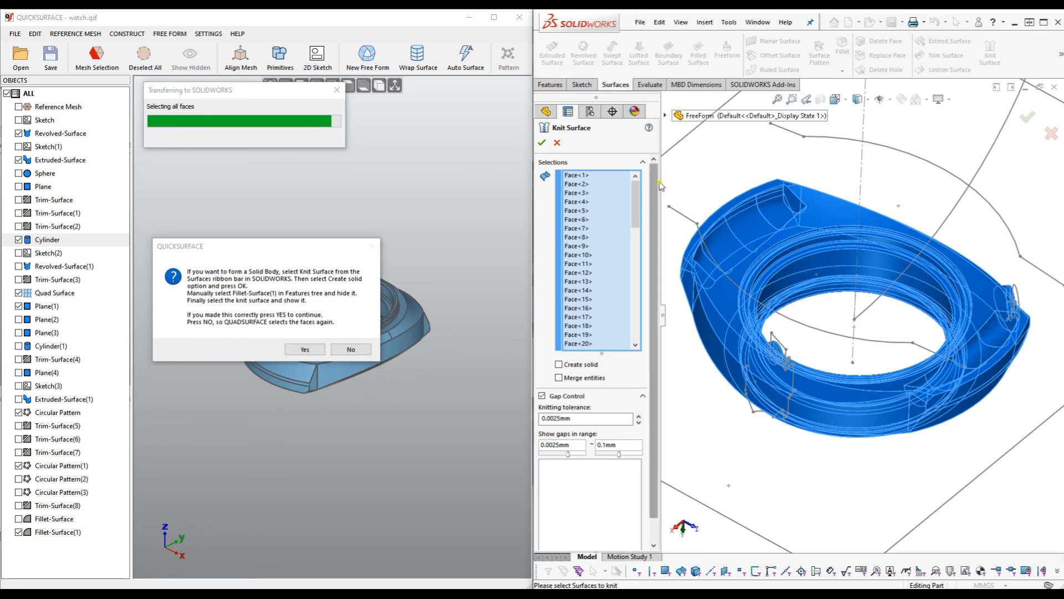
click(559, 365)
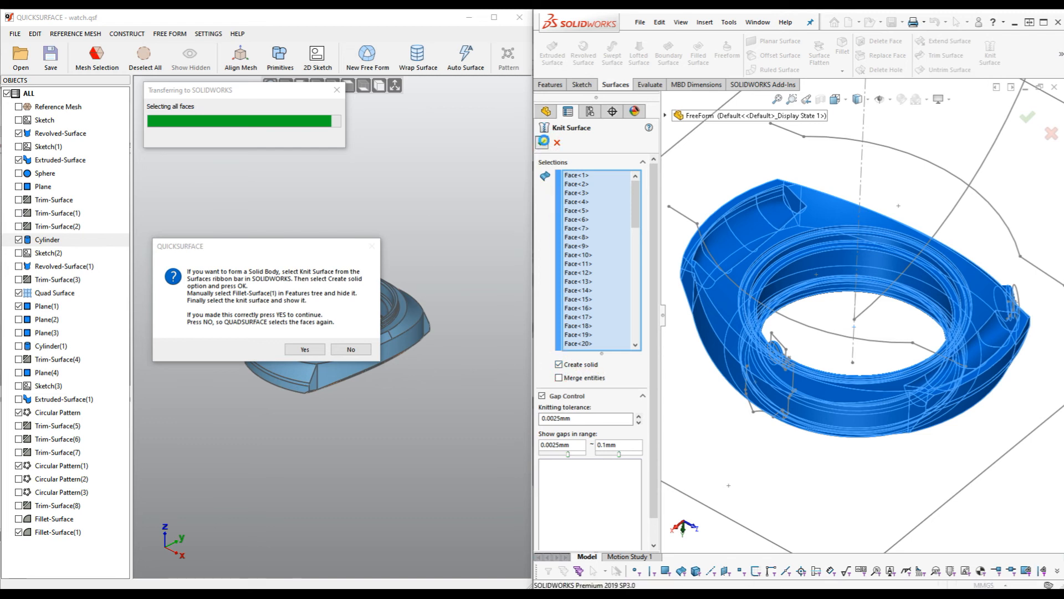
click(544, 141)
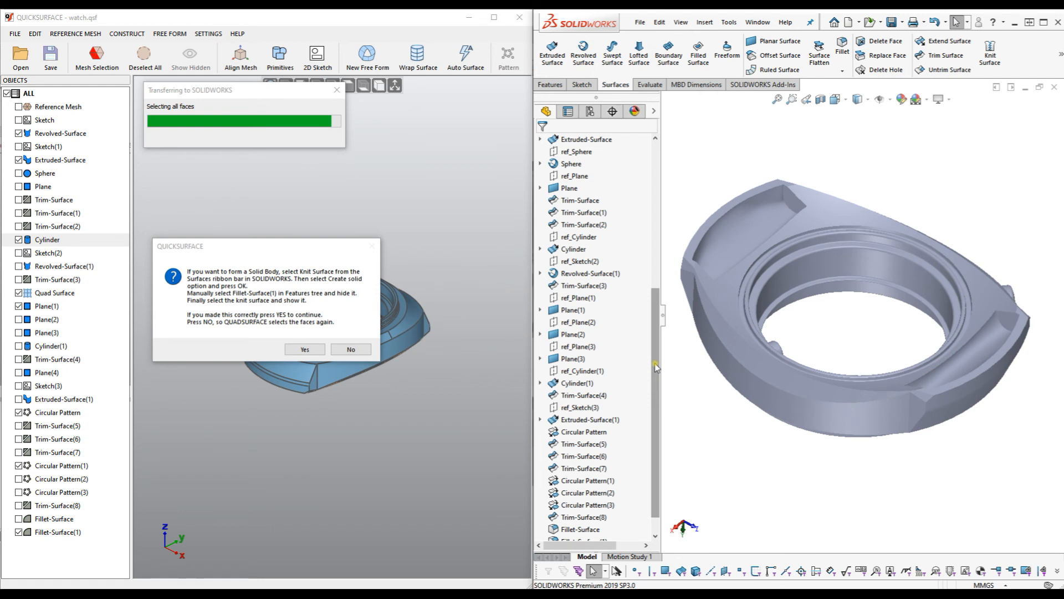
Expand Solid Bodies, select Surface-Knit2 and orbit to inspect the knitted watch case.
scroll(654, 366, down, 2)
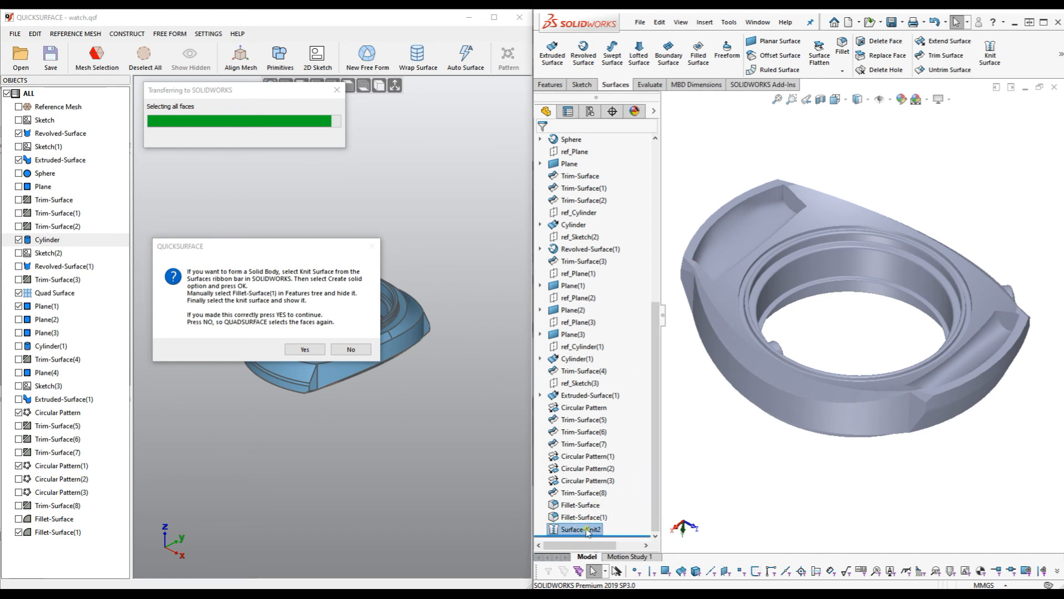
scroll(842, 319, up, 2)
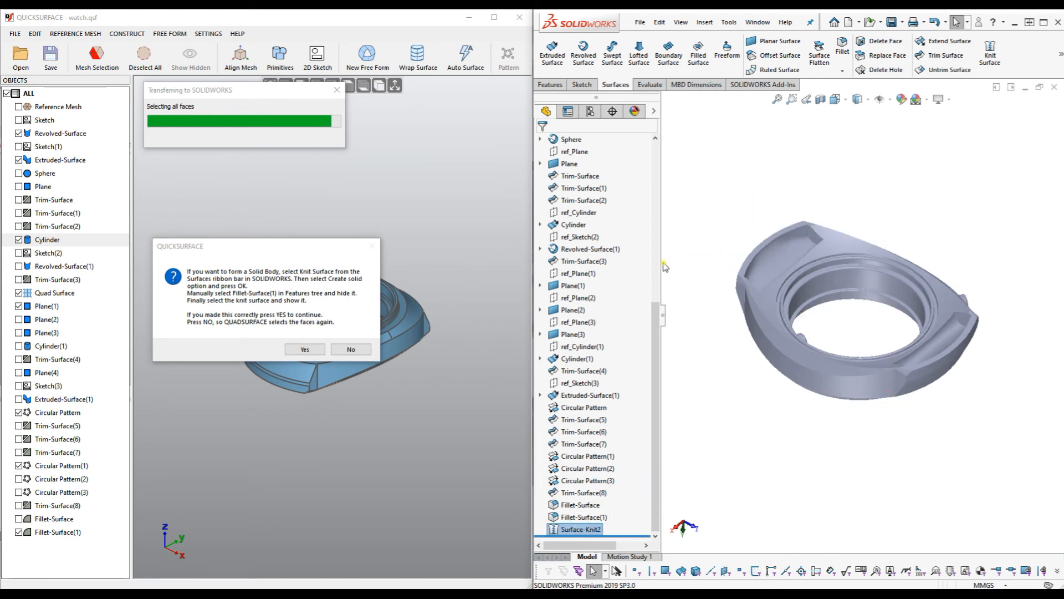
drag(655, 335, 652, 164)
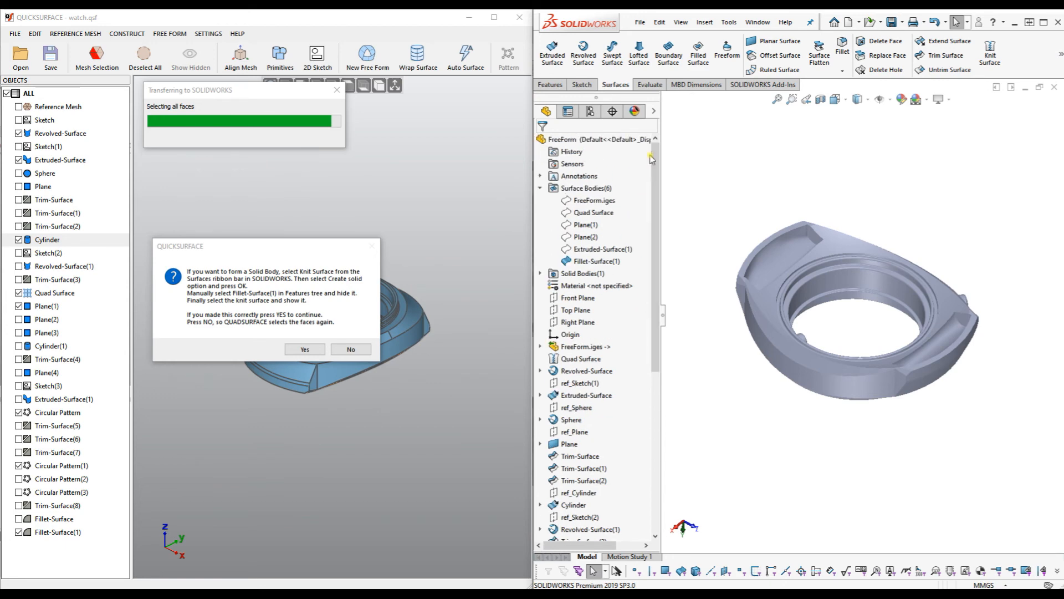
click(540, 273)
click(592, 288)
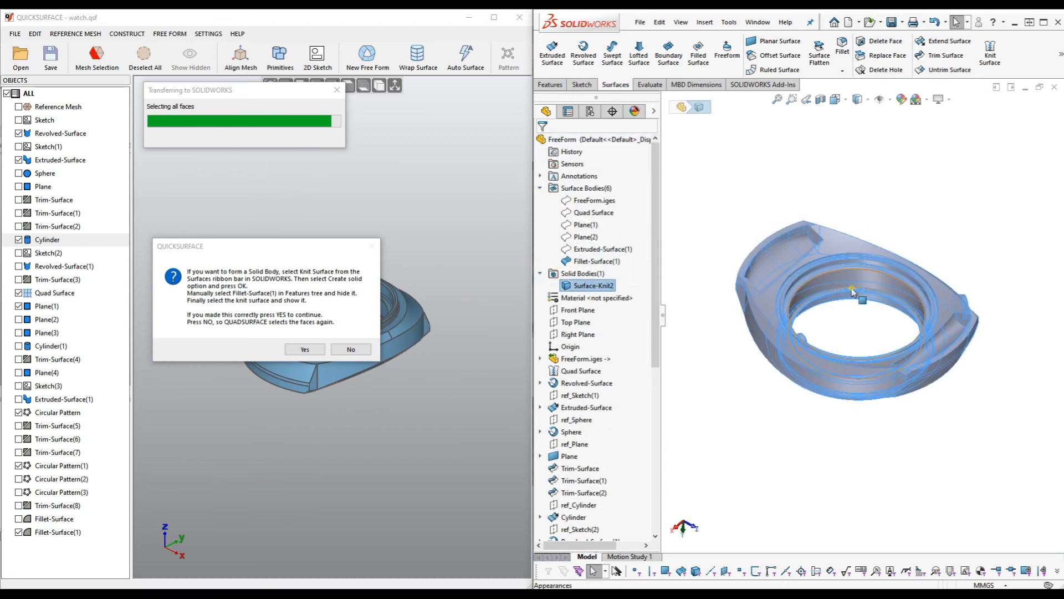
scroll(851, 290, down, 2)
middle_drag(853, 321, 881, 244)
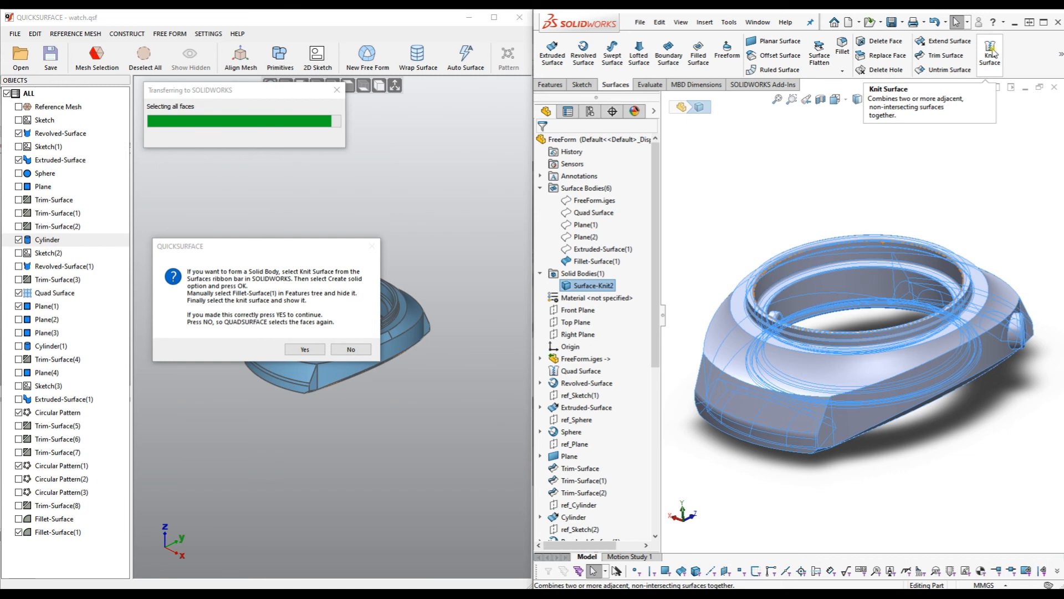
Confirm the knit in QuickSurface and dismiss the 'Transfer to SOLIDWORKS completed' message.
click(304, 349)
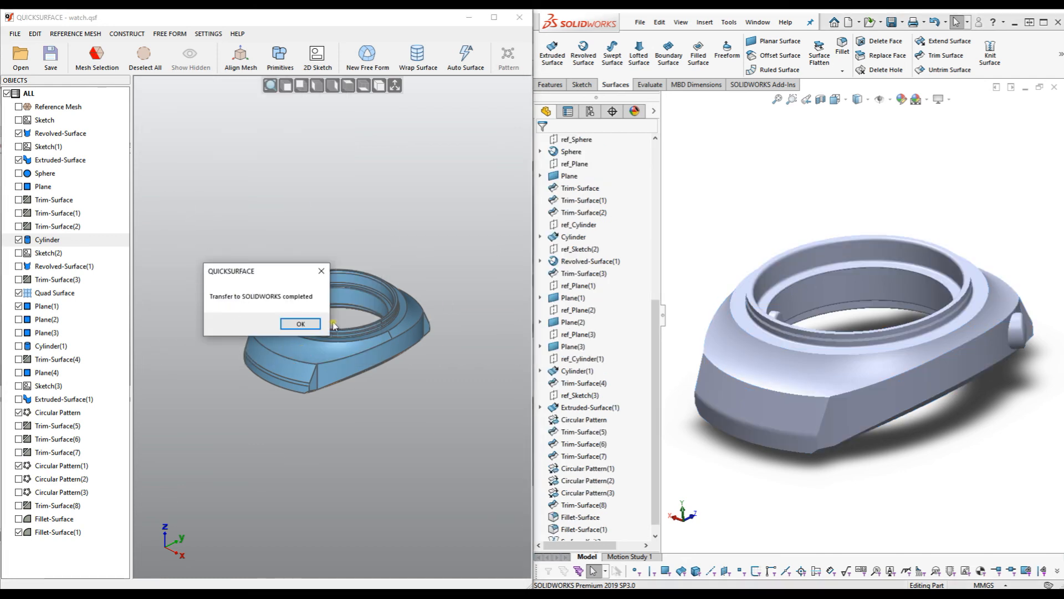
click(300, 324)
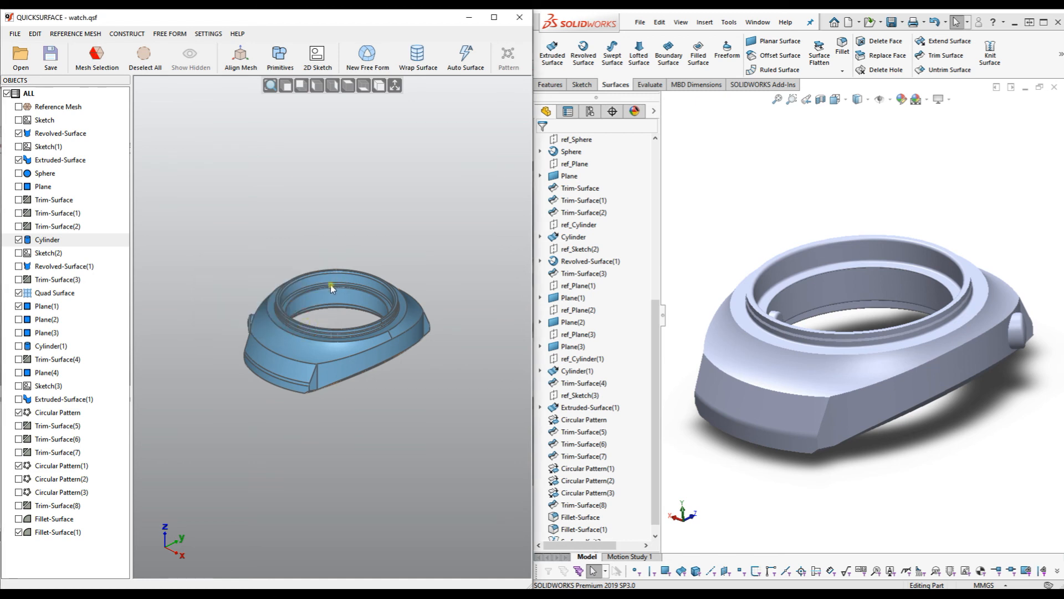
middle_drag(328, 344, 361, 353)
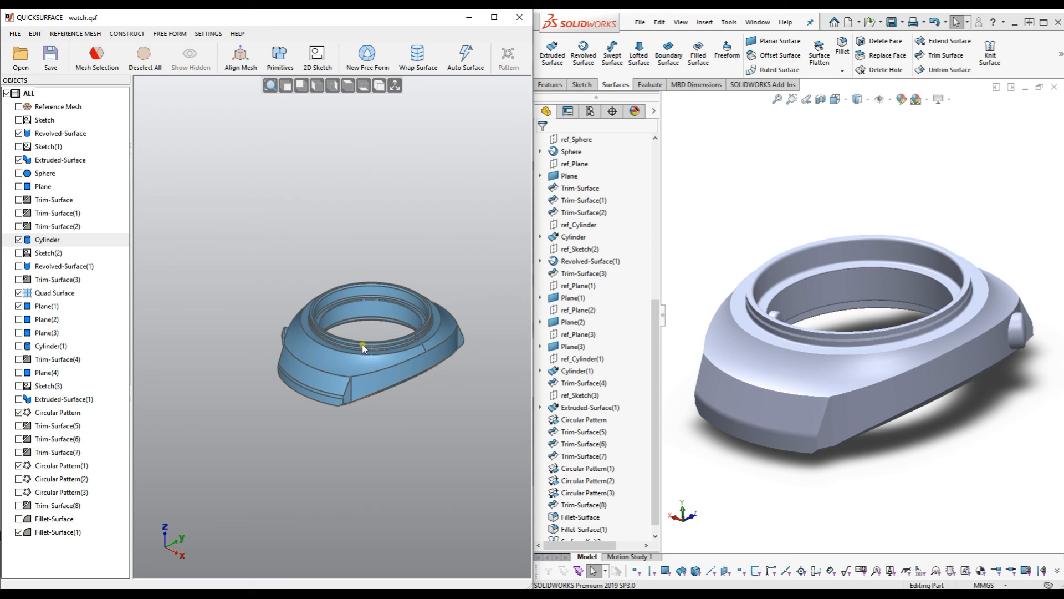
scroll(361, 344, up, 5)
scroll(368, 336, down, 3)
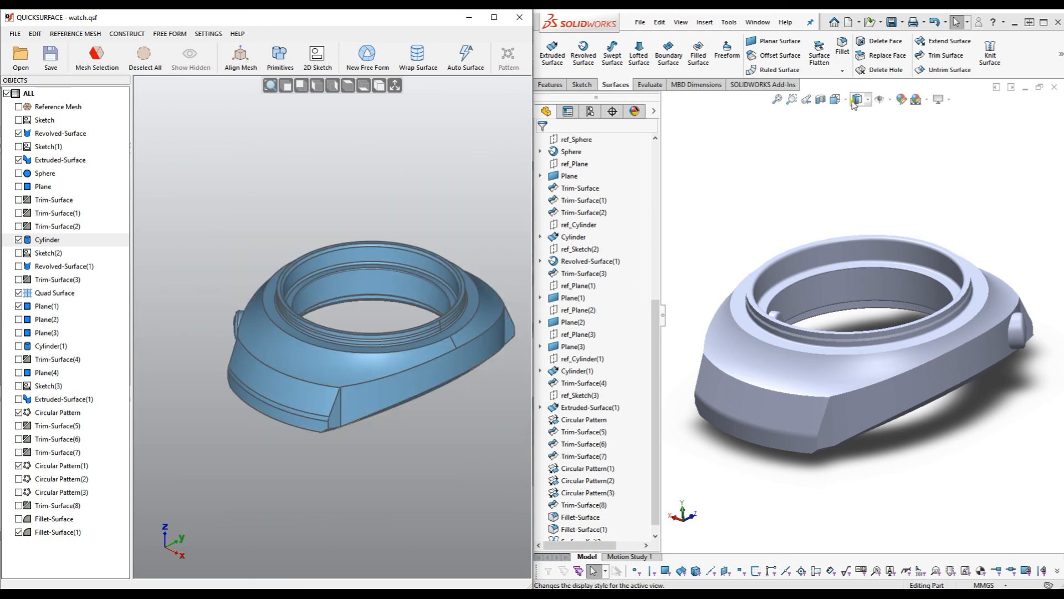
Set both the SOLIDWORKS and QuickSurface models to Isometric view.
click(869, 101)
click(846, 100)
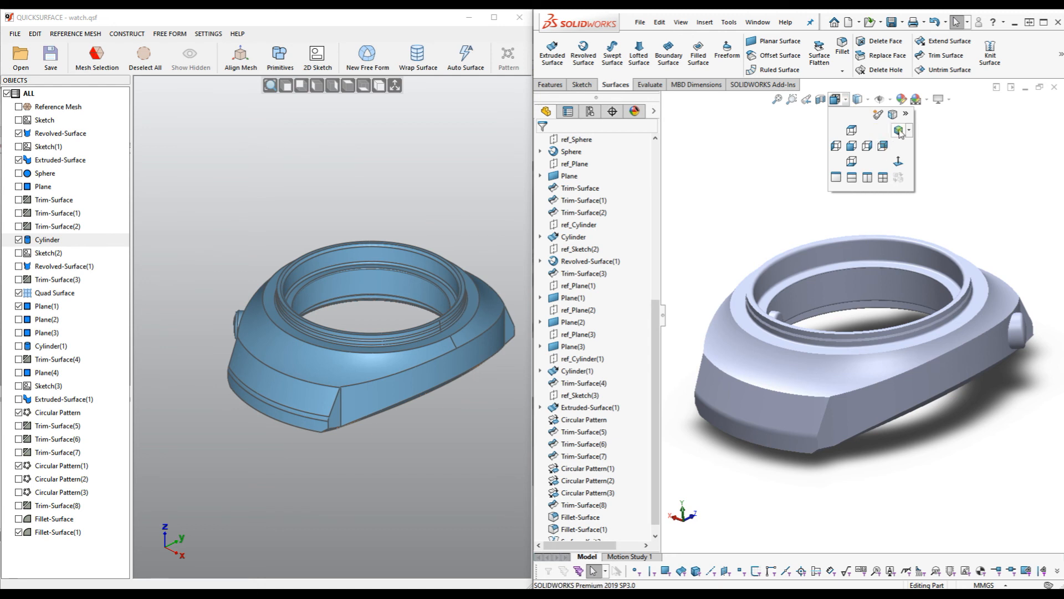
click(897, 123)
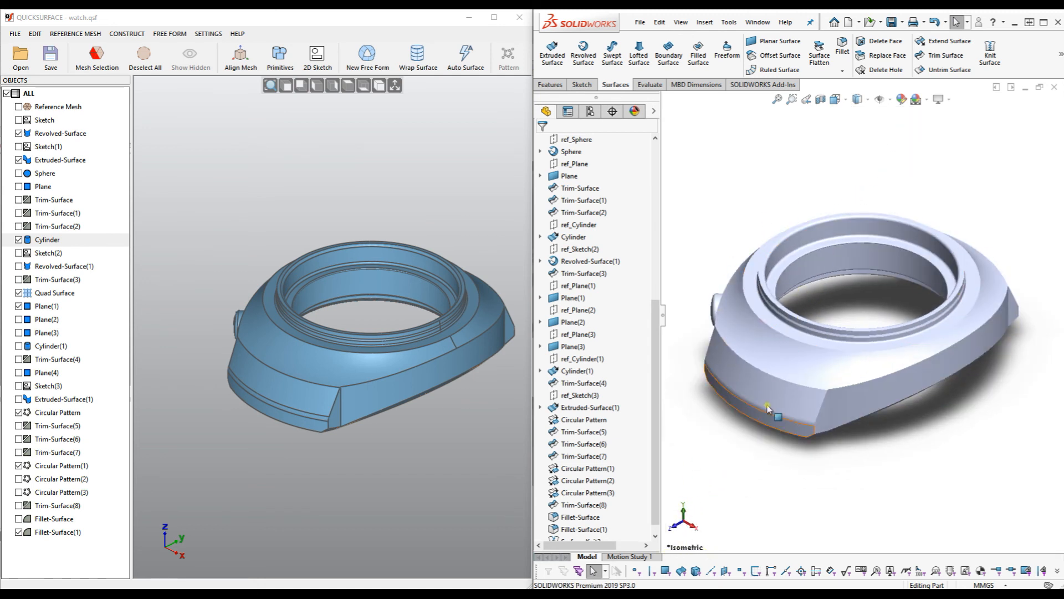
click(379, 86)
scroll(310, 355, up, 5)
scroll(326, 345, down, 3)
middle_drag(355, 329, 350, 337)
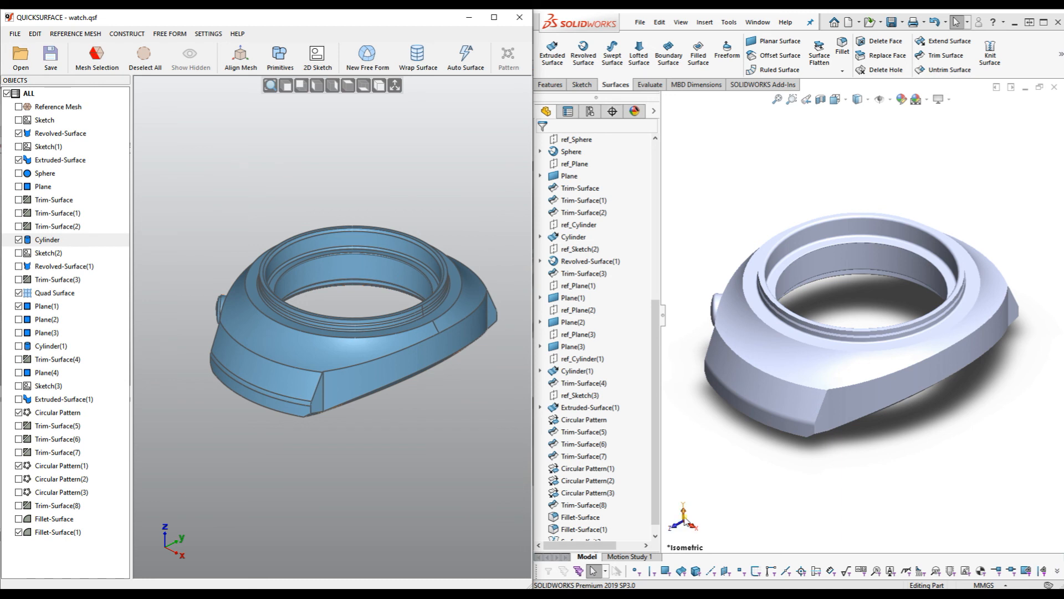
middle_drag(849, 377, 798, 310)
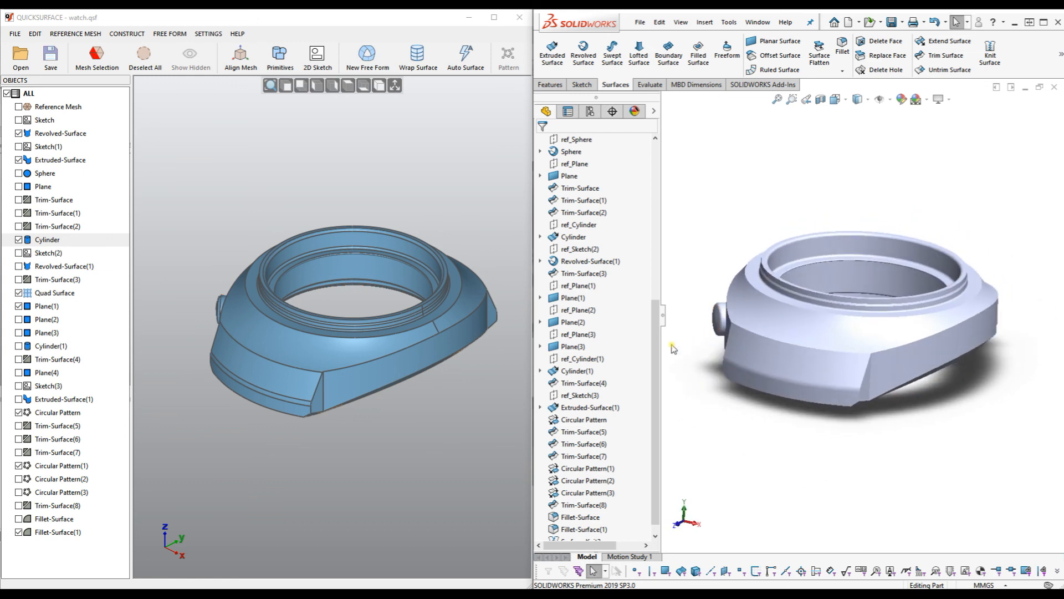
Expand the Cylinder feature and edit its Sketch4.
middle_drag(722, 316, 874, 406)
scroll(925, 372, down, 4)
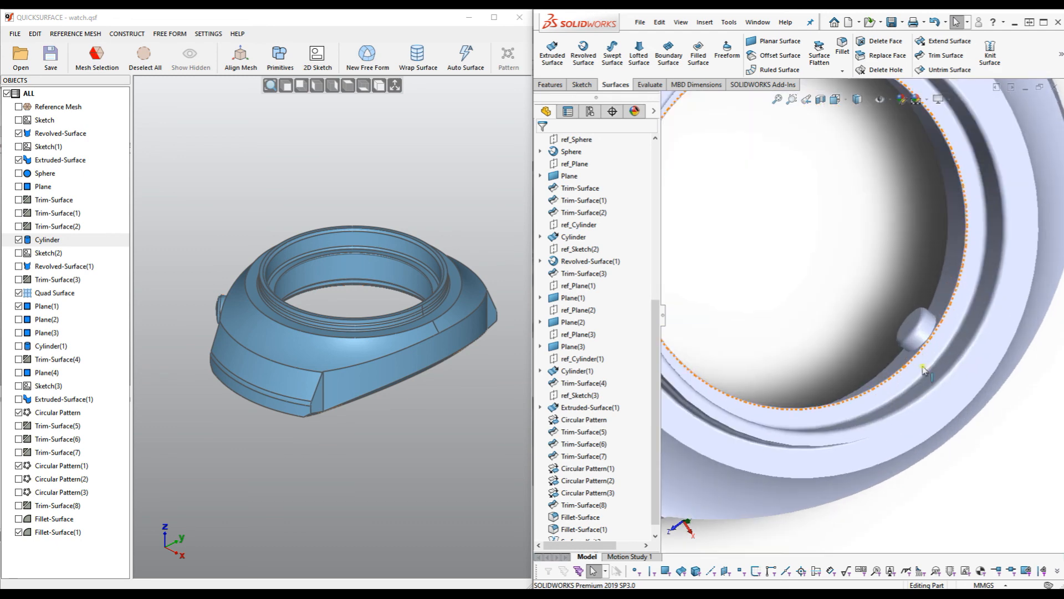
click(923, 334)
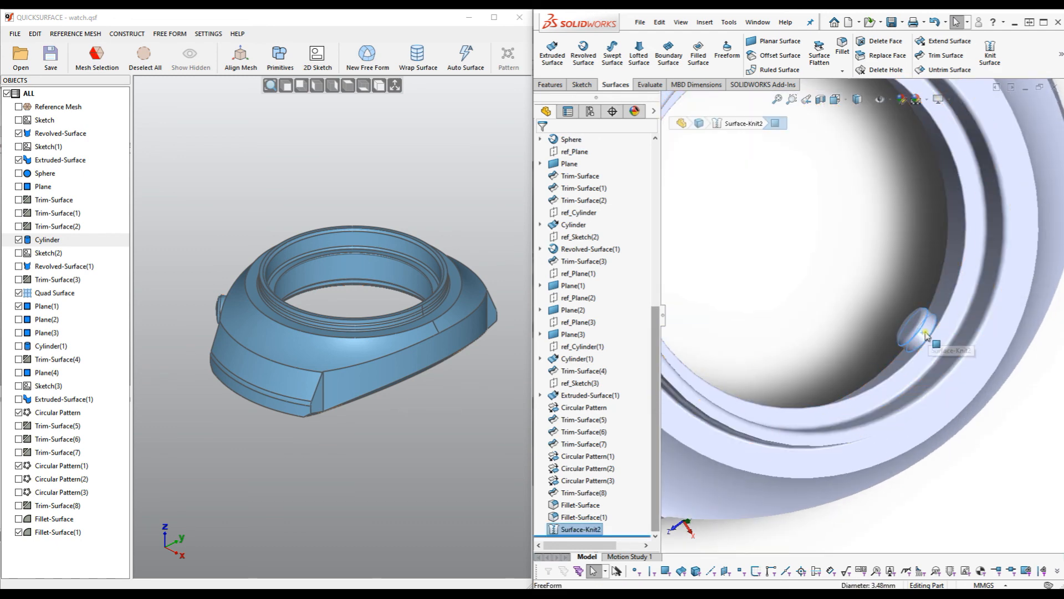
scroll(822, 306, up, 4)
scroll(821, 306, up, 2)
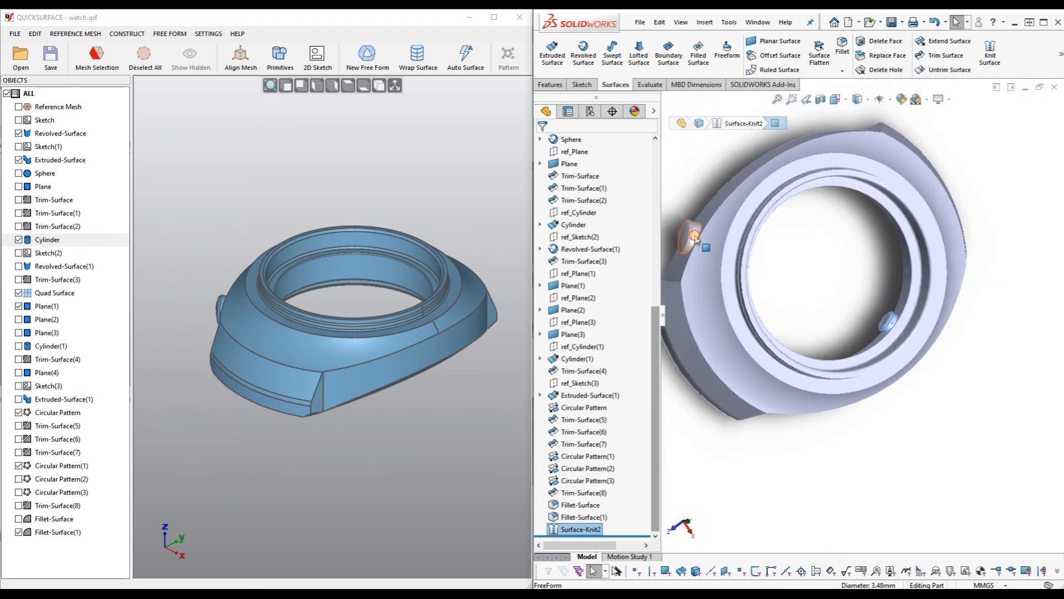
click(574, 225)
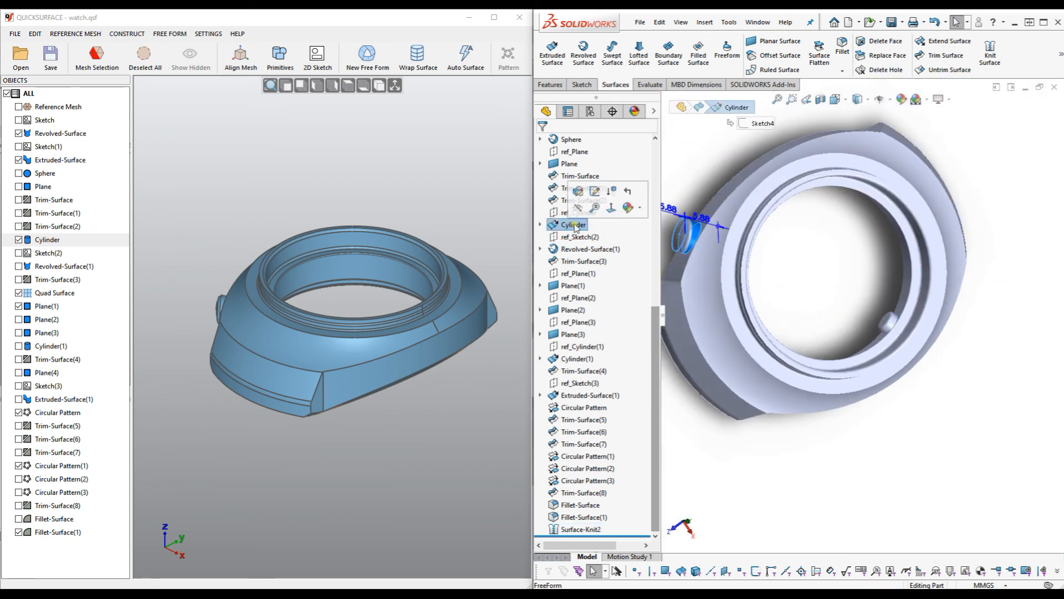
click(540, 224)
click(584, 234)
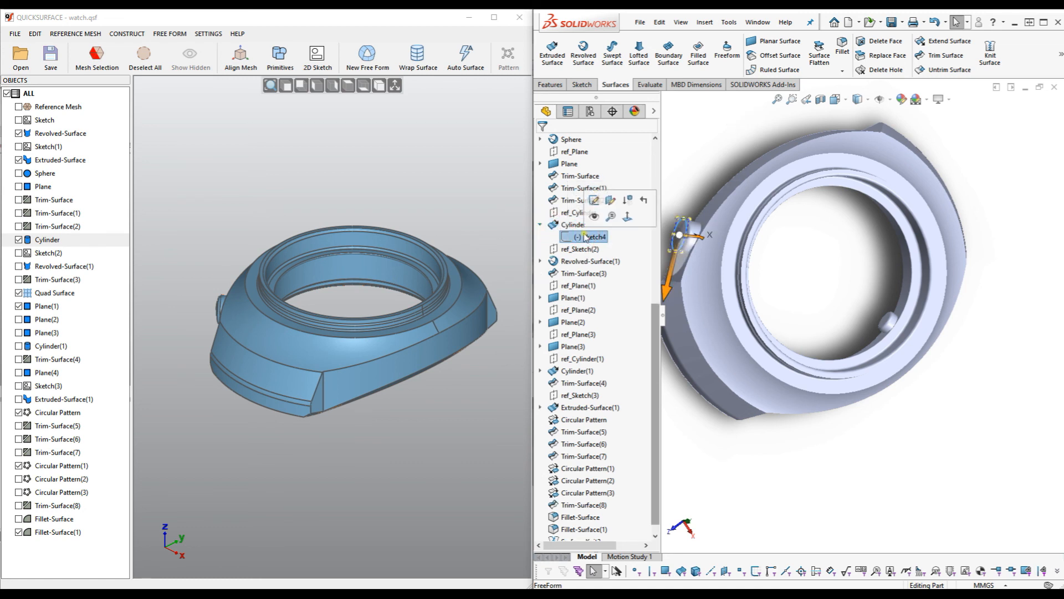
click(593, 202)
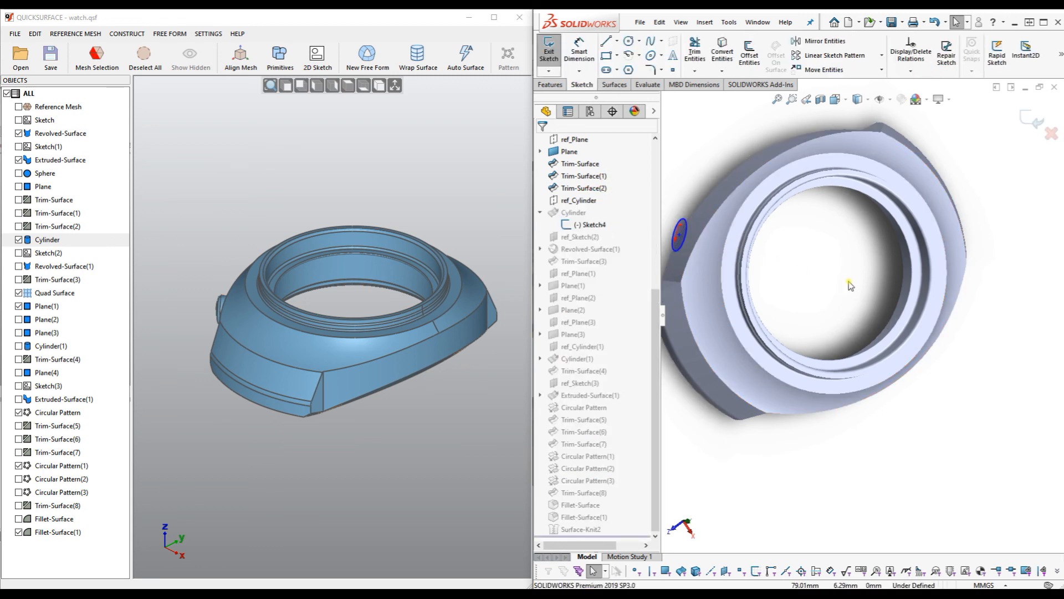
Dimension the sketch circle's diameter, change 5.3574 to 5.3, and exit the sketch.
key(space)
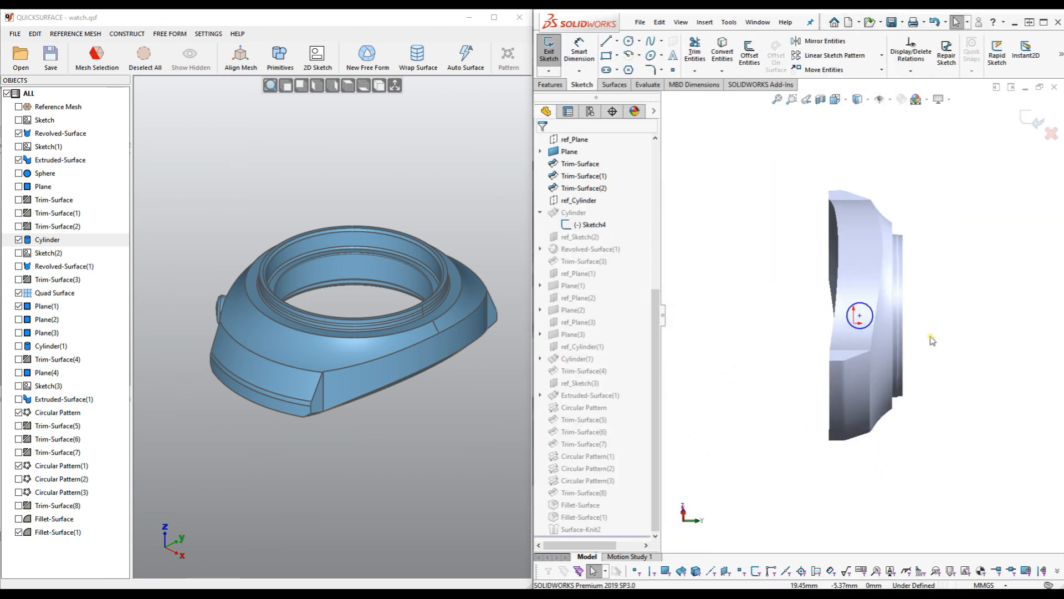
click(579, 49)
click(835, 298)
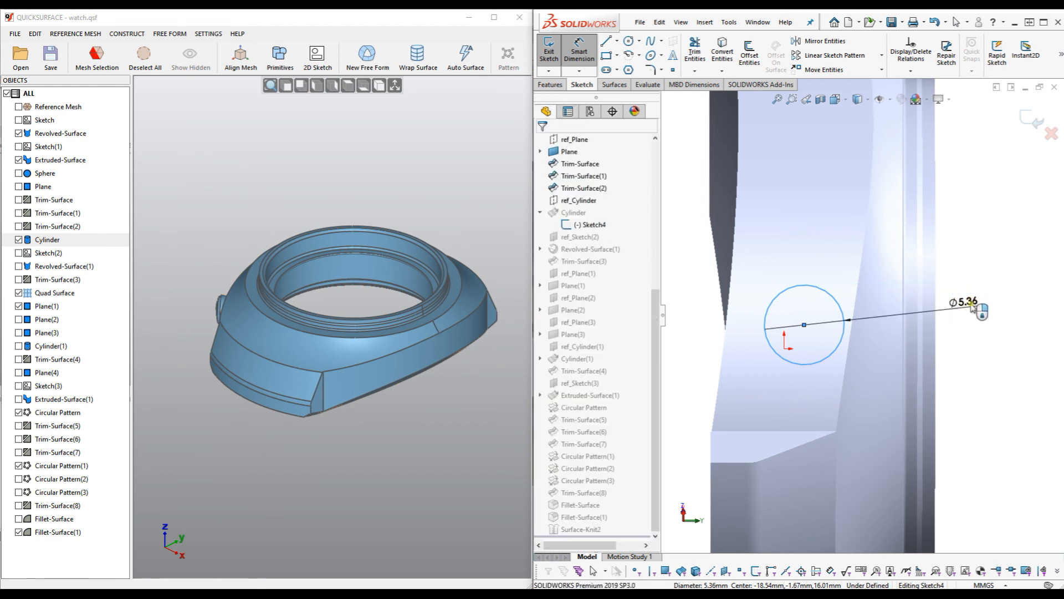
click(971, 304)
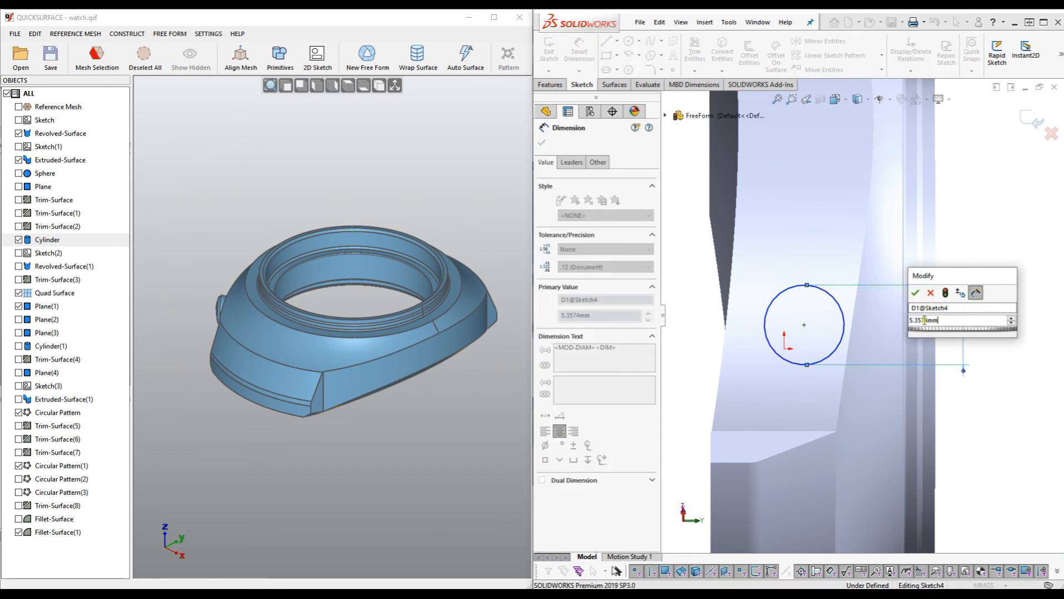
click(945, 319)
key(BackSpace)
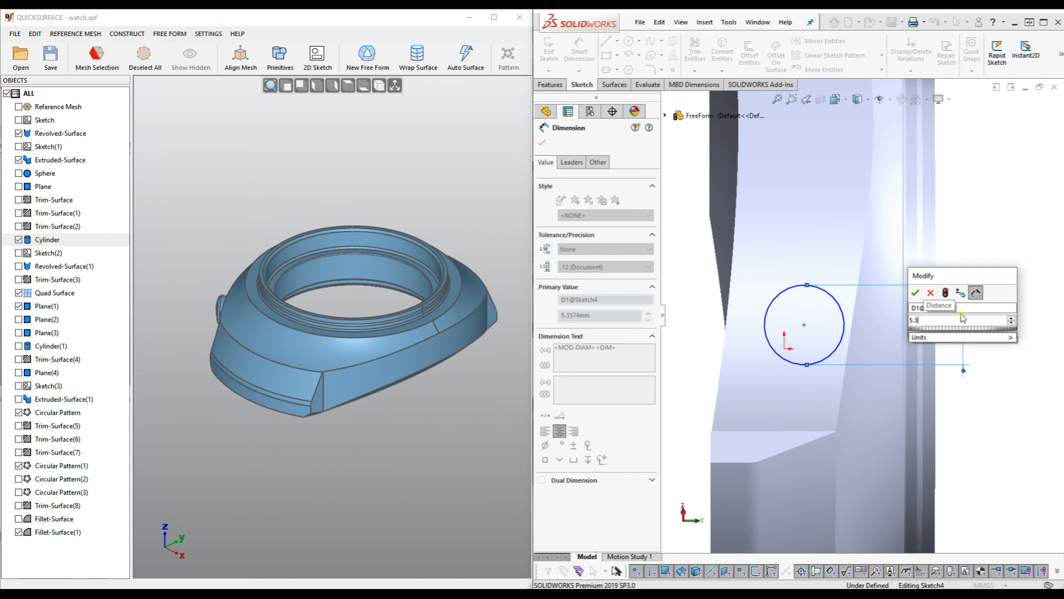
click(915, 293)
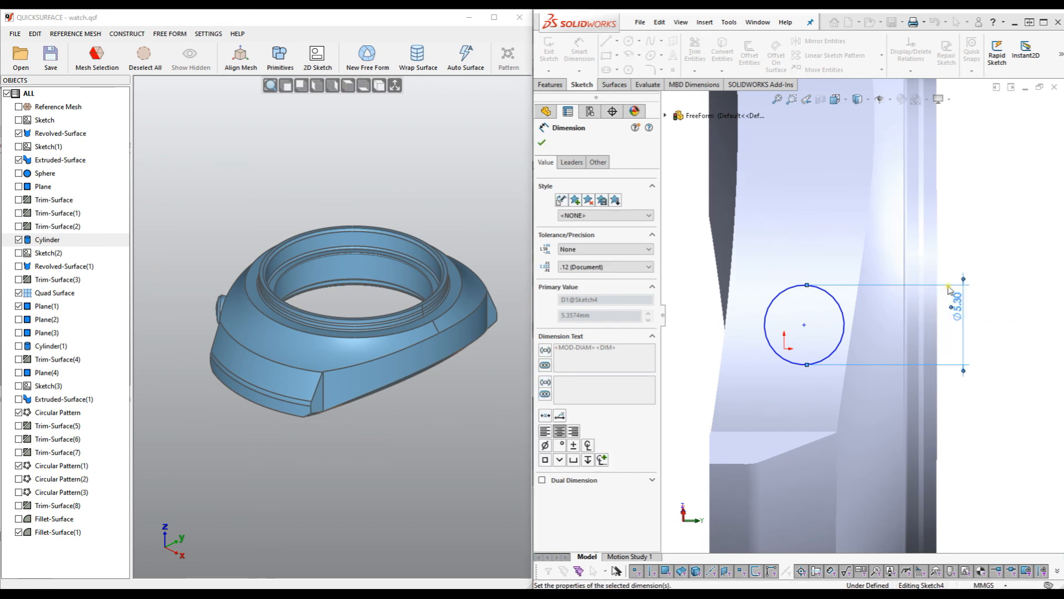
click(541, 143)
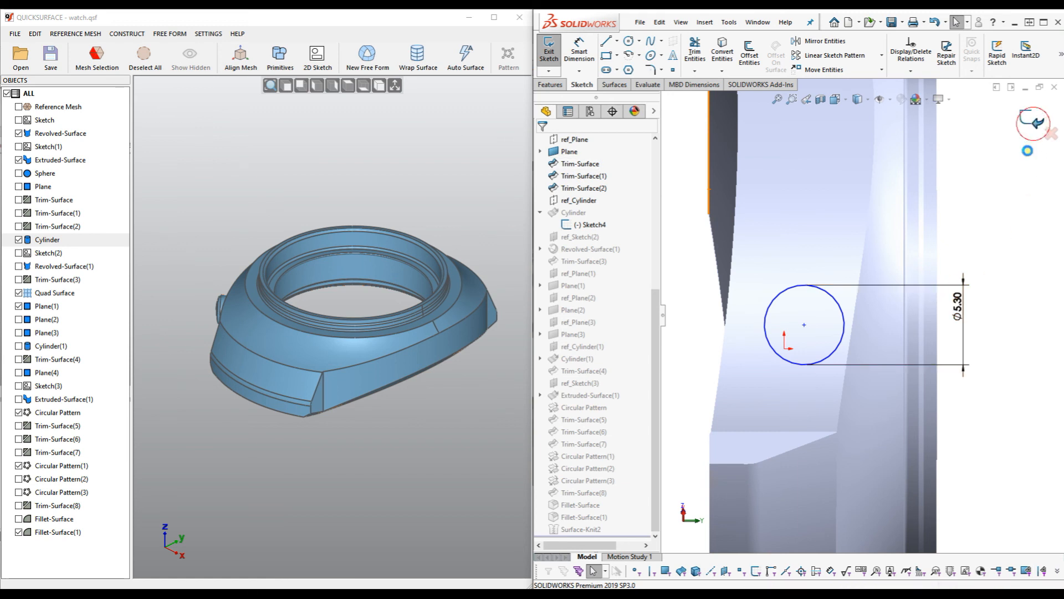
click(1032, 119)
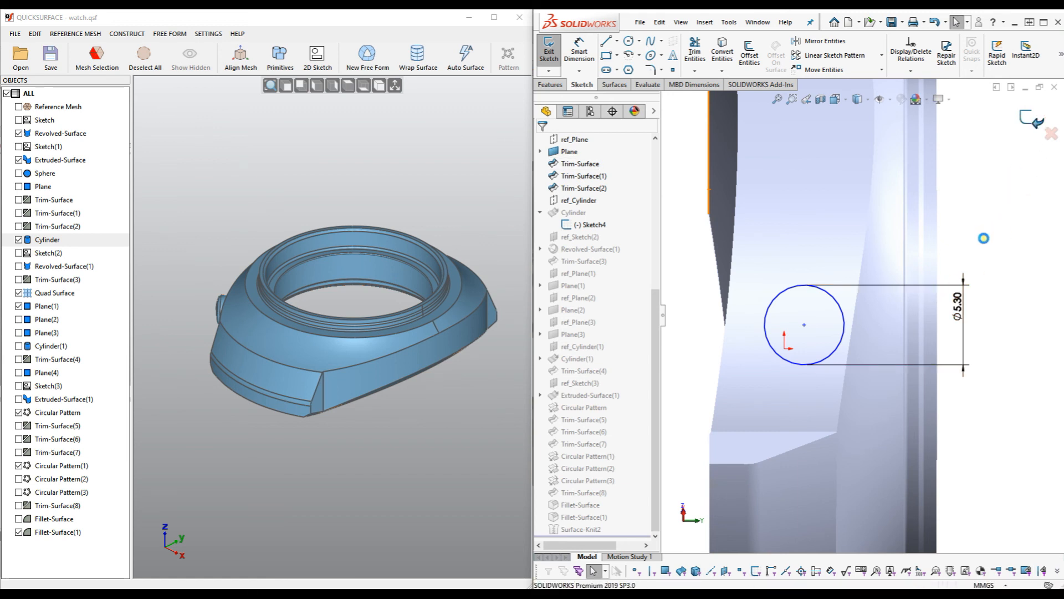
Expand Plane(1) to select Sketch6, then orbit the rebuilt watch case and clear the selection.
scroll(967, 261, up, 3)
middle_drag(960, 267, 851, 173)
scroll(870, 281, down, 3)
middle_drag(856, 311, 853, 325)
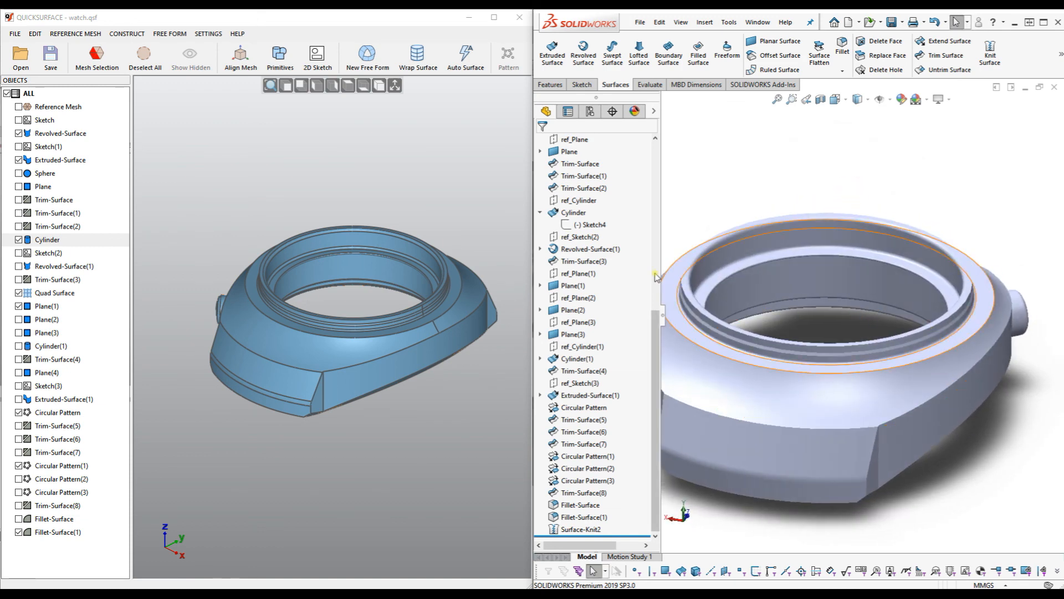
mouse_move(658, 354)
mouse_down()
mouse_move(658, 182)
mouse_move(657, 346)
mouse_up()
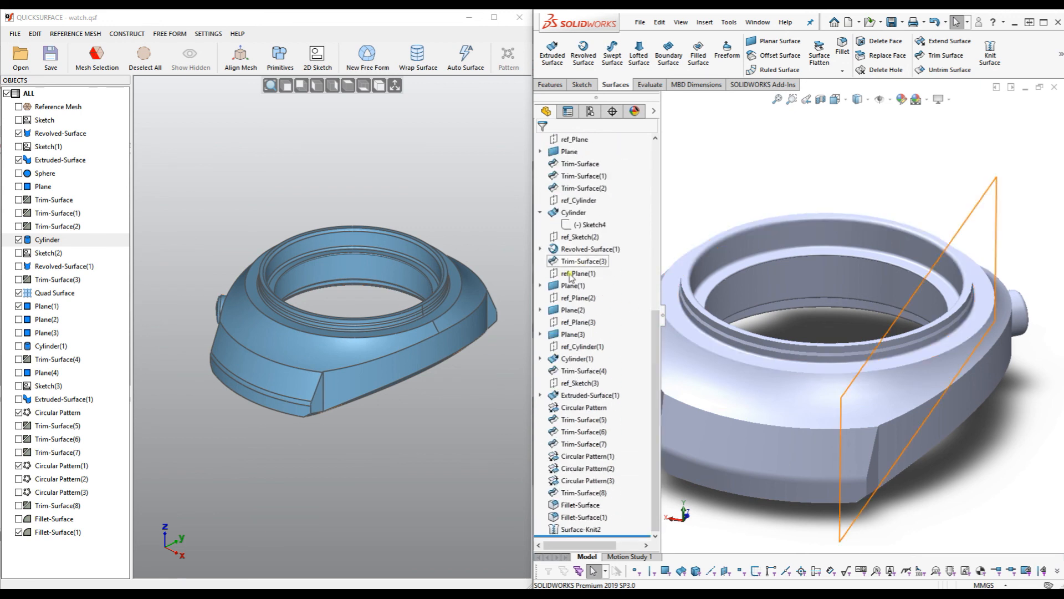
click(542, 286)
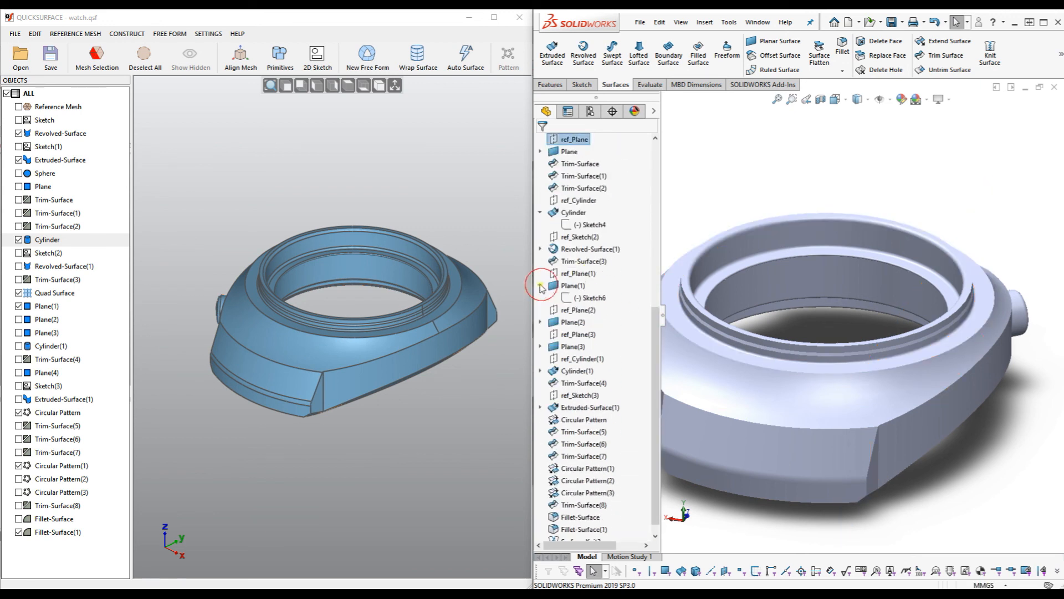
click(589, 299)
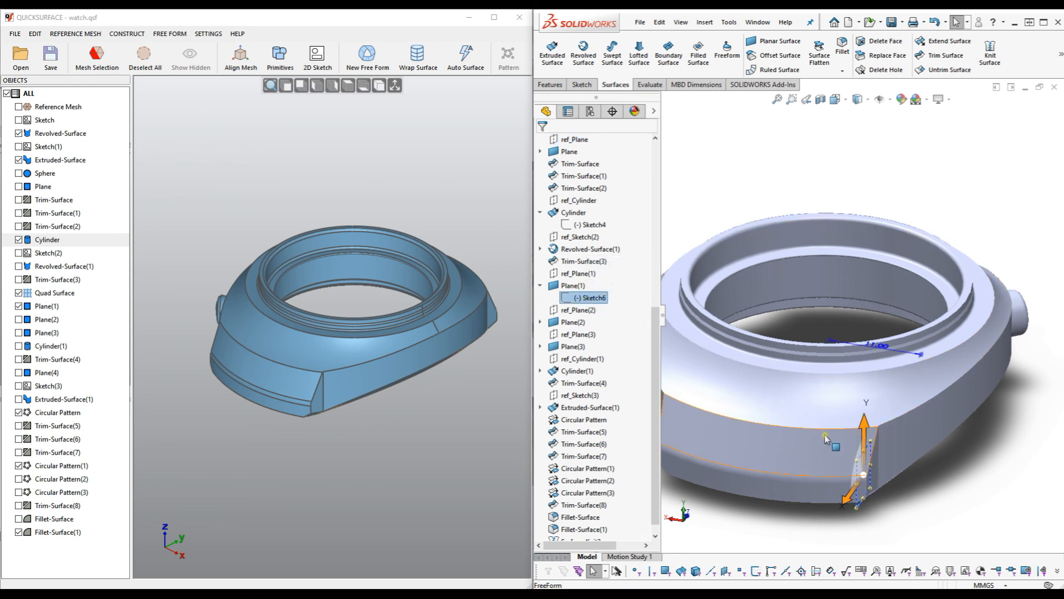
drag(657, 373, 654, 429)
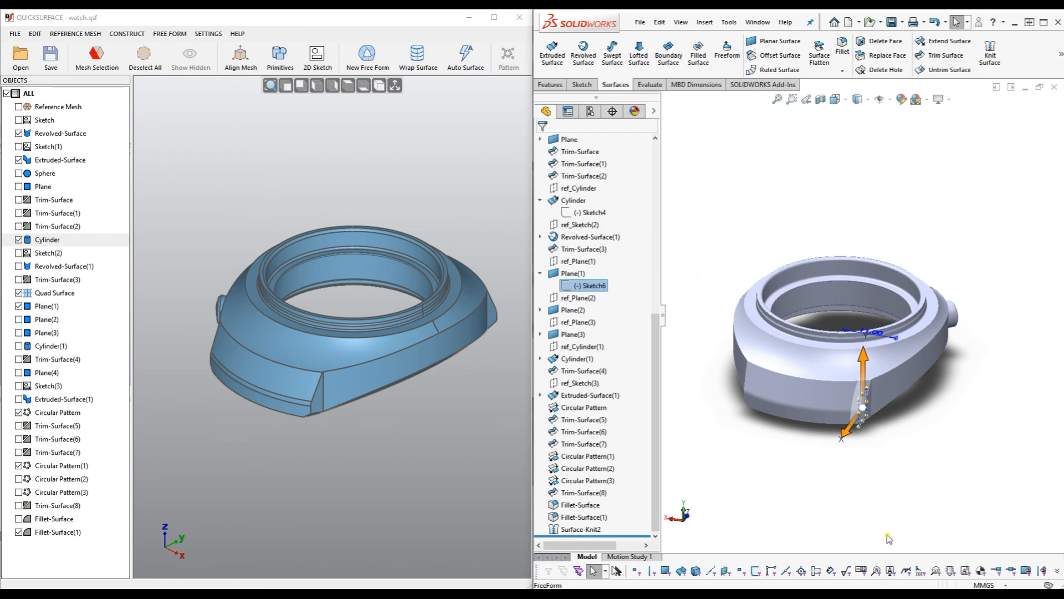
middle_drag(891, 487, 923, 484)
click(925, 484)
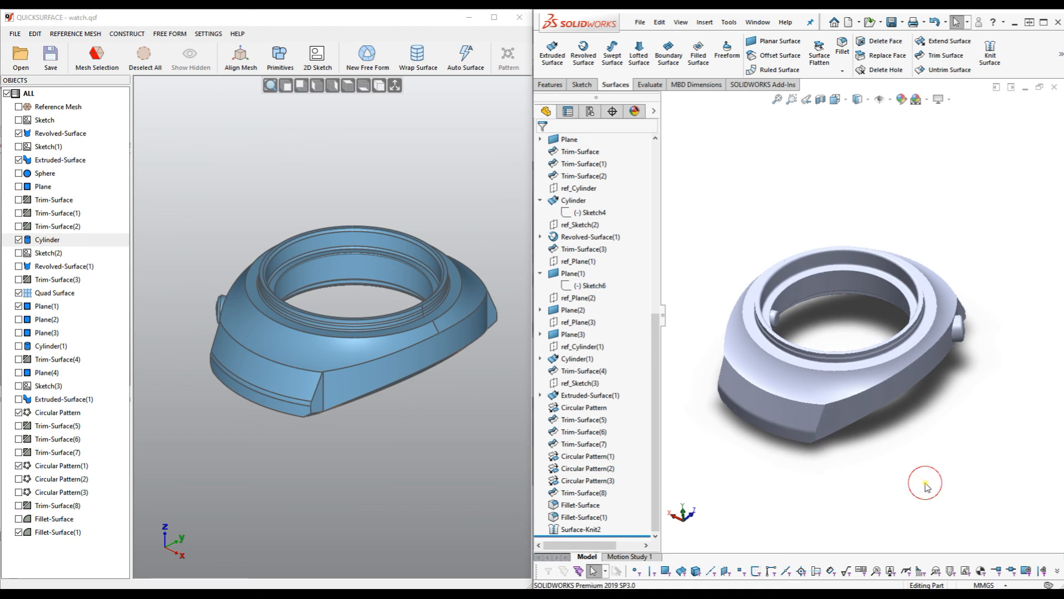